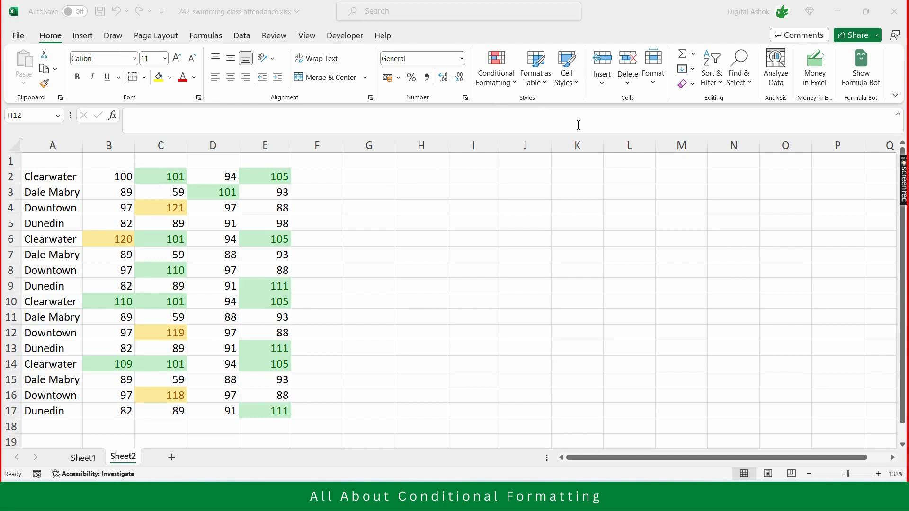
- Review the conditional formatting categories: Highlight Cells Rules, Top/Bottom Rules, Data Bars, Color Scales and Icon Sets
click(492, 83)
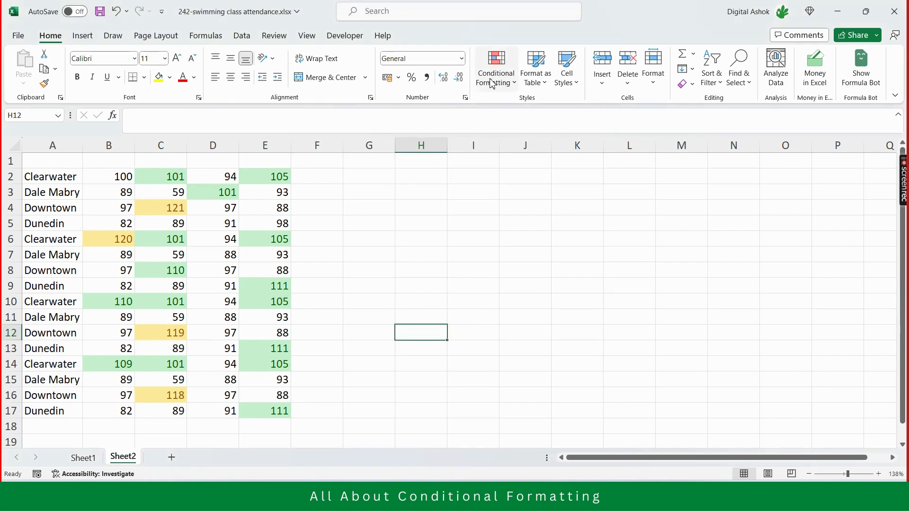
click(493, 83)
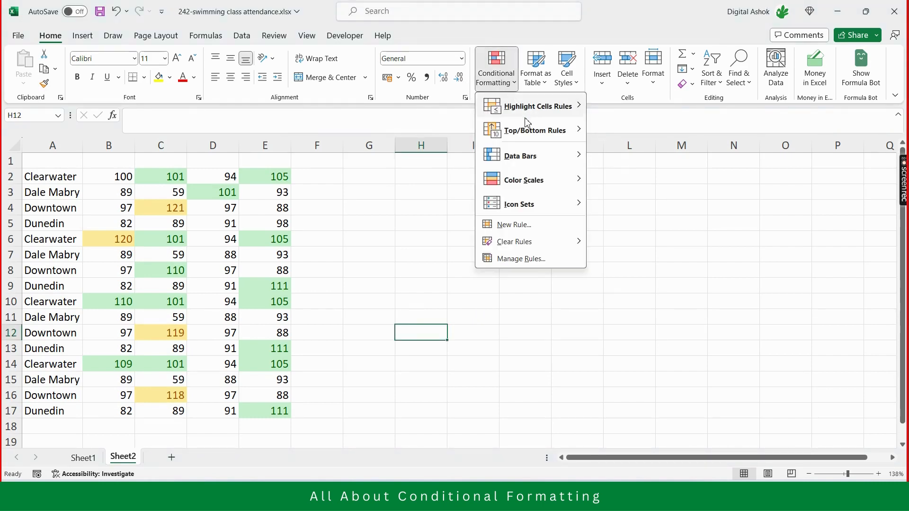
mouse_move(523, 115)
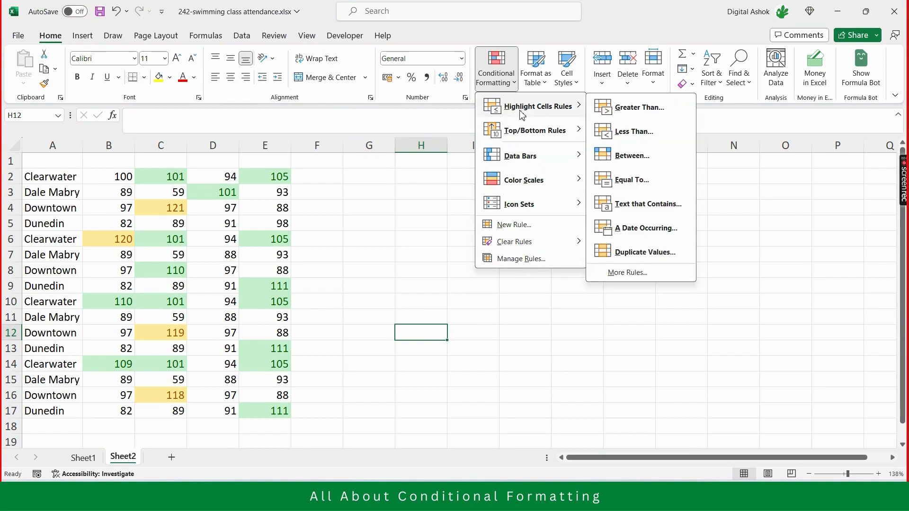
mouse_move(530, 141)
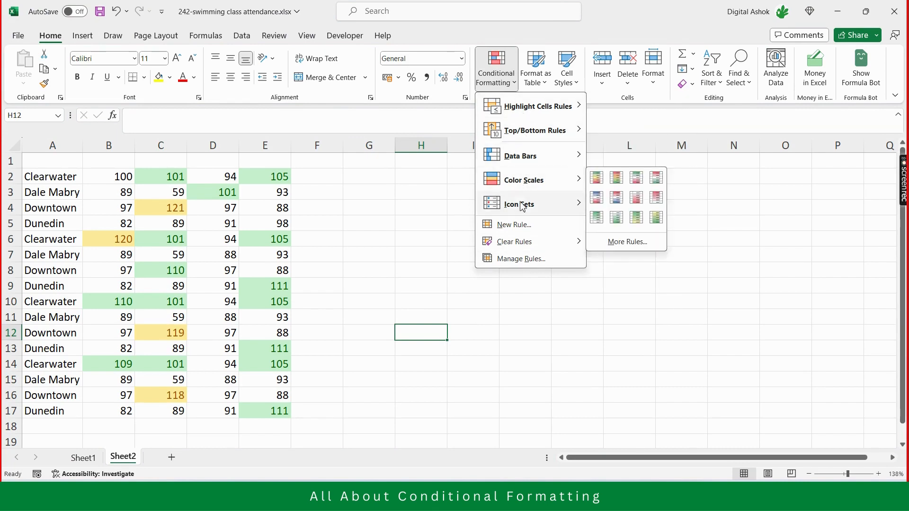
mouse_move(523, 209)
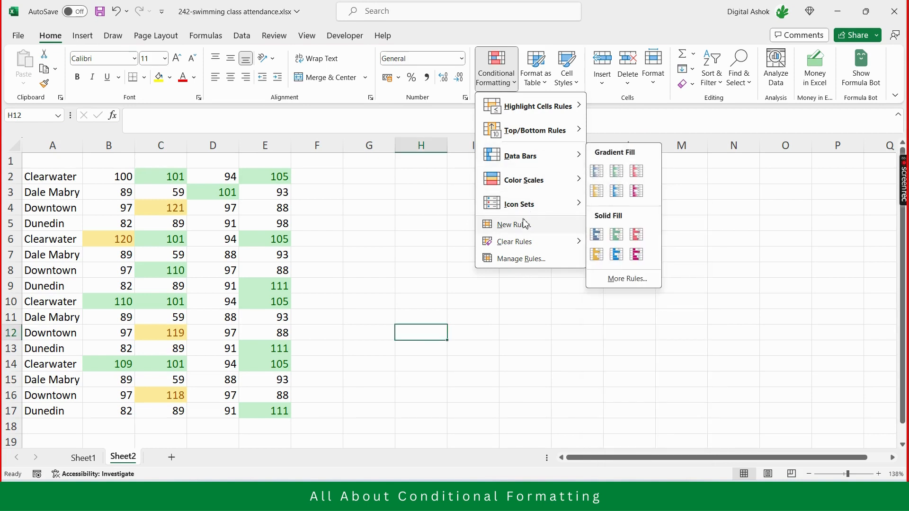
mouse_move(559, 208)
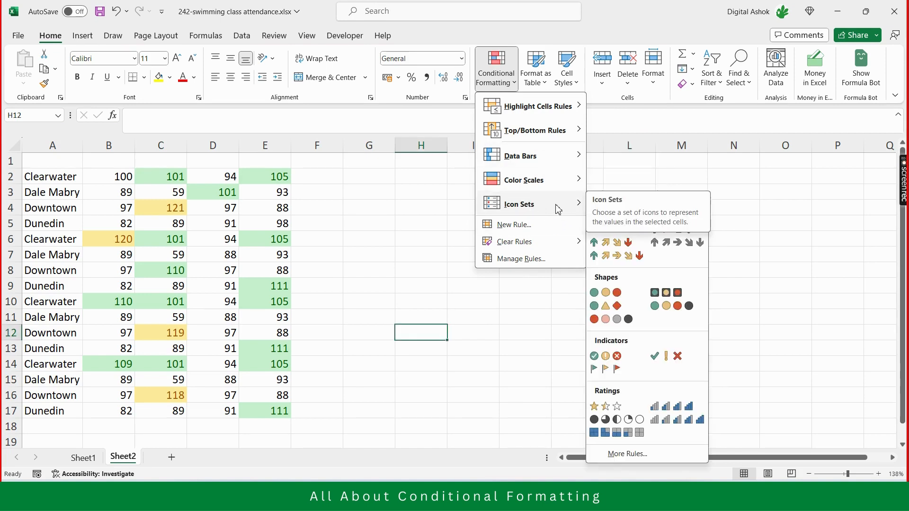
mouse_move(517, 187)
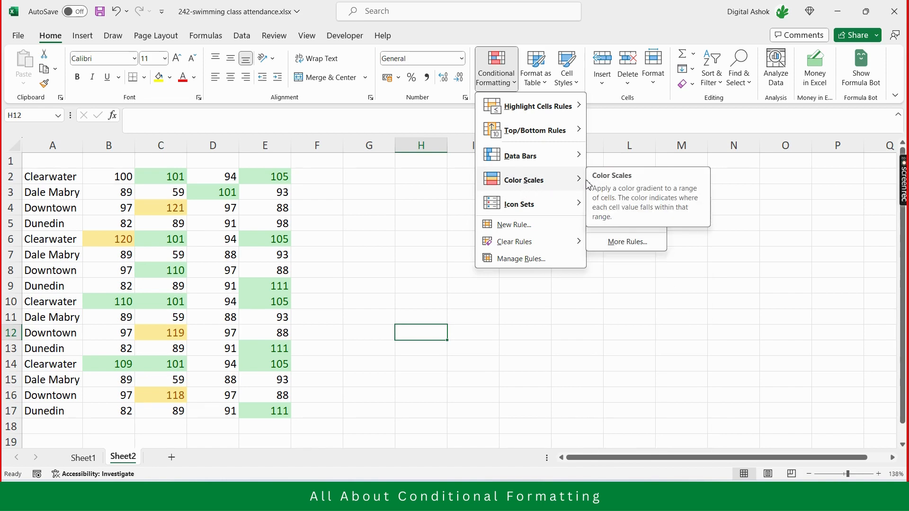
mouse_move(543, 160)
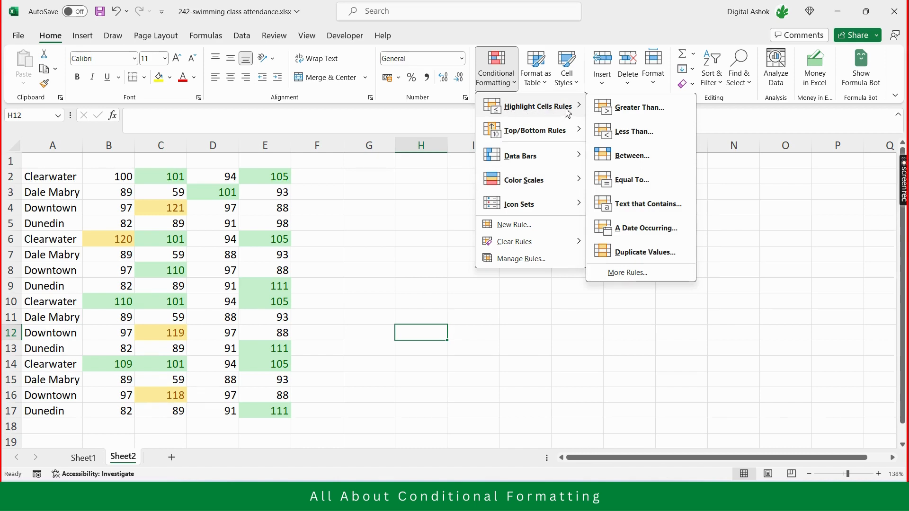
mouse_move(571, 129)
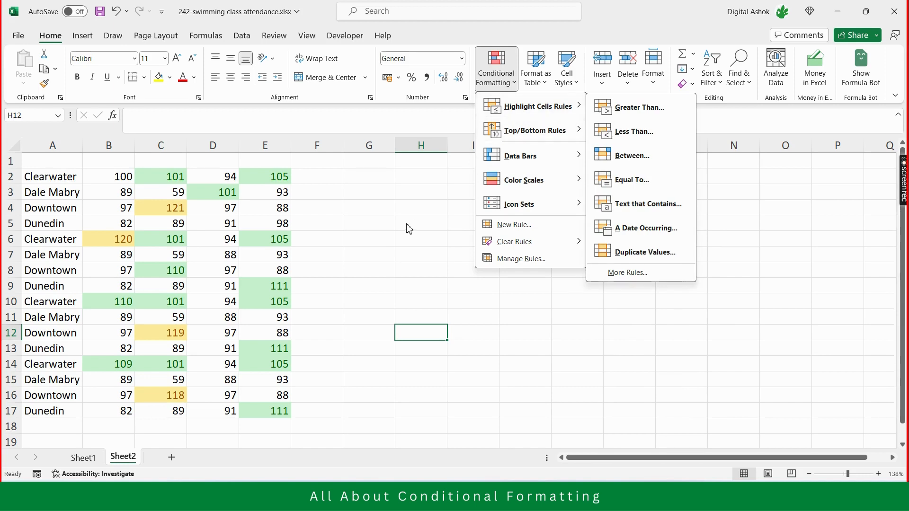
key(Escape)
key(Escape)
- Examine the conditional formatting rules applied to the attendance values in B2:E17 using the Rules Manager
drag(112, 179, 265, 412)
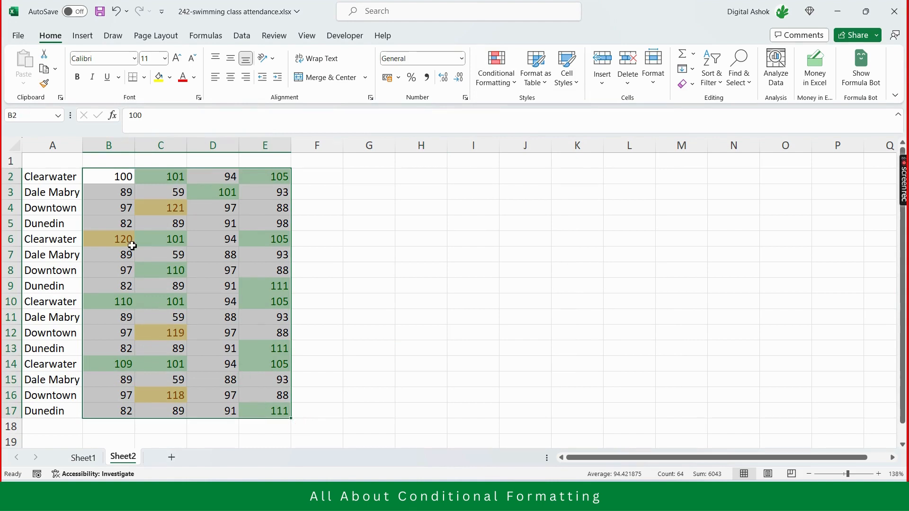
click(377, 224)
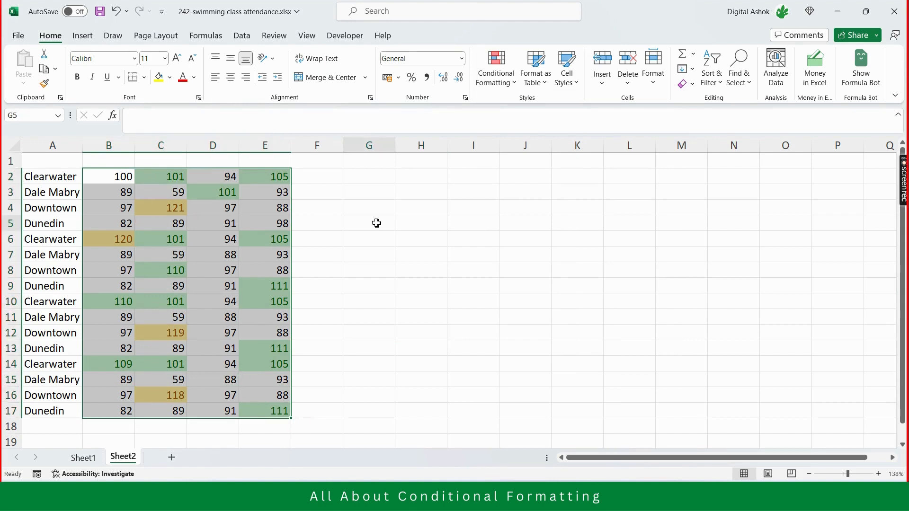
click(114, 176)
drag(114, 175, 246, 408)
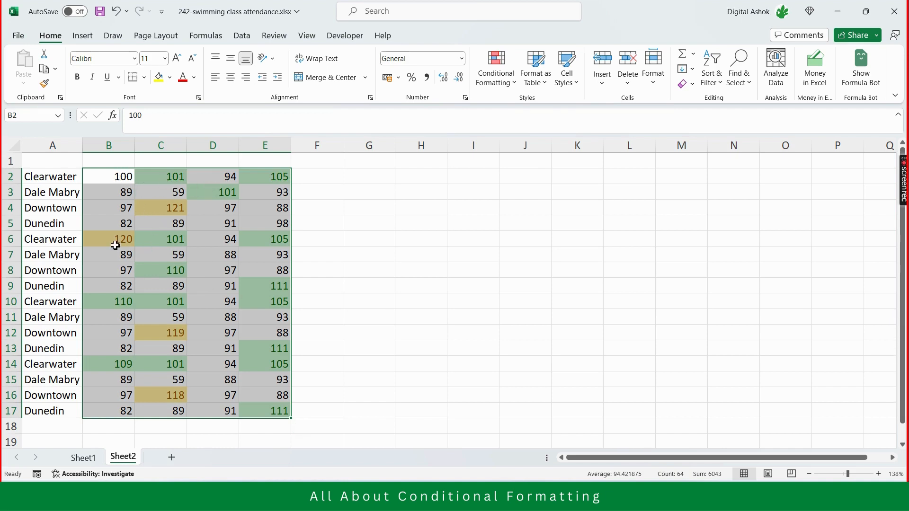
click(507, 84)
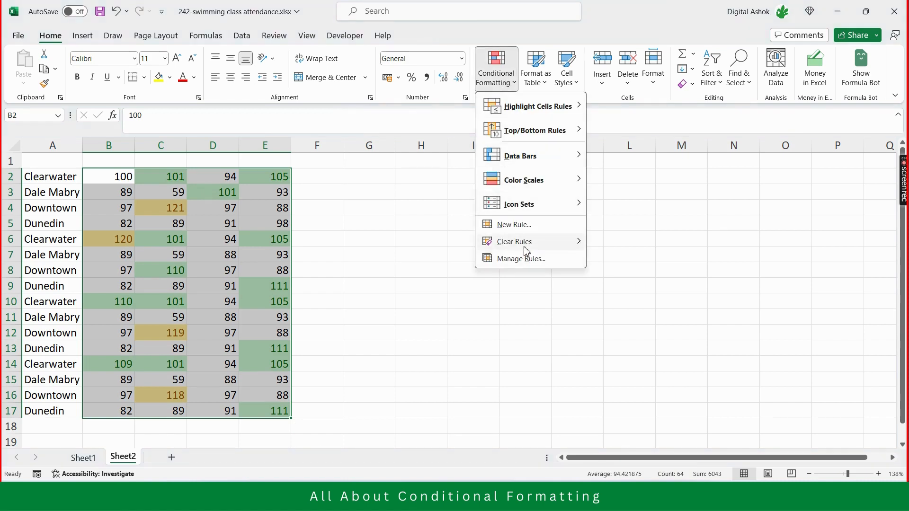
mouse_move(528, 248)
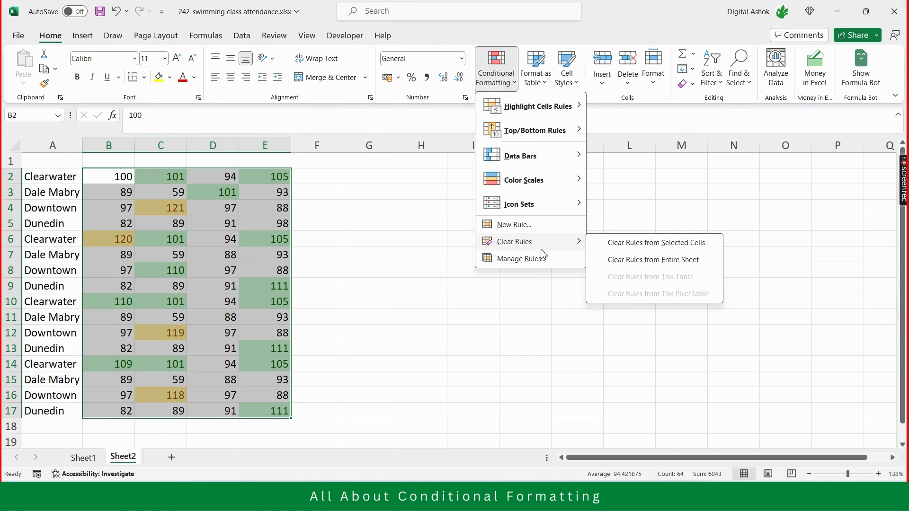
click(527, 259)
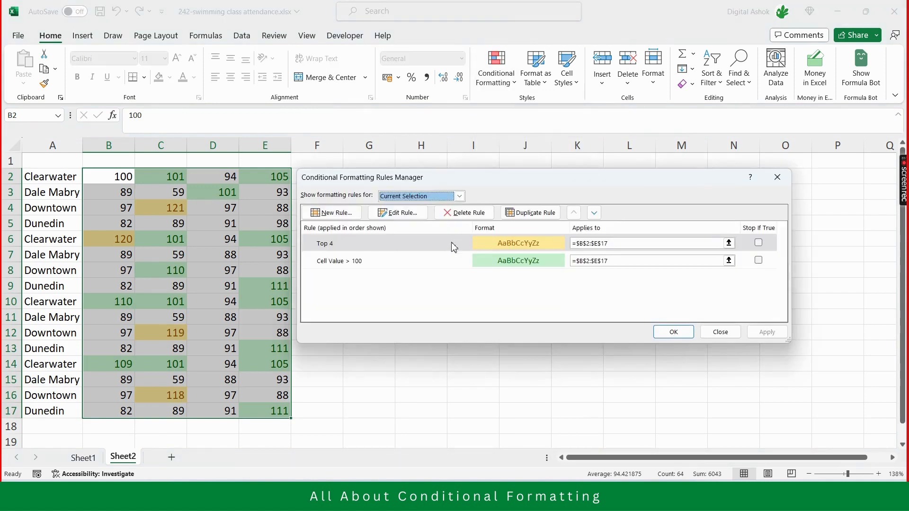
click(778, 178)
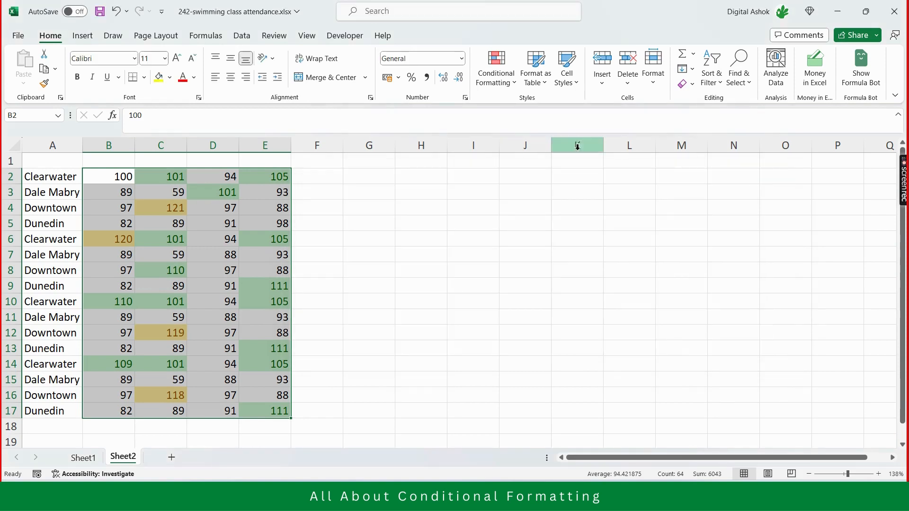
- Clear all conditional formatting rules from the selected cells B2:E17 only
click(506, 84)
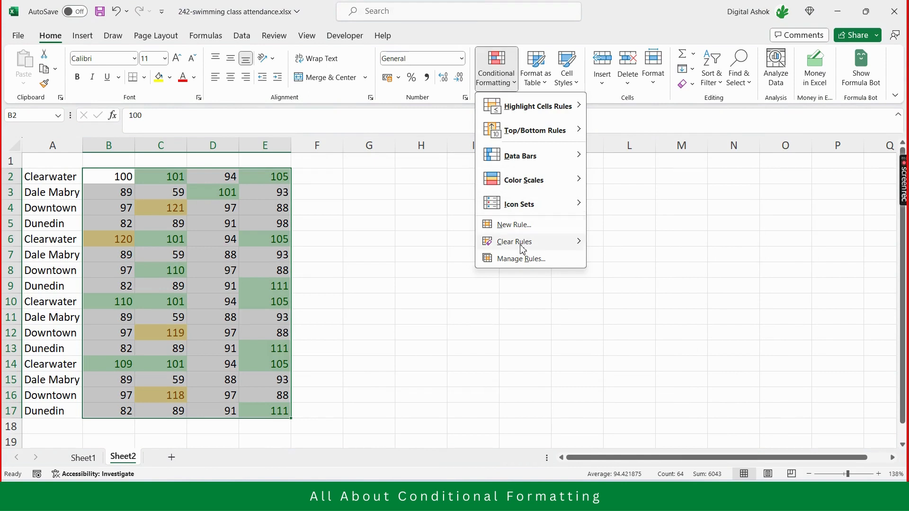
mouse_move(522, 248)
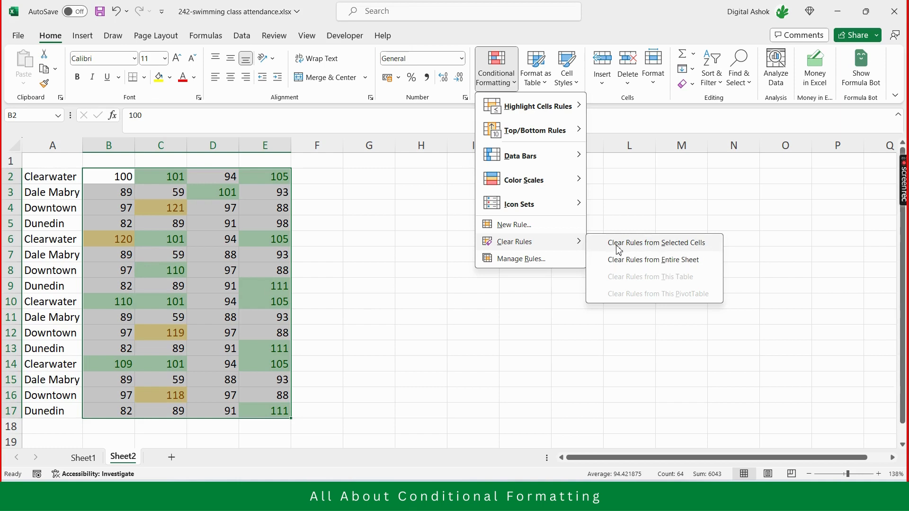
click(673, 246)
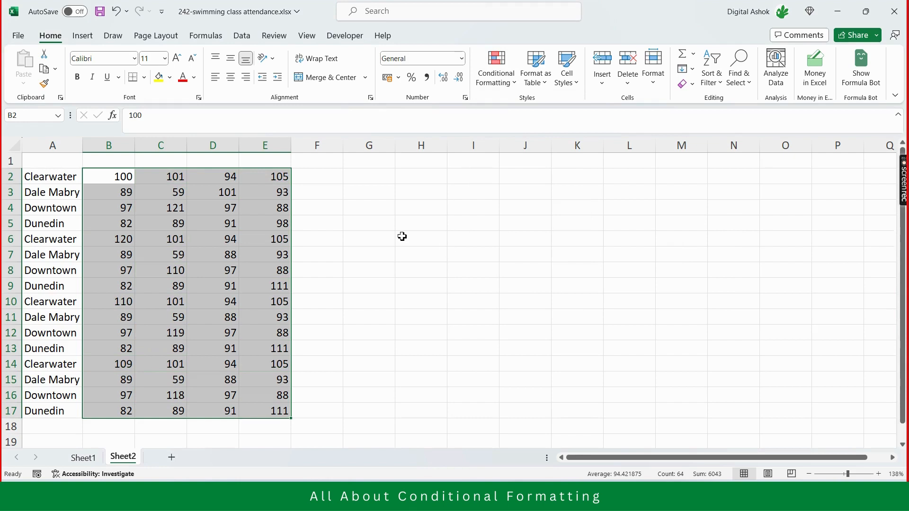
click(369, 223)
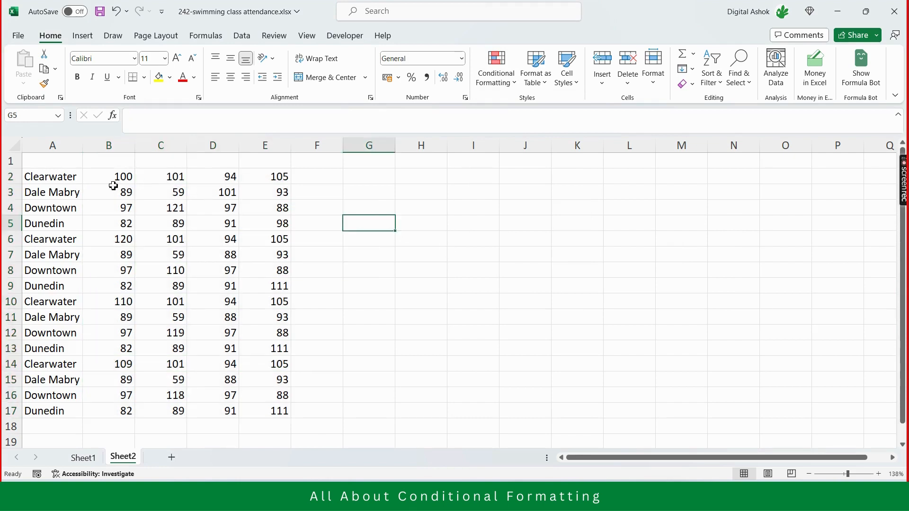
- Highlight the cells in B2:E17 that are greater than 100 with Green Fill with Dark Green Text
drag(116, 179, 277, 406)
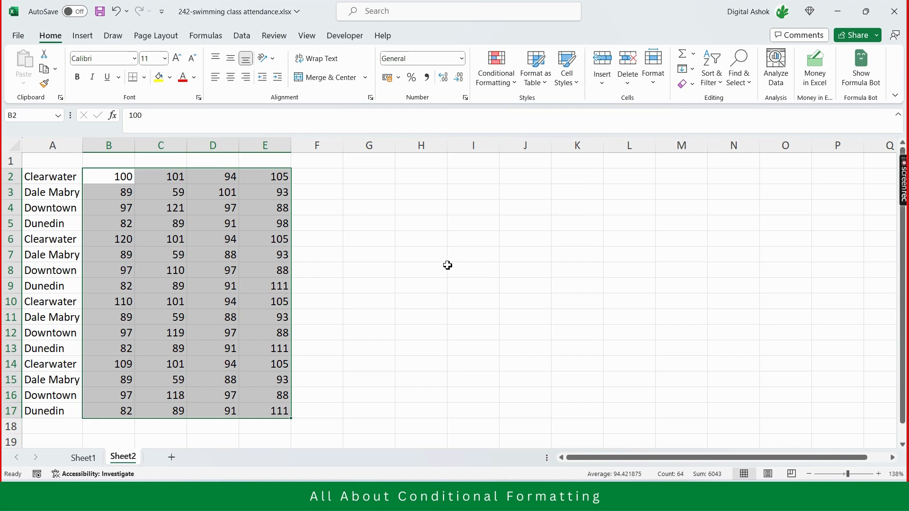
click(501, 80)
mouse_move(508, 108)
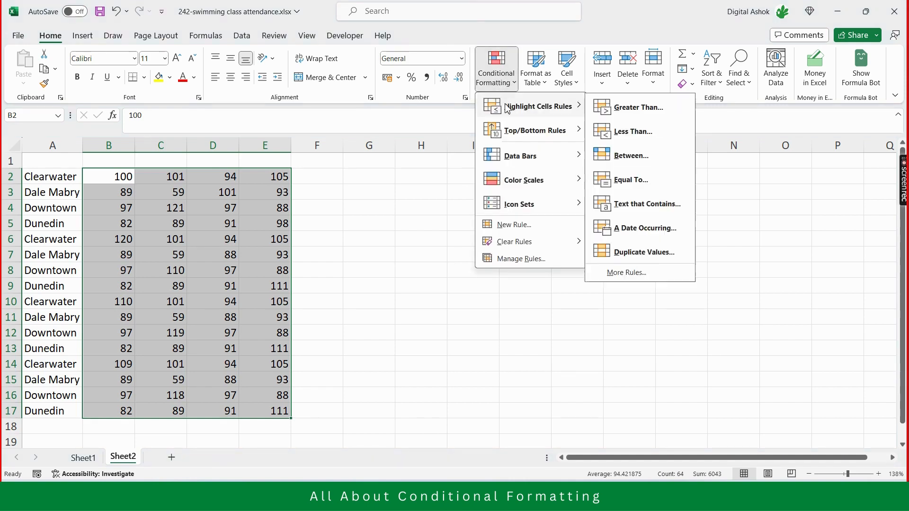
click(656, 108)
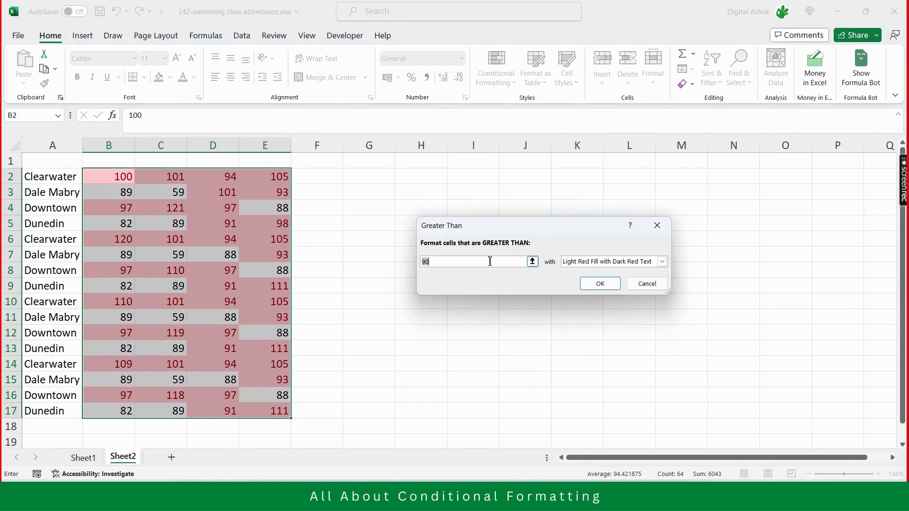
text(100)
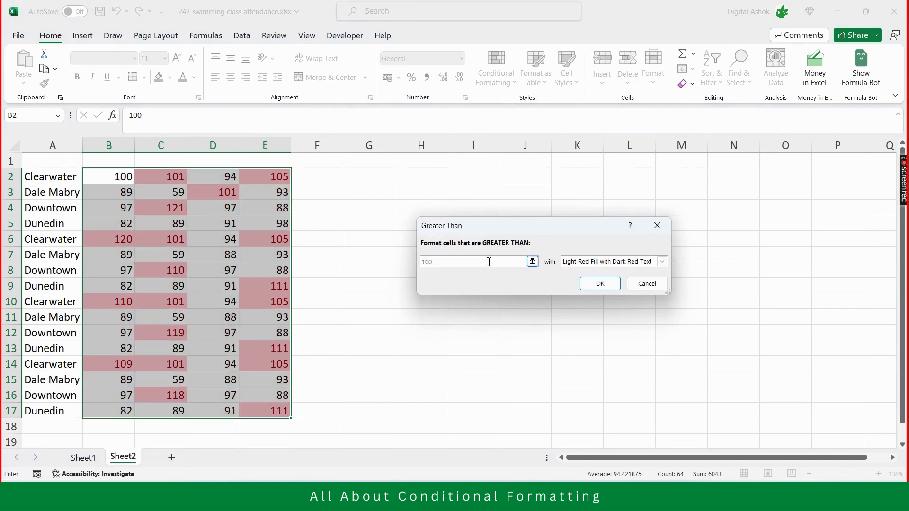
click(662, 262)
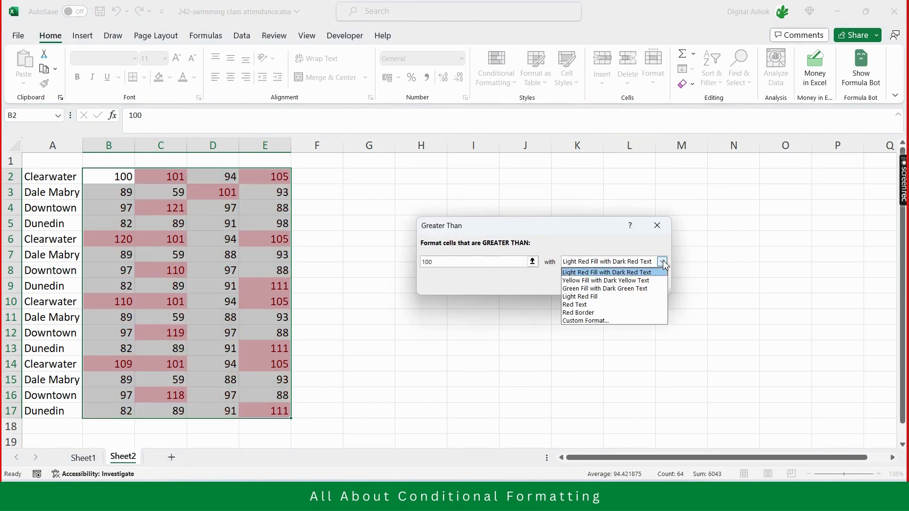
click(630, 293)
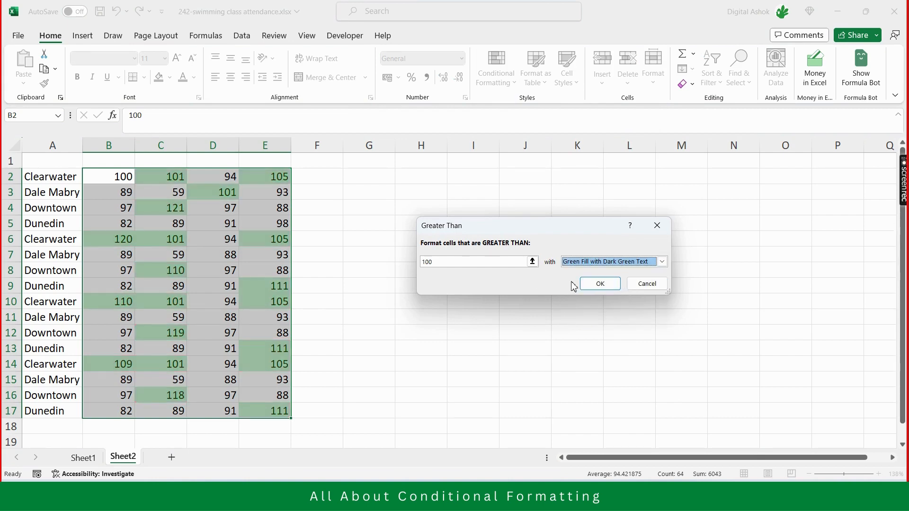
click(600, 284)
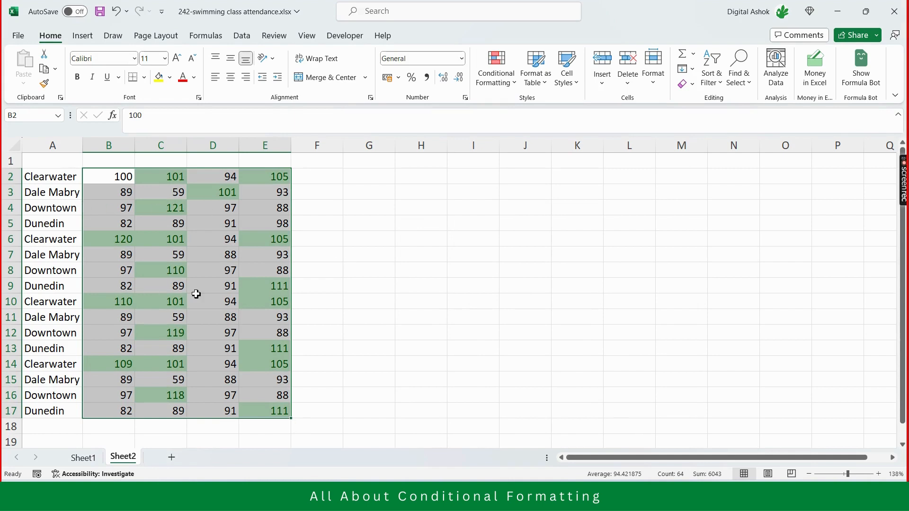
click(368, 272)
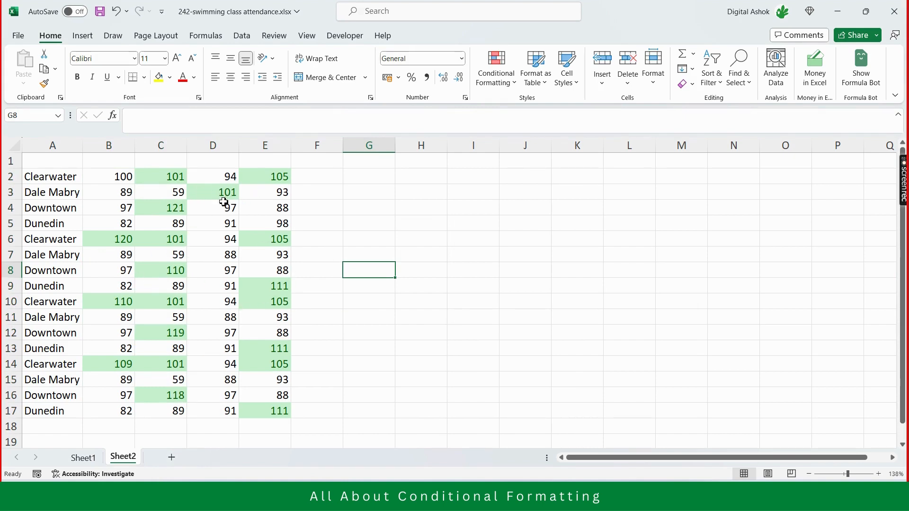
- Test the highlighting rule by entering 102 in cell E4, and set the cell back to 88
click(264, 207)
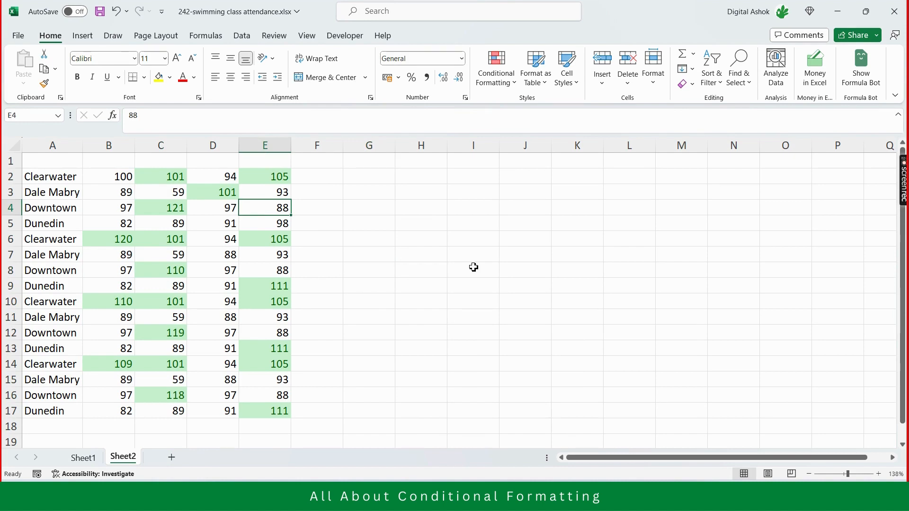
text(102)
key(Return)
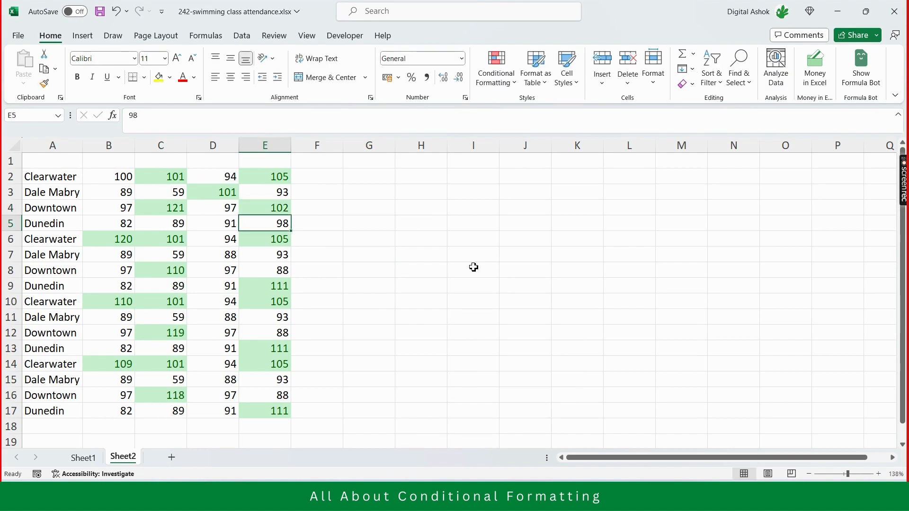
key(Up)
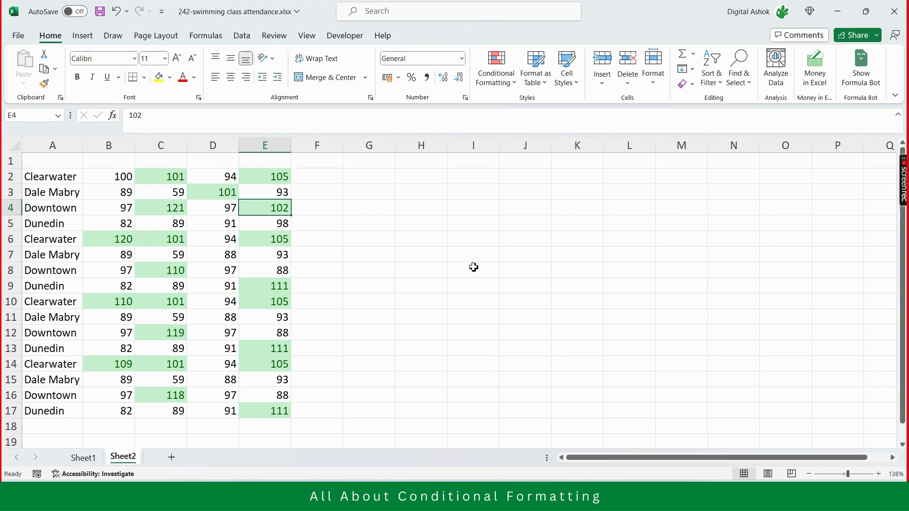
text(88)
key(Return)
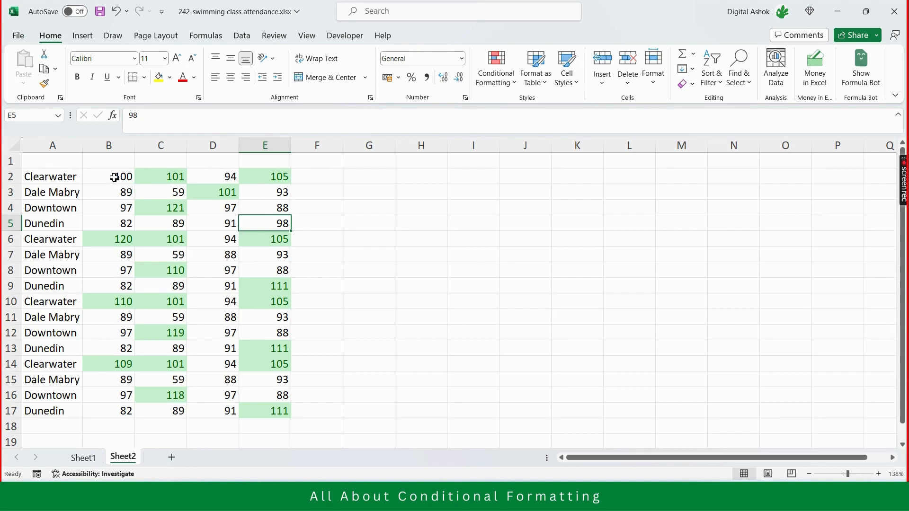
- Add a Top 10 Items rule to B2:E17 that formats the top 3 values with Yellow Fill with Dark Yellow Text
drag(114, 178, 261, 414)
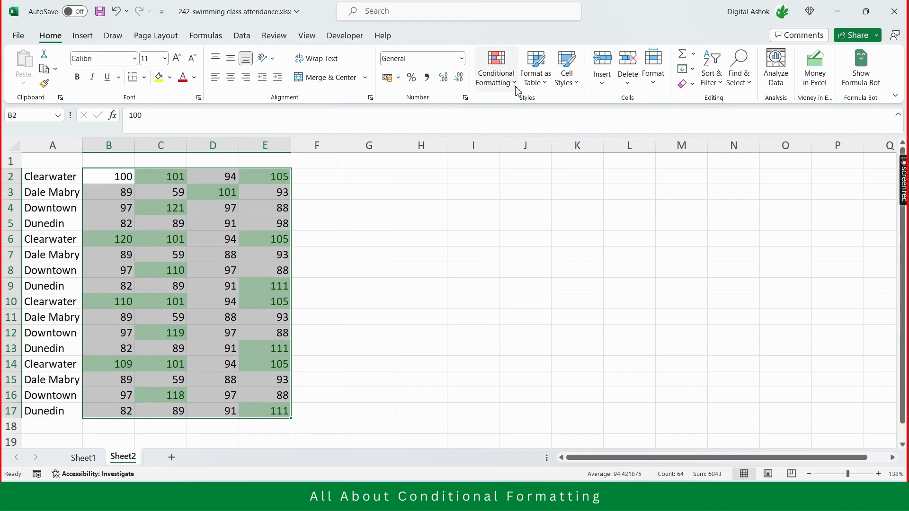
click(502, 82)
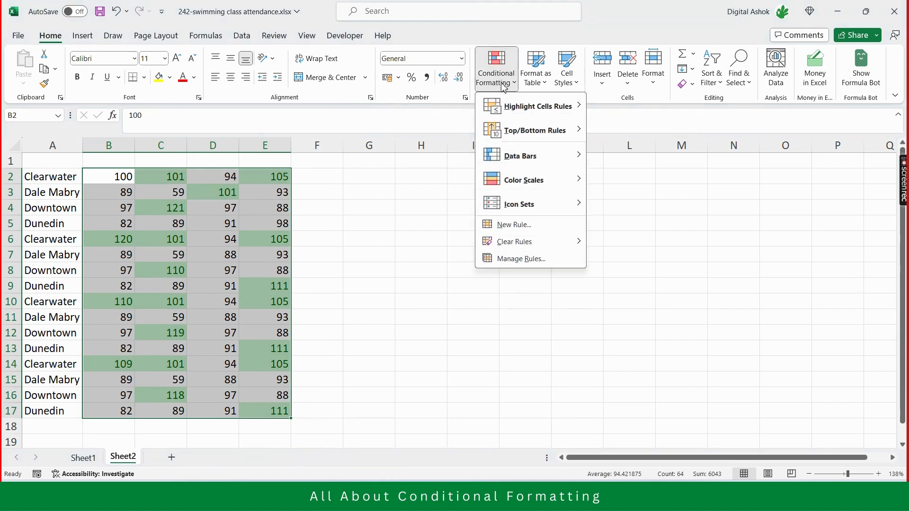
mouse_move(519, 137)
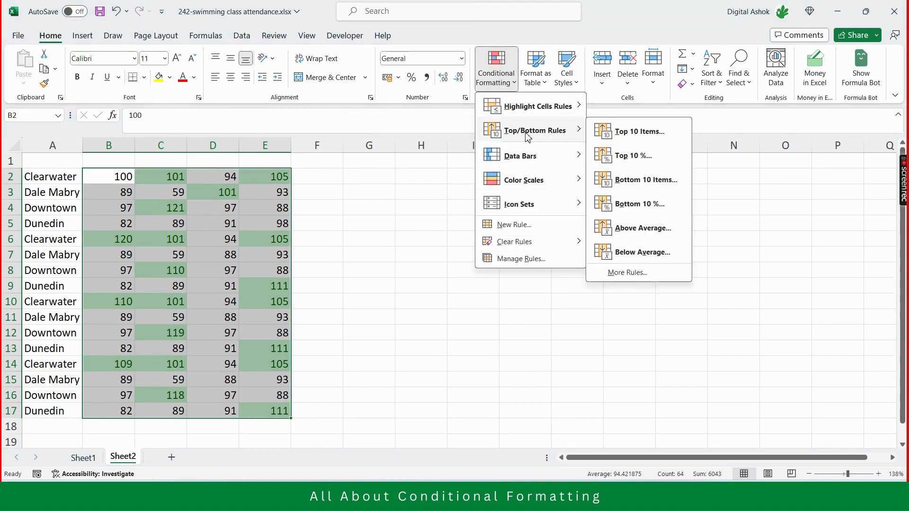
click(640, 133)
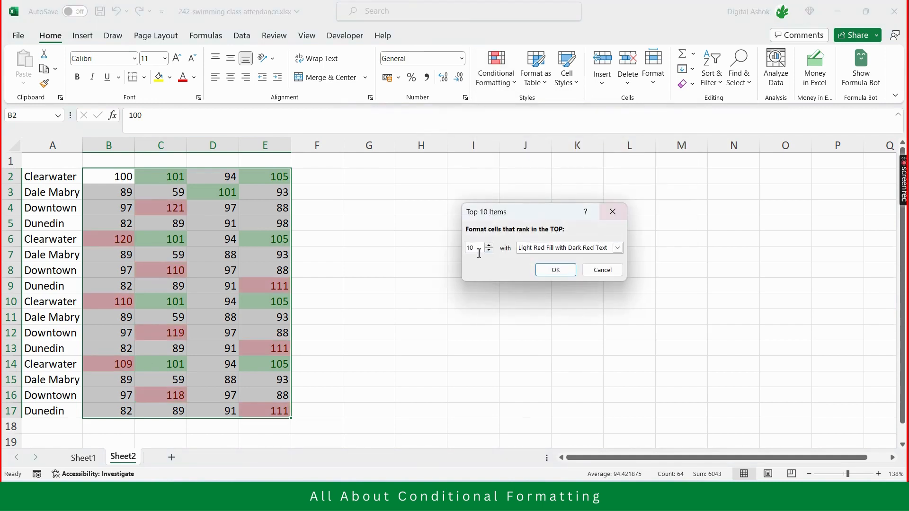
drag(478, 252, 459, 254)
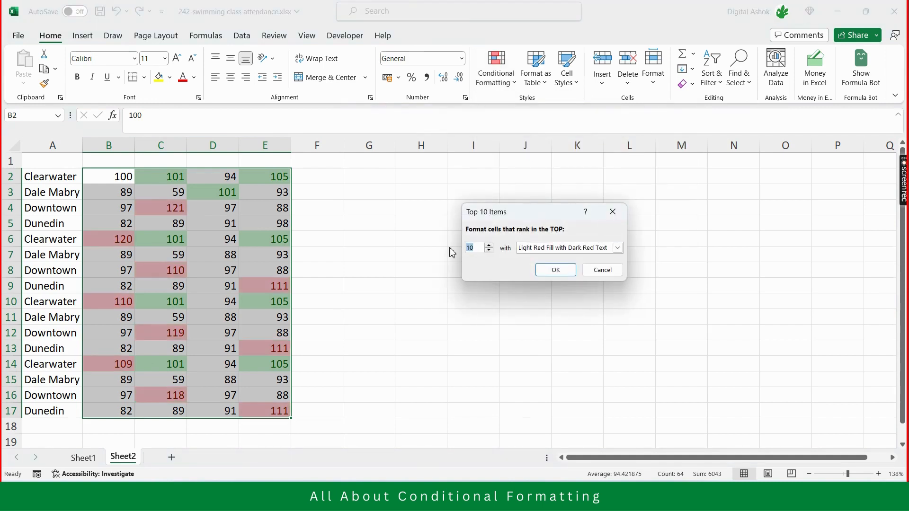
text(3)
click(618, 248)
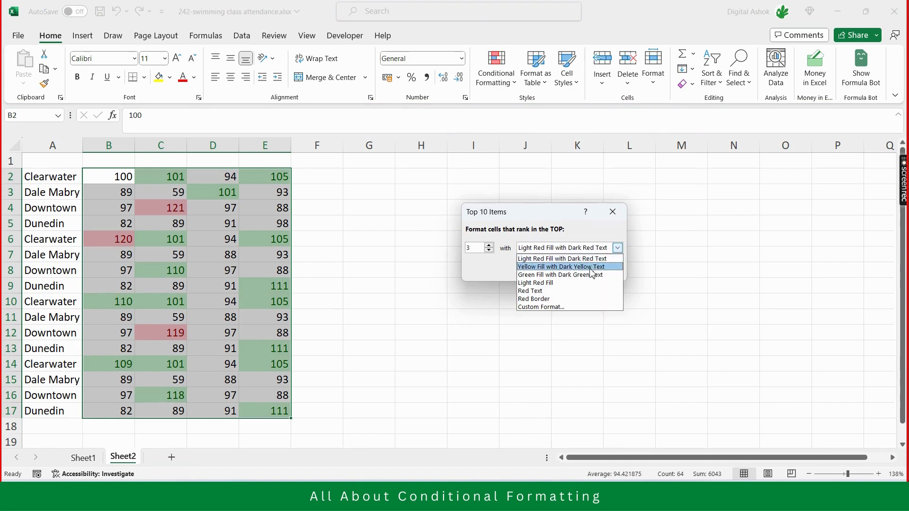
click(594, 264)
click(560, 270)
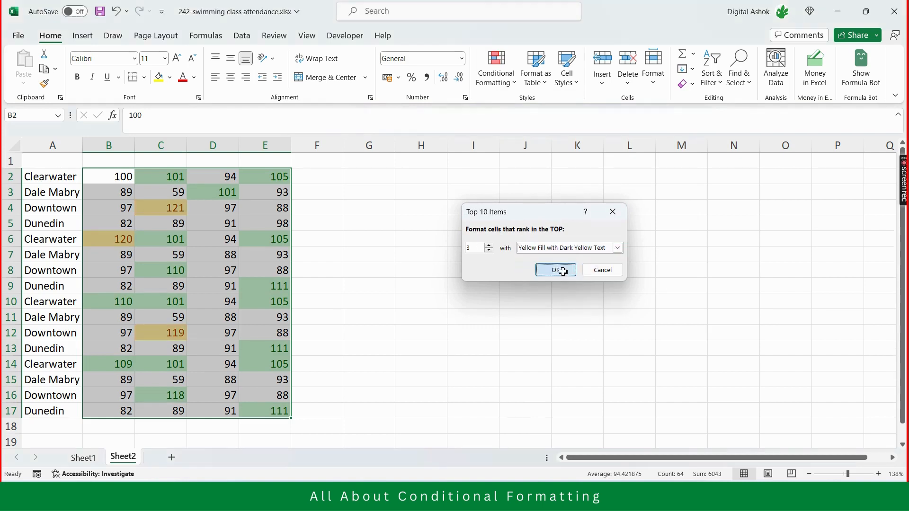
click(384, 242)
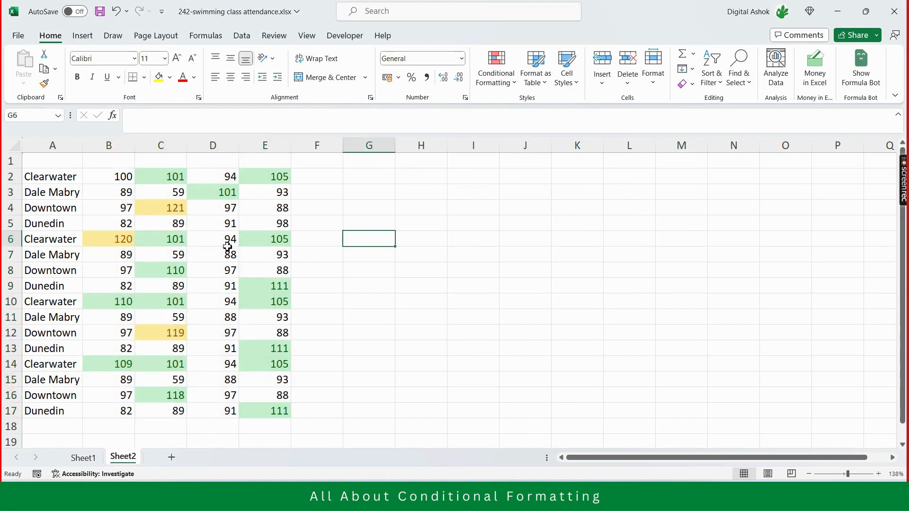
- Examine the top-ranked cells C4, B6 and C12 and compare their formatting with the other highlighted values in B2:E17
click(118, 237)
click(171, 208)
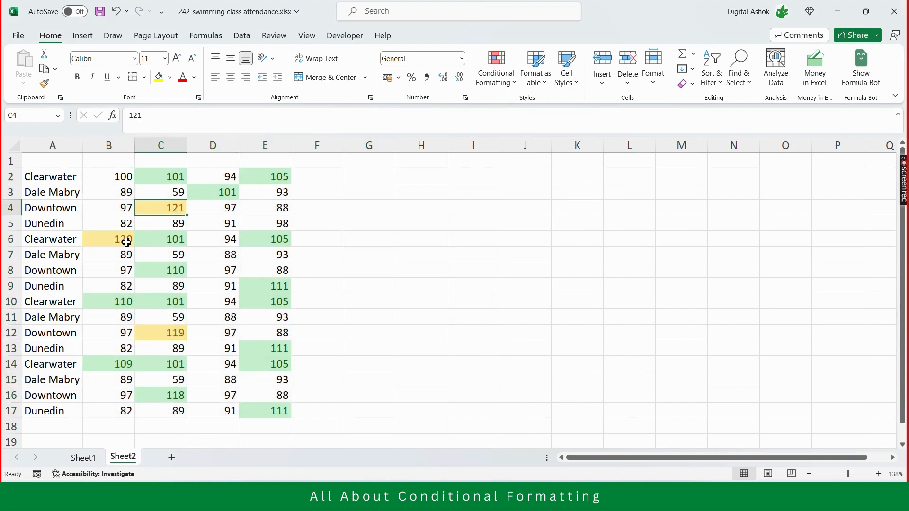
click(122, 241)
click(175, 337)
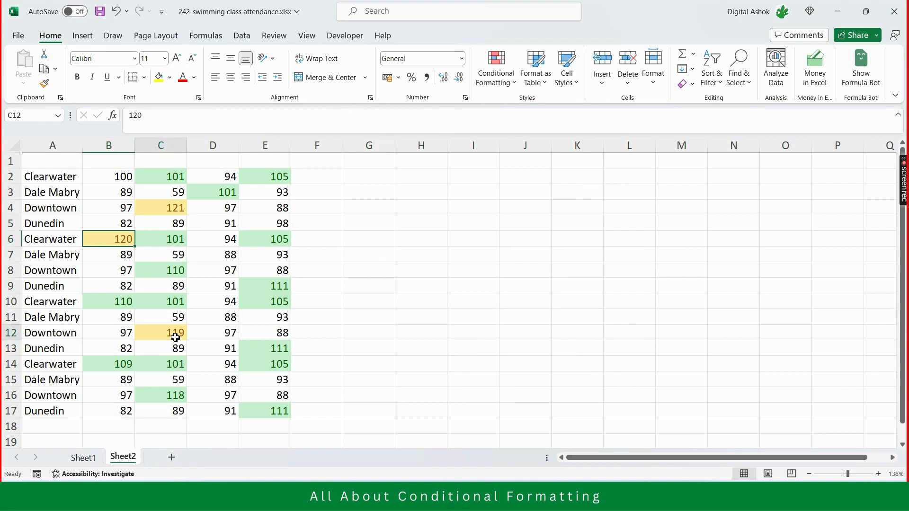
click(345, 323)
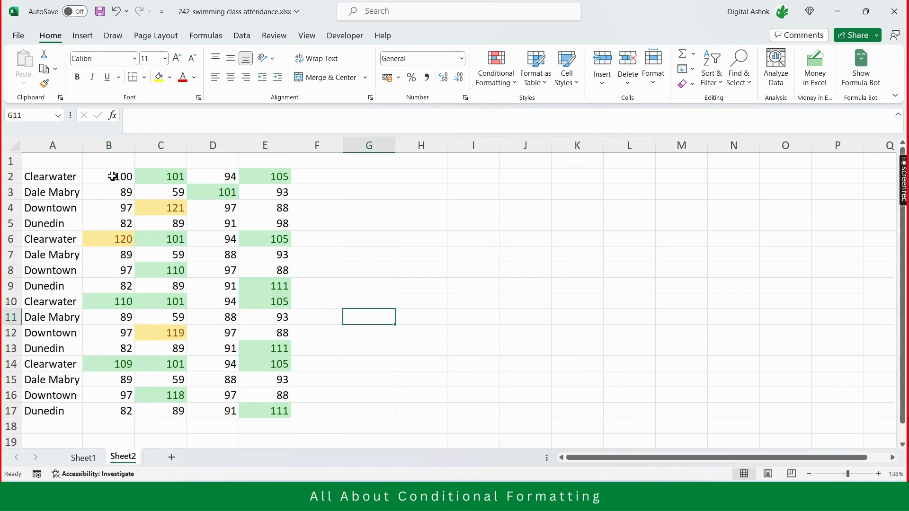
drag(109, 176, 260, 410)
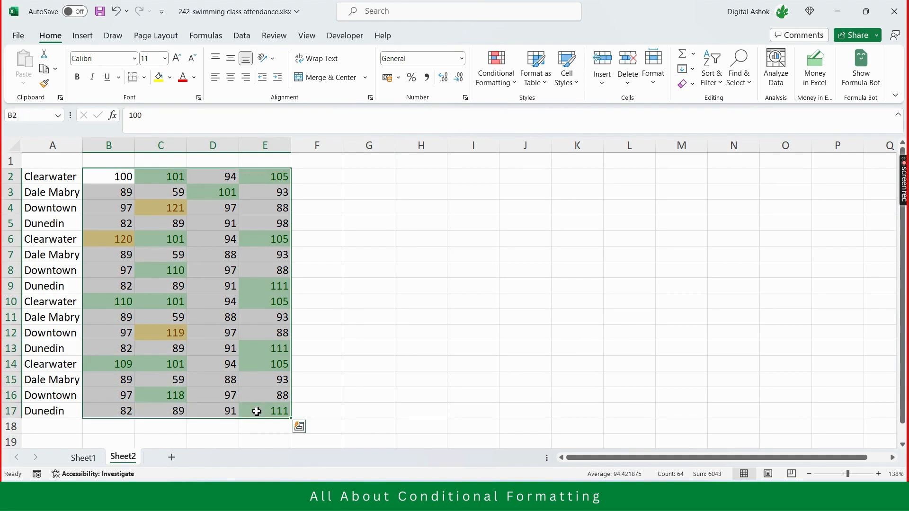
click(169, 326)
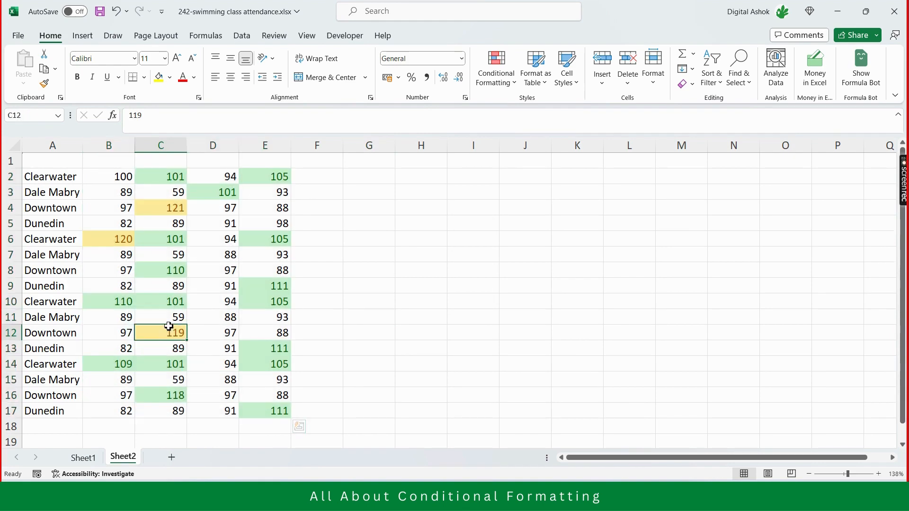
click(374, 265)
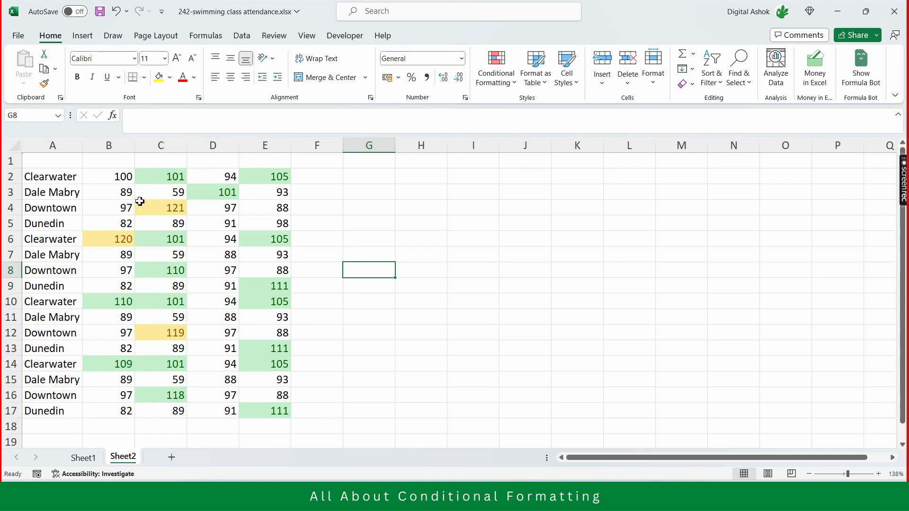
drag(101, 176, 274, 413)
click(345, 270)
click(174, 209)
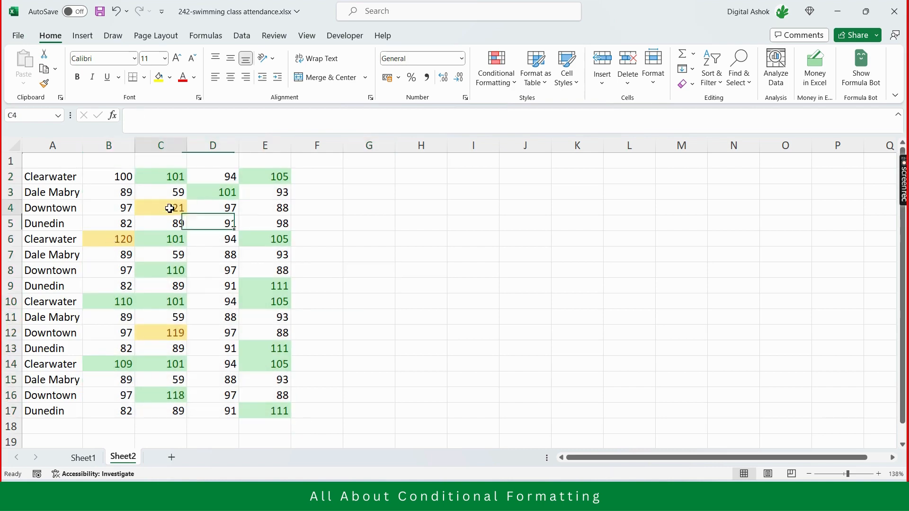
click(112, 239)
click(172, 332)
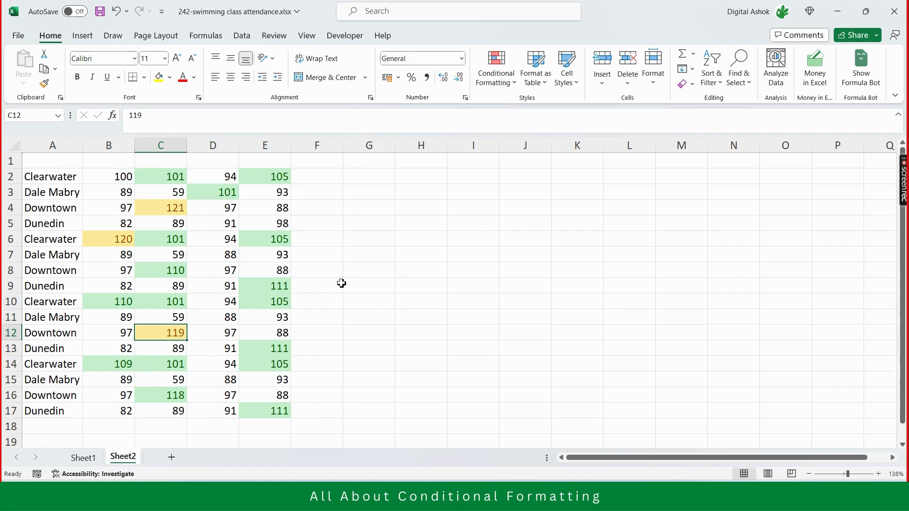
click(170, 305)
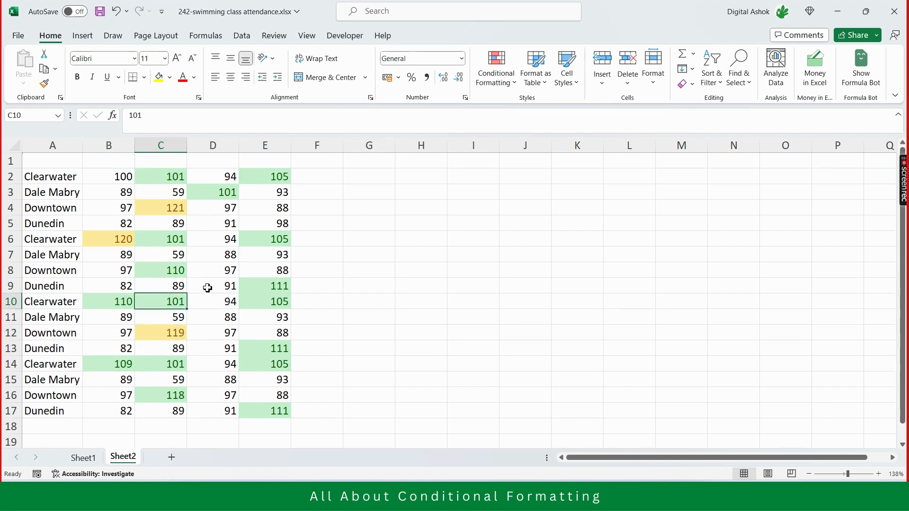
click(171, 336)
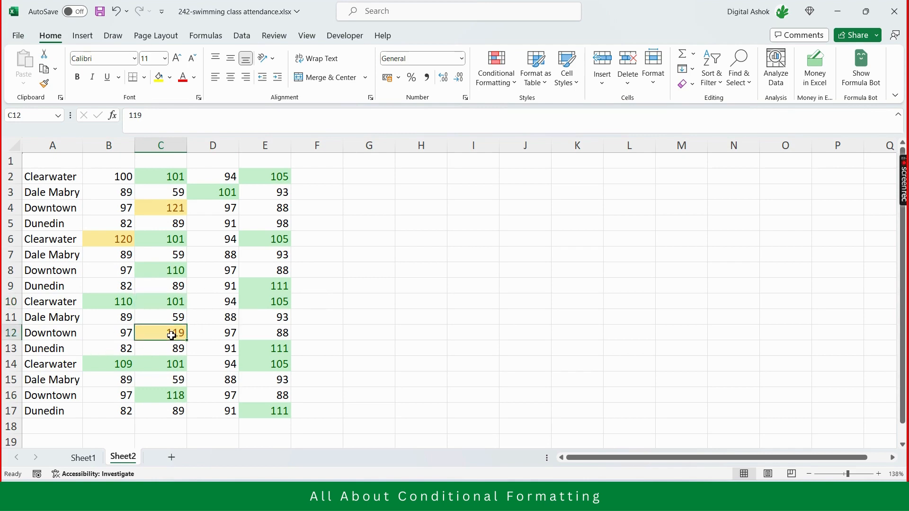
click(403, 300)
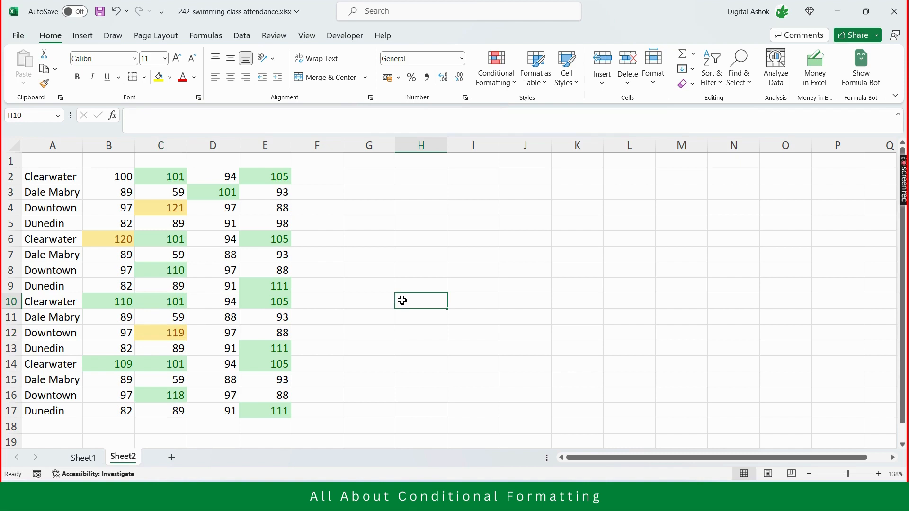
click(158, 206)
click(115, 241)
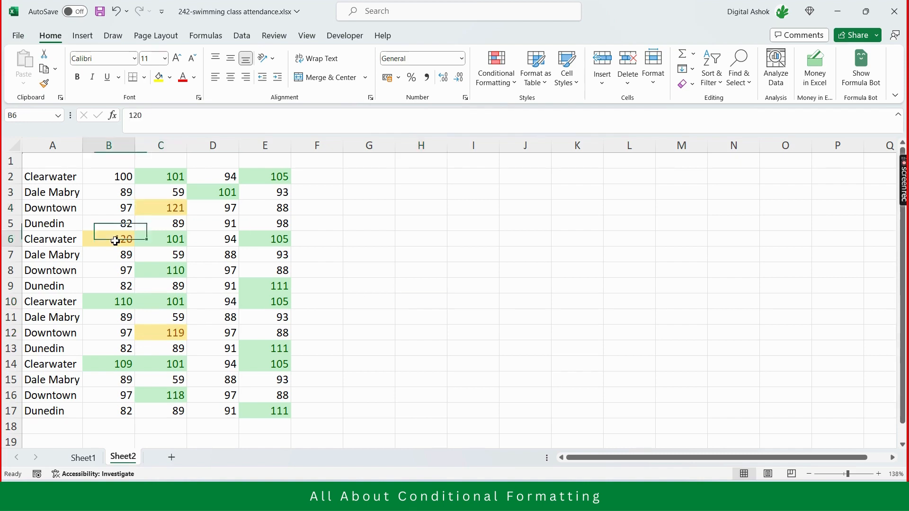
click(169, 337)
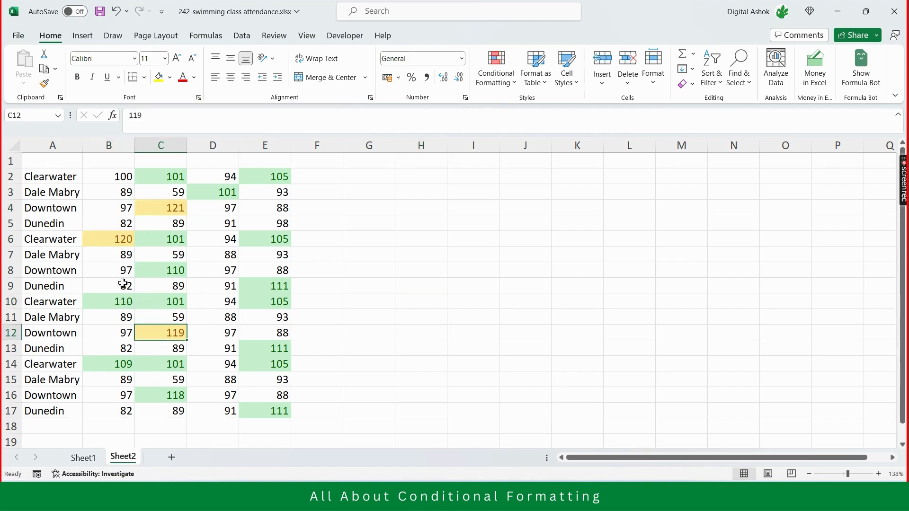
click(115, 240)
click(168, 207)
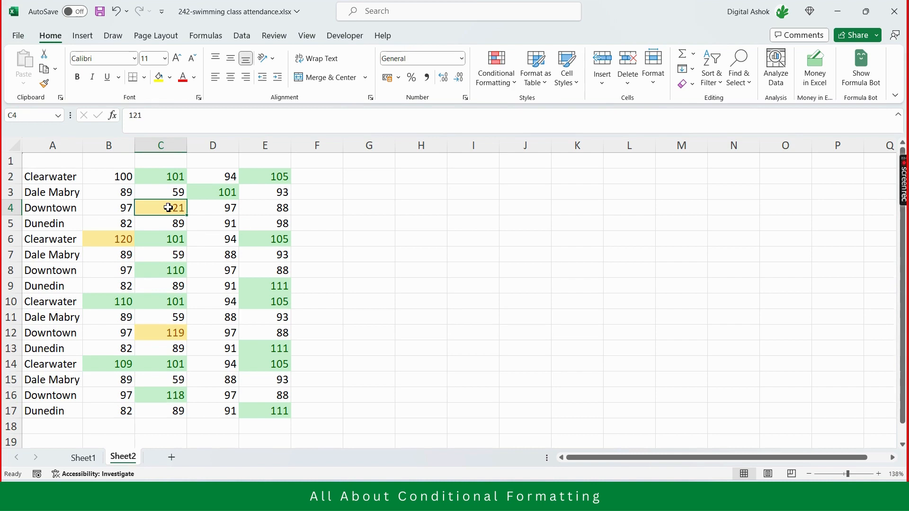
click(219, 209)
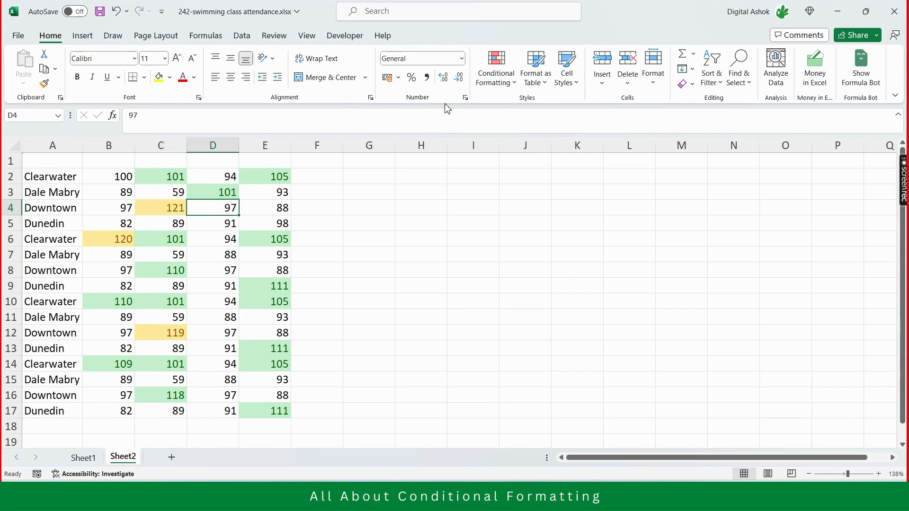
- Move the Cell Value > 100 rule above the Top 3 rule in the Rules Manager and apply the new order
click(497, 76)
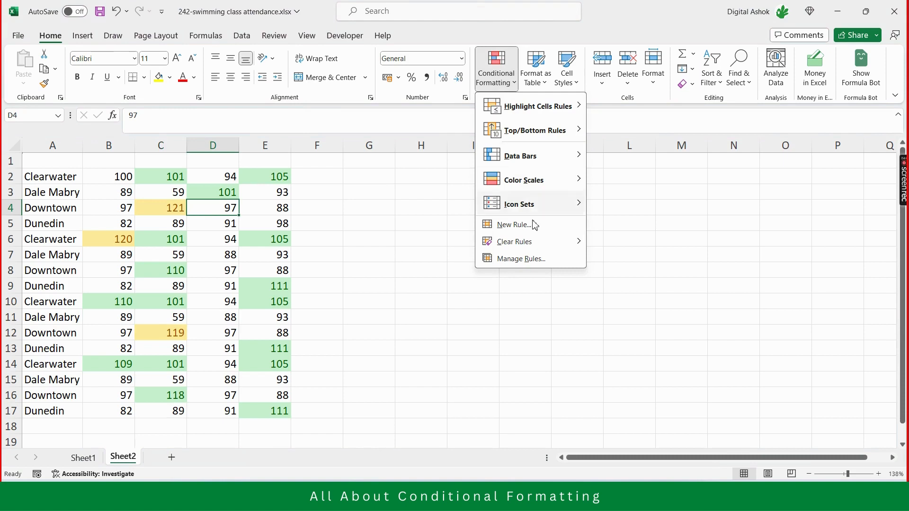
click(537, 260)
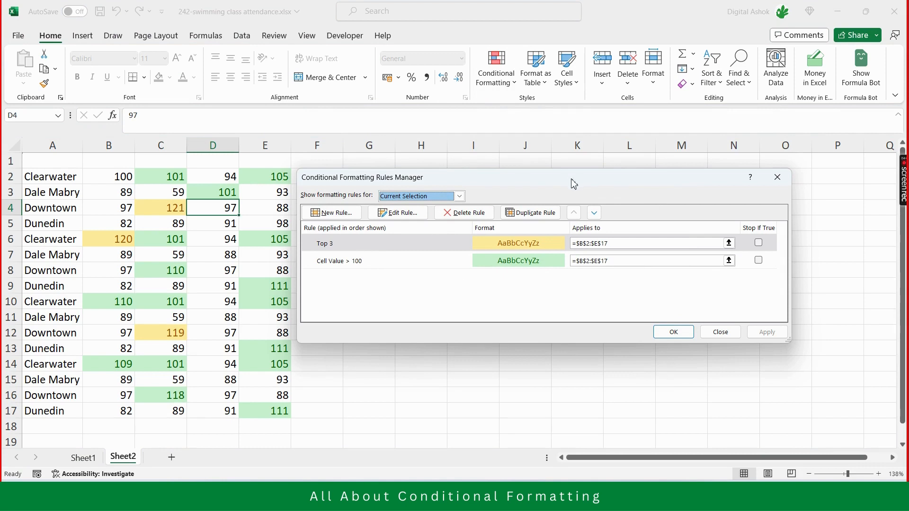
drag(574, 184, 628, 184)
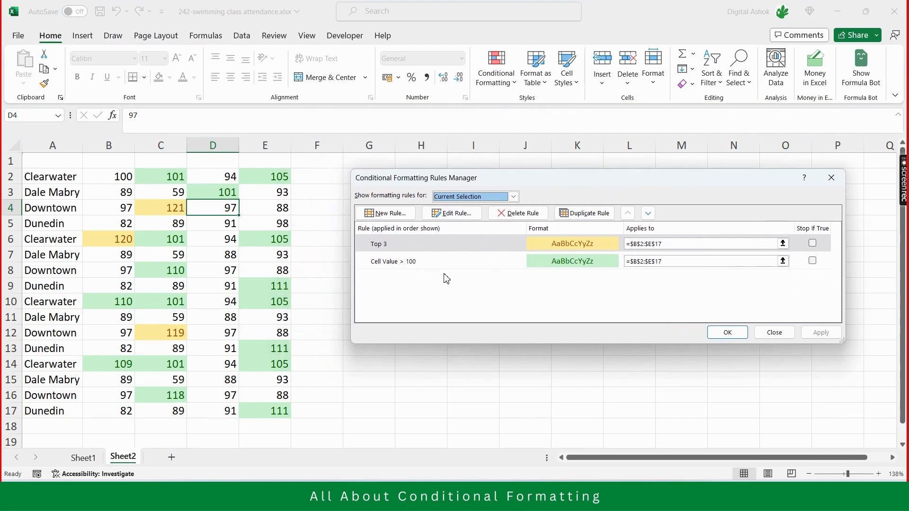
click(454, 250)
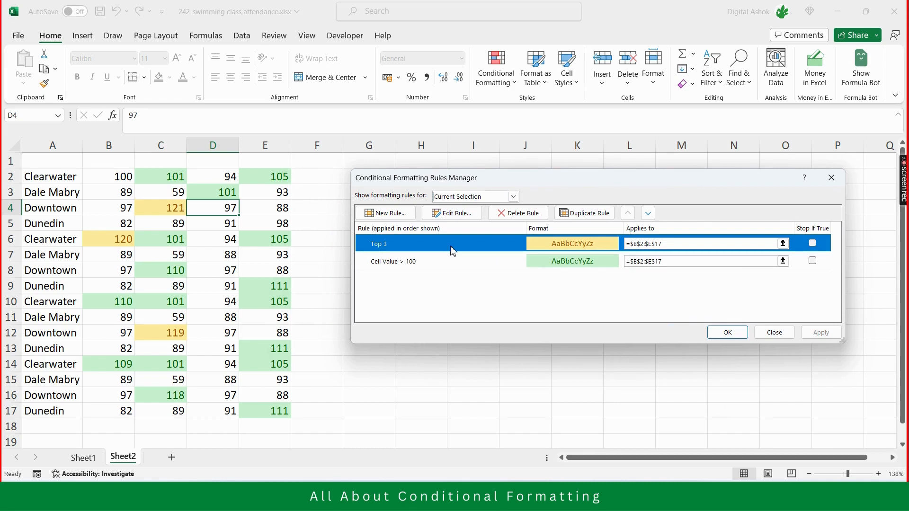
click(436, 269)
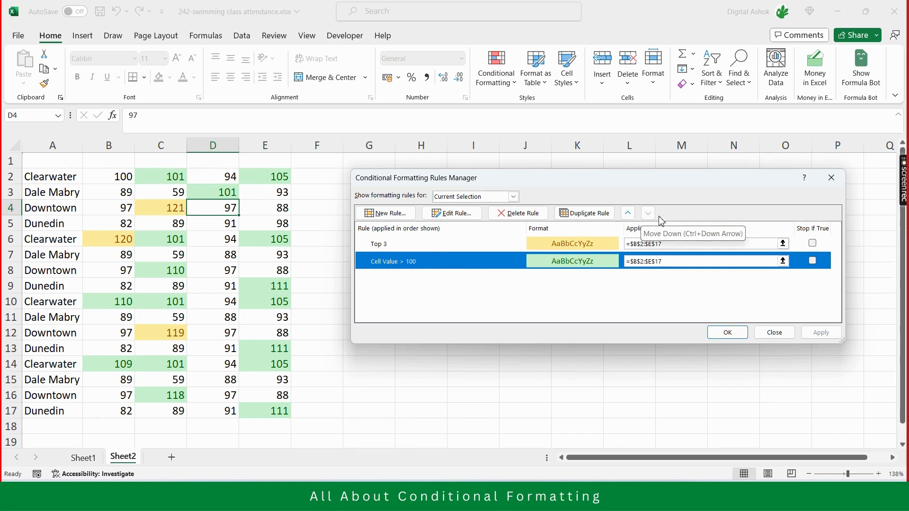
click(632, 215)
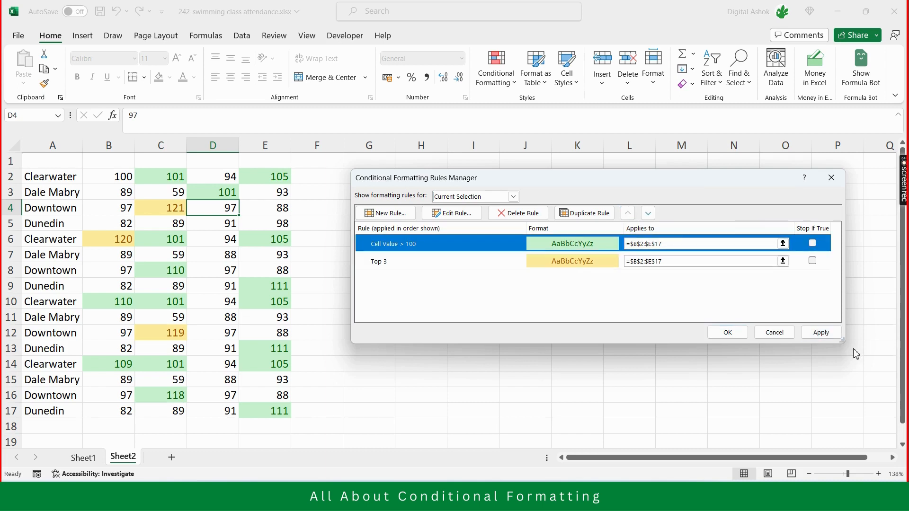
click(834, 337)
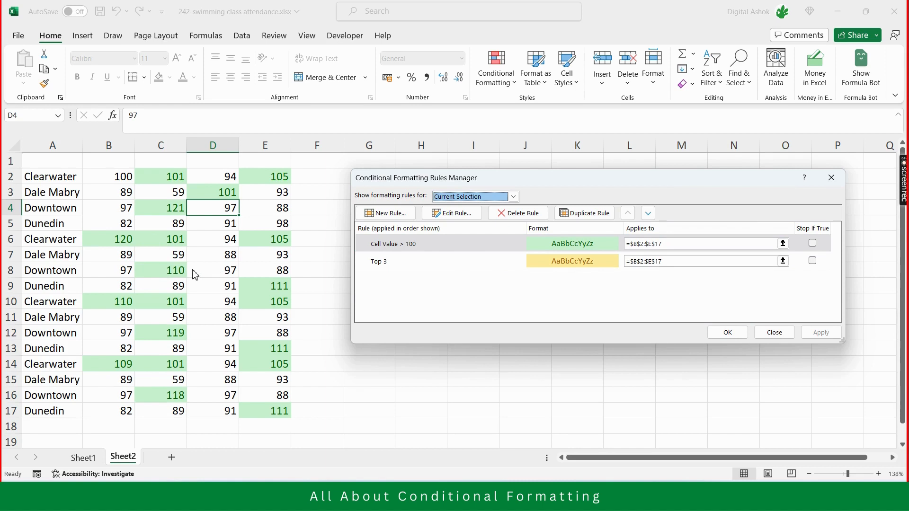
- Move the Cell Value > 100 rule back below the Top 3 rule, apply the order and close the Rules Manager
click(504, 248)
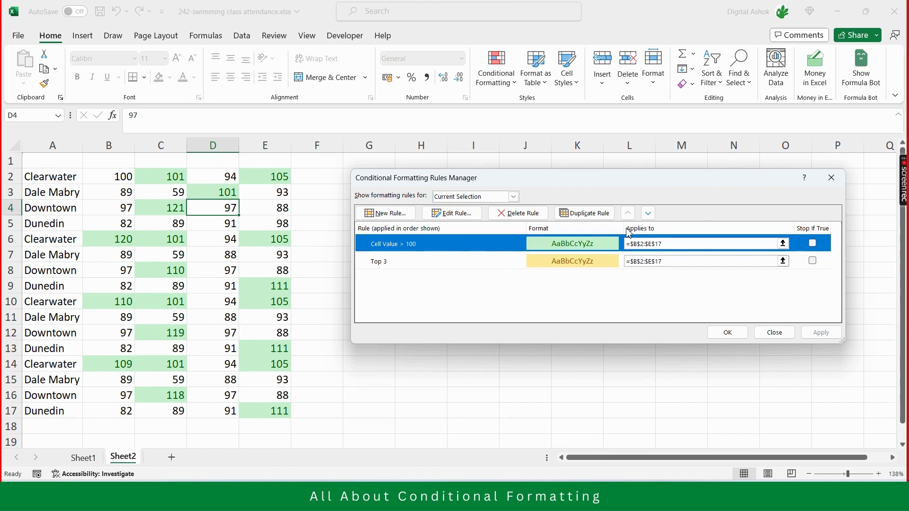
click(650, 214)
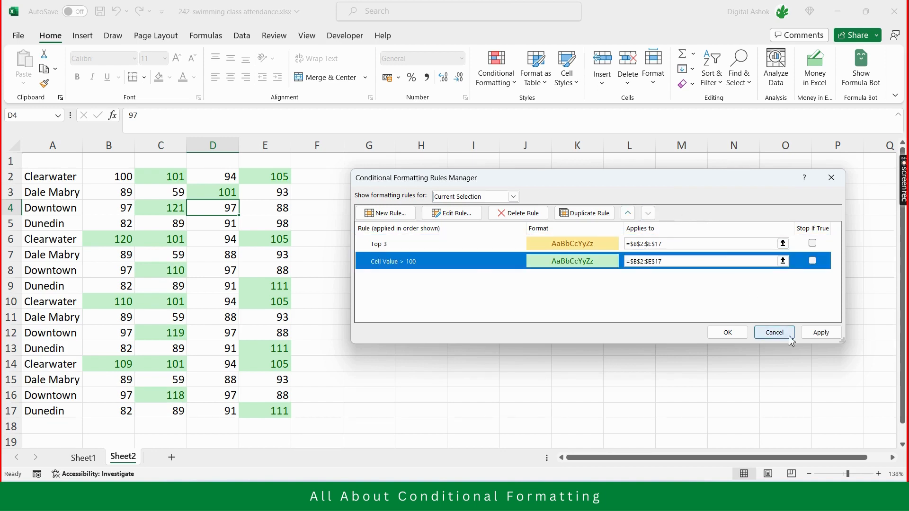
click(831, 336)
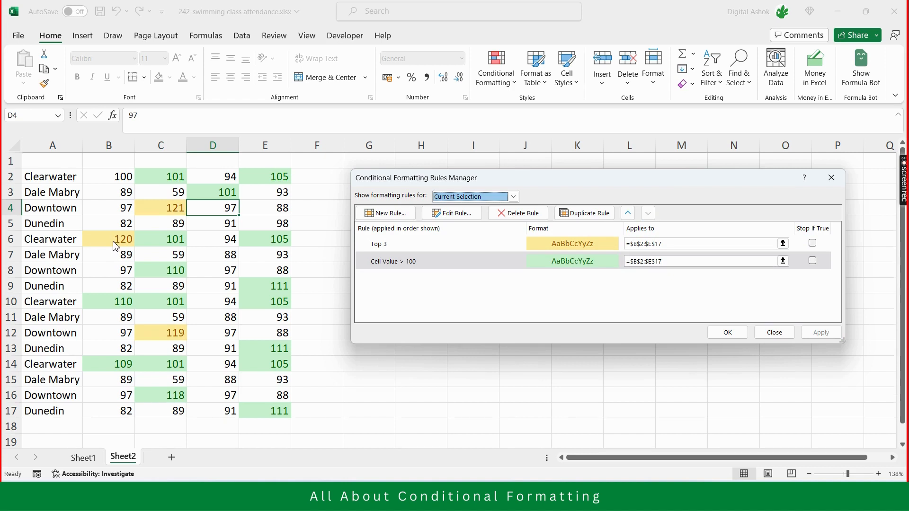
click(469, 264)
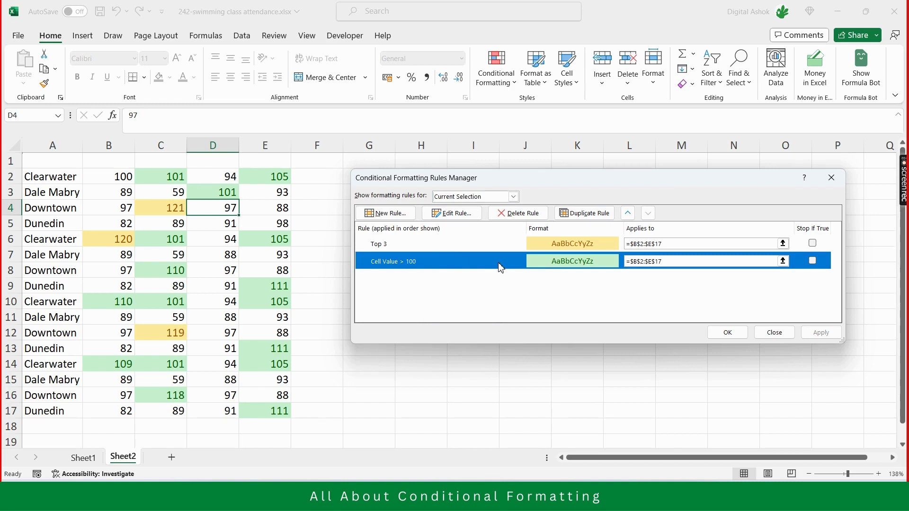
click(724, 333)
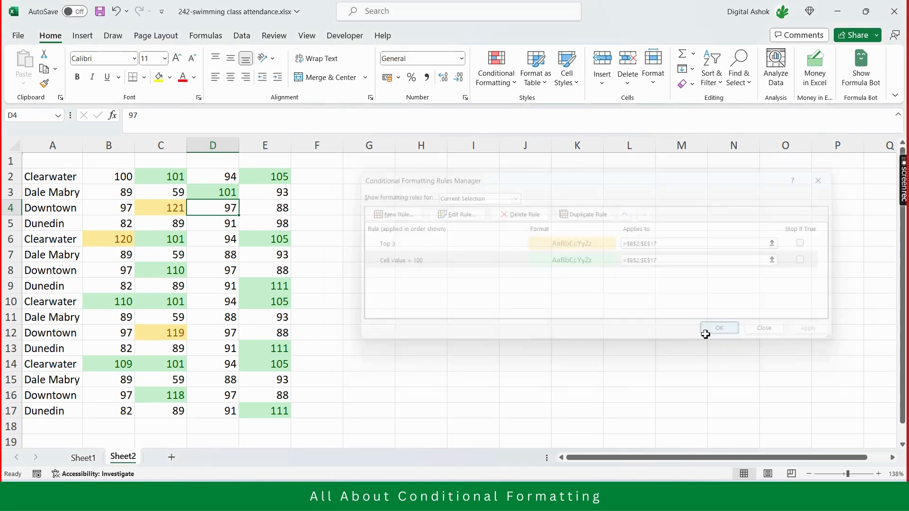
click(493, 83)
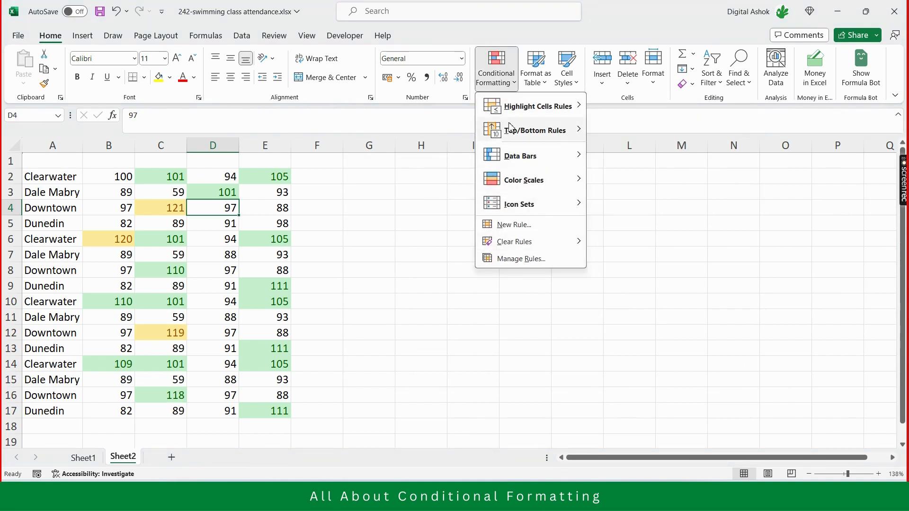
mouse_move(512, 113)
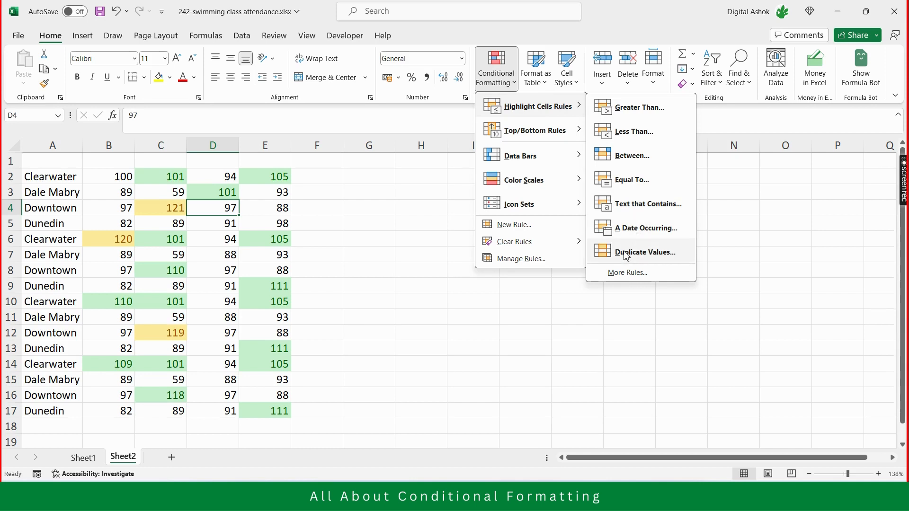
click(374, 220)
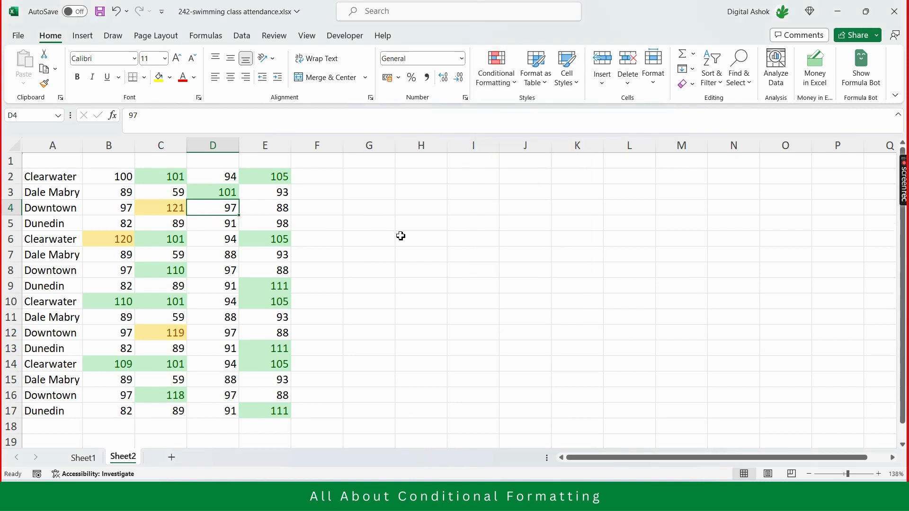
click(488, 77)
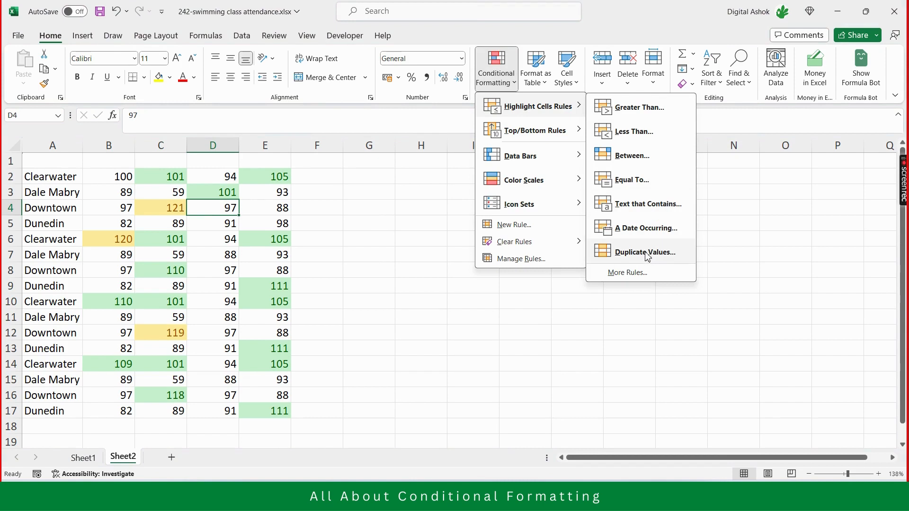
mouse_move(553, 138)
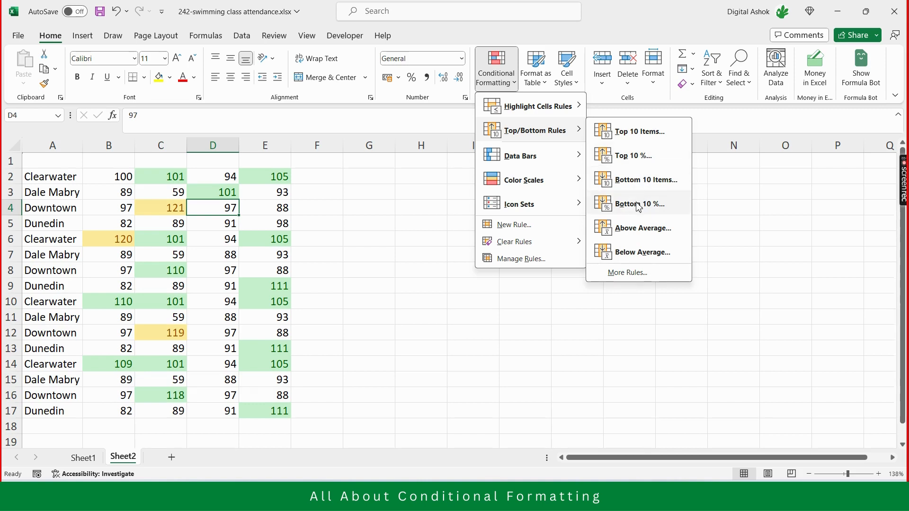
click(762, 222)
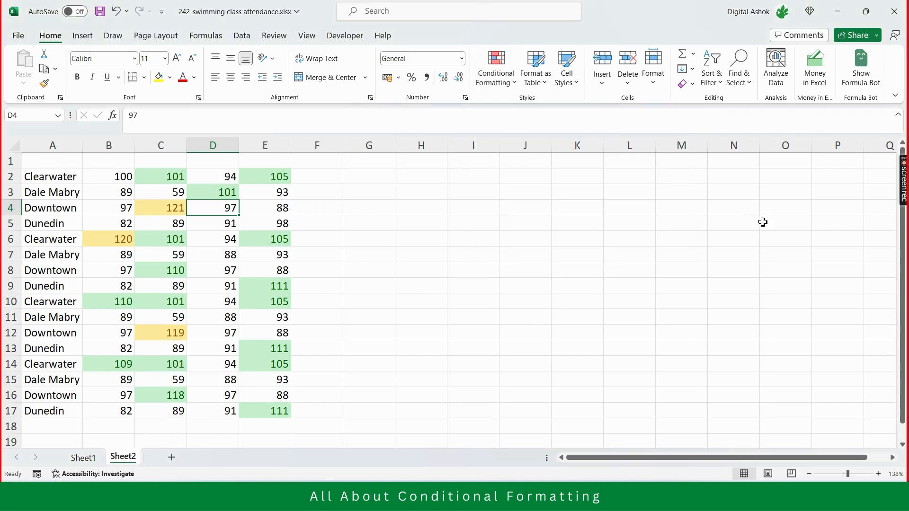
click(353, 232)
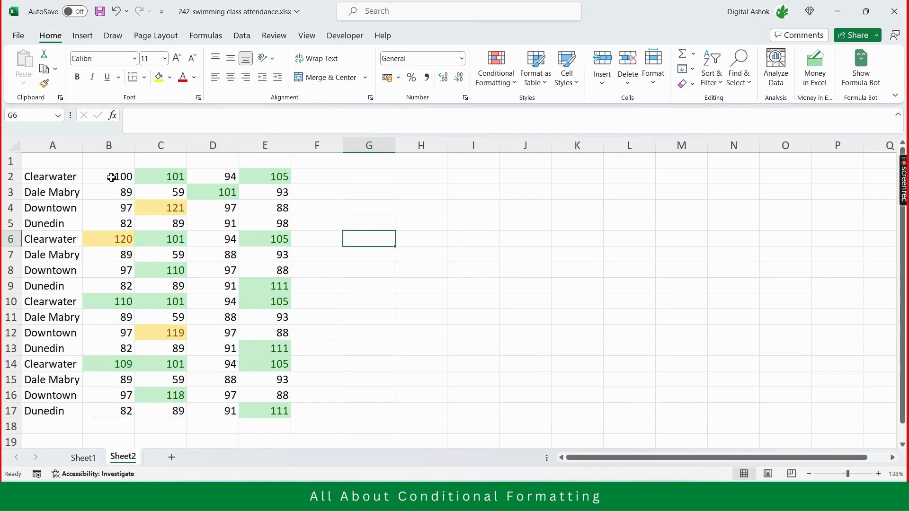
drag(114, 178, 270, 413)
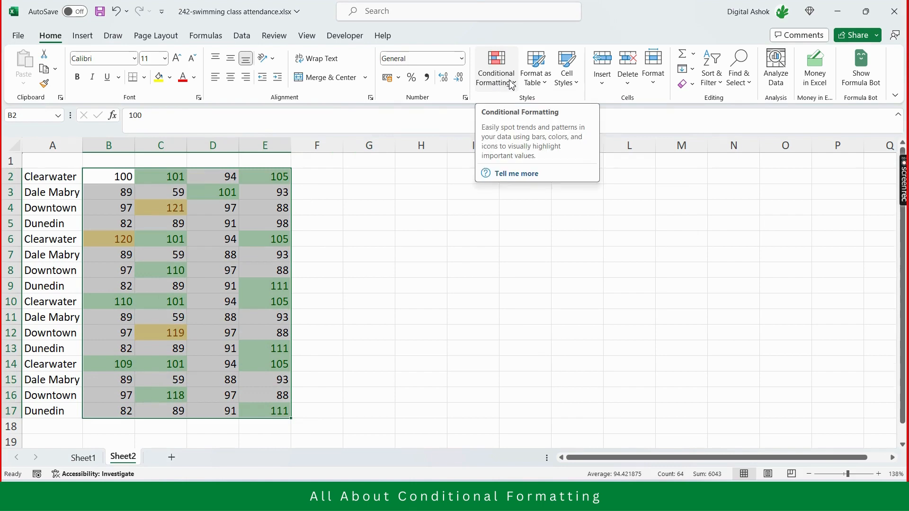
click(406, 258)
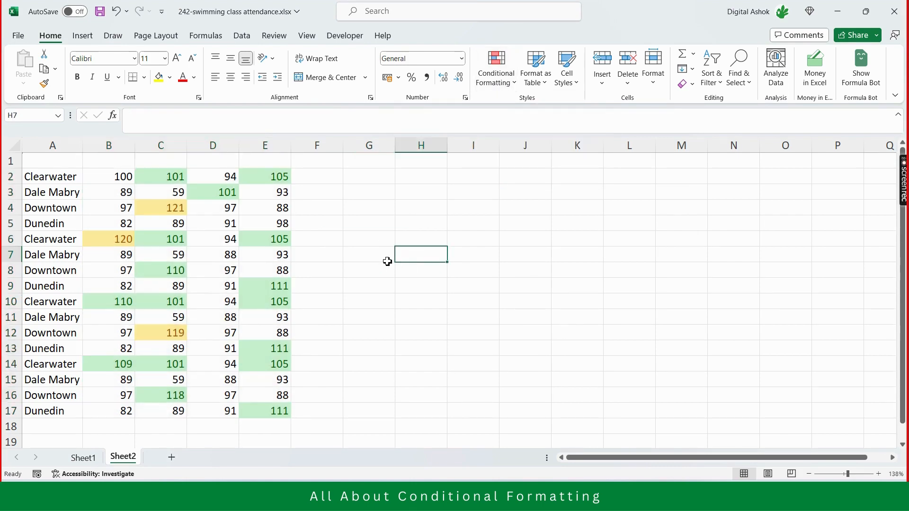
- Clear all conditional formatting rules from the entire sheet
click(505, 83)
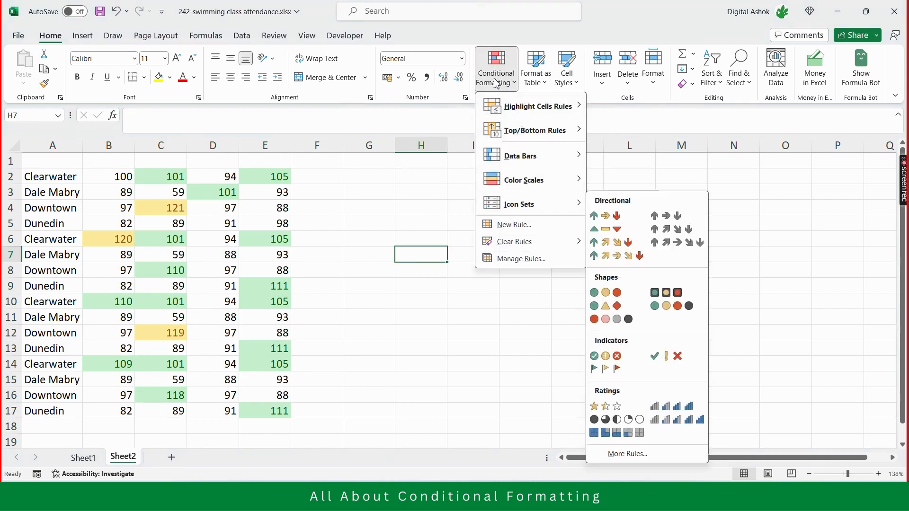
mouse_move(538, 243)
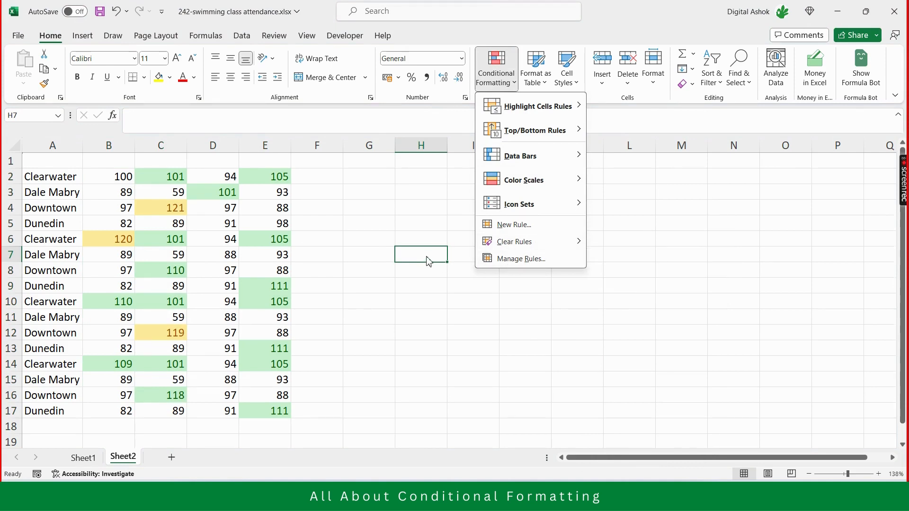
mouse_move(577, 243)
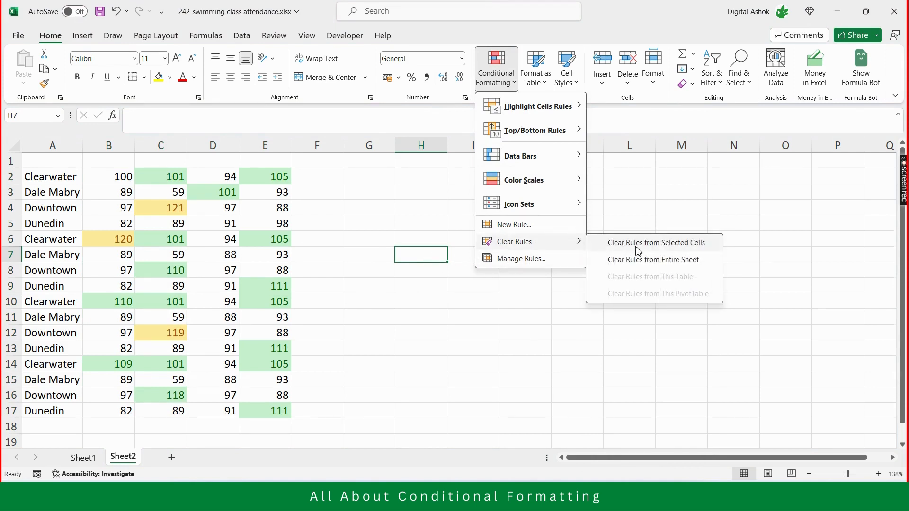
click(685, 268)
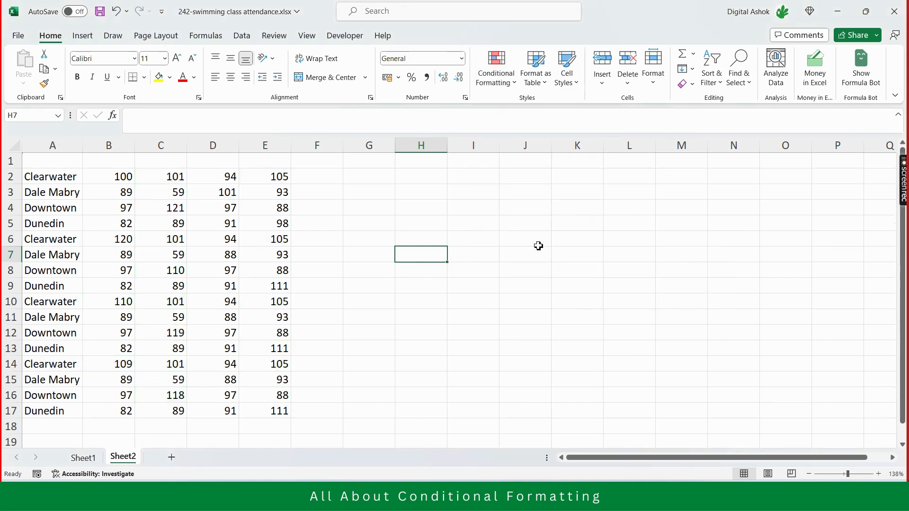
click(523, 236)
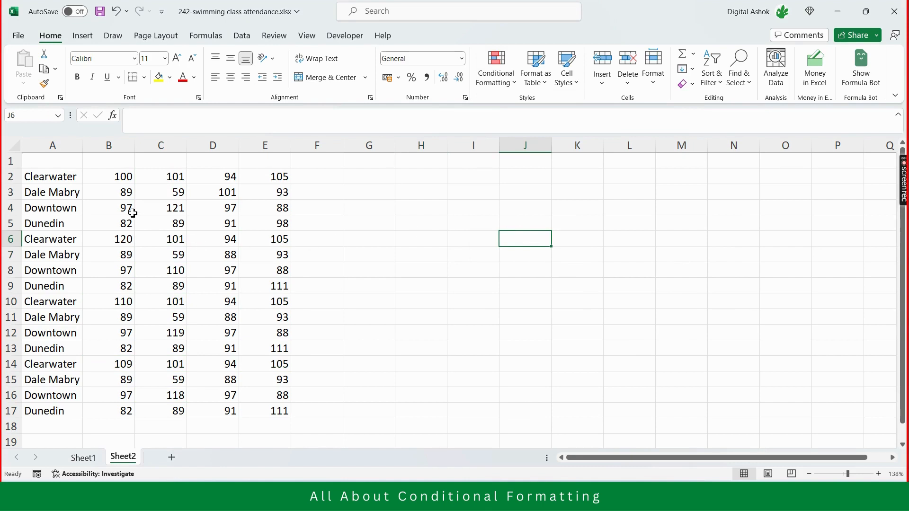
- Apply the gradient-fill Blue Data Bar conditional format to the attendance values in B2:E17
drag(112, 179, 266, 412)
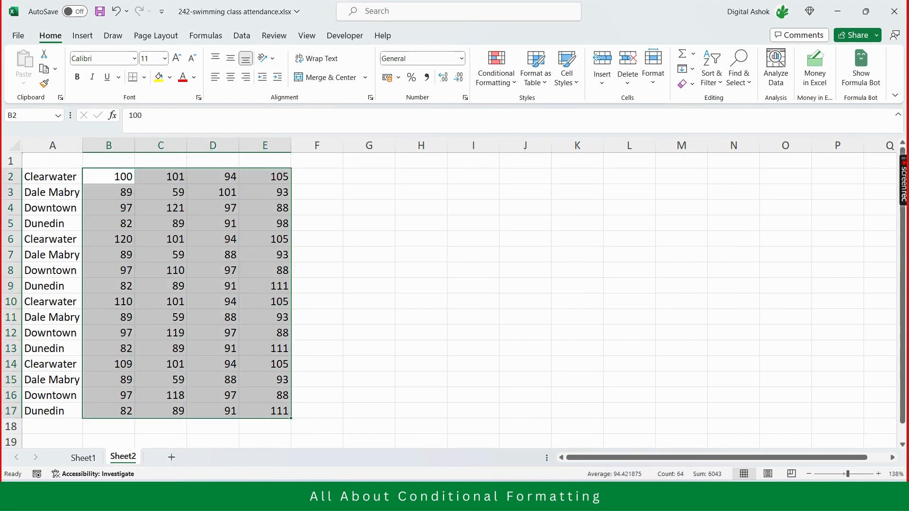
click(510, 85)
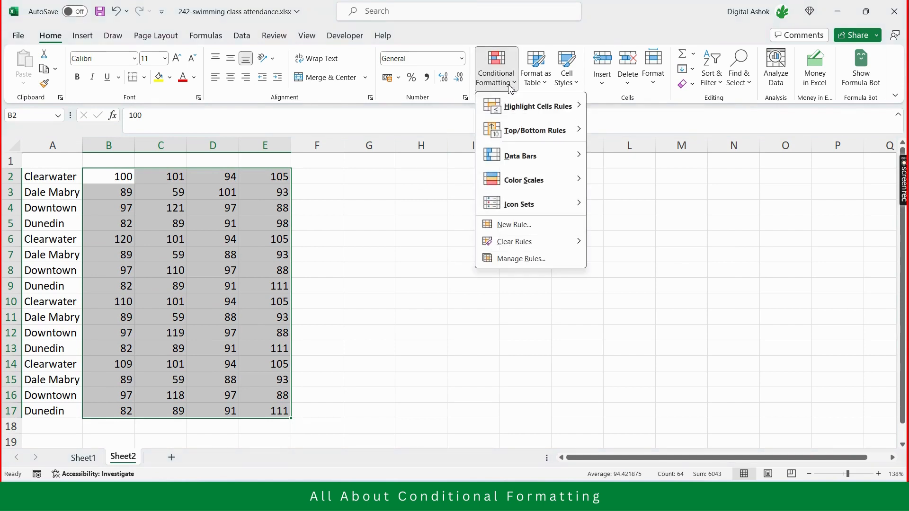
mouse_move(559, 153)
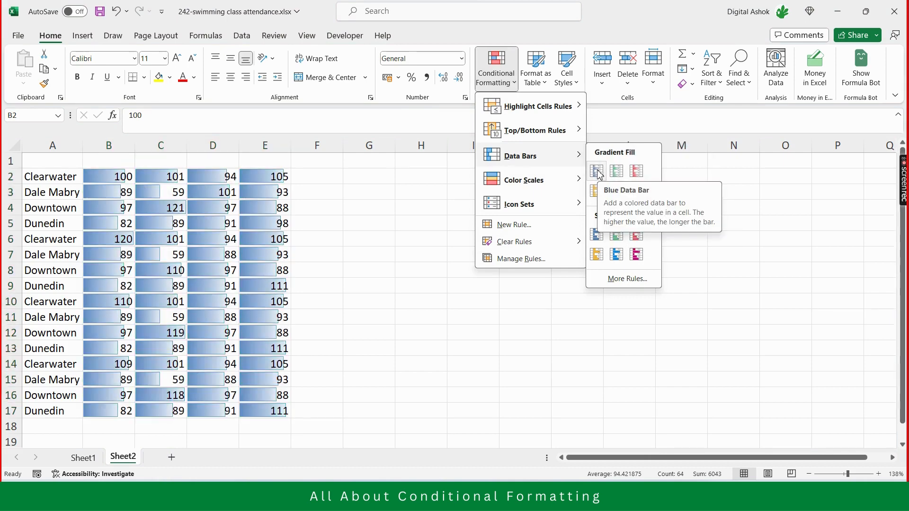
click(599, 173)
click(356, 243)
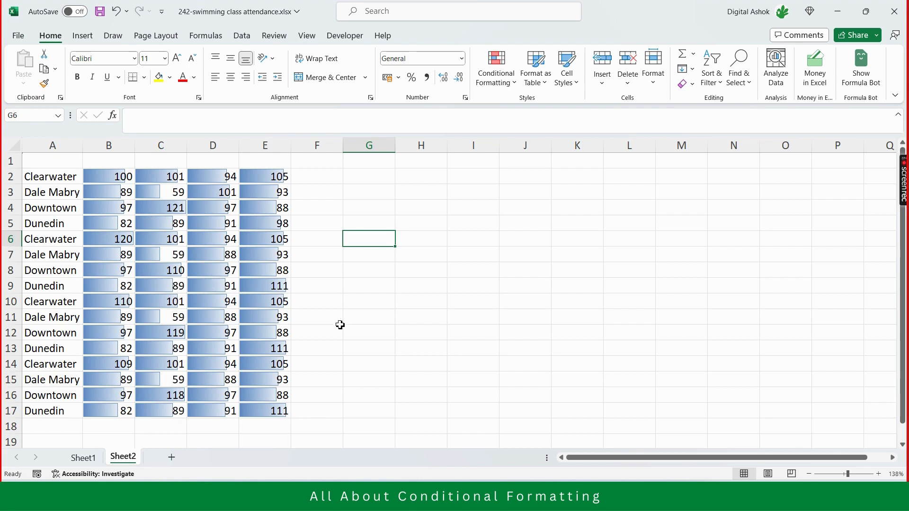
- Compare the data bar lengths with the values in cells C4, B6, C12, B14, B9 and C7
click(161, 209)
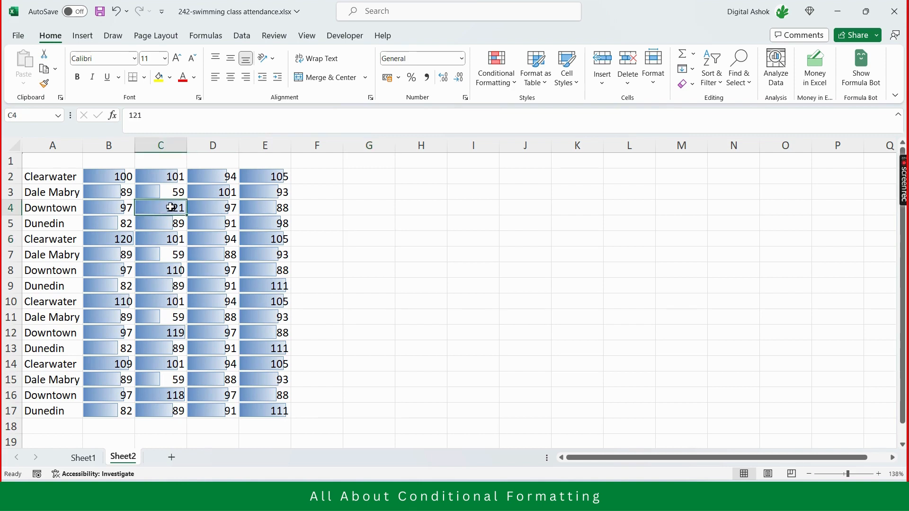
click(111, 239)
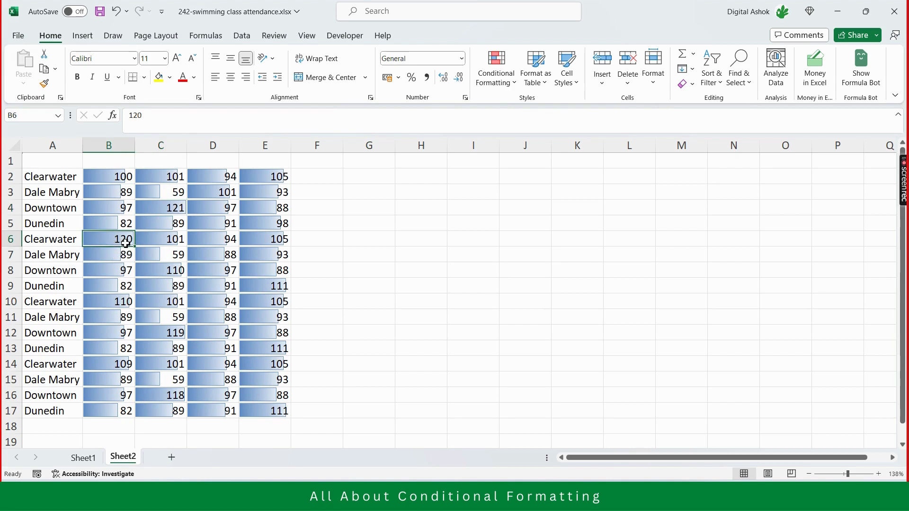
click(169, 335)
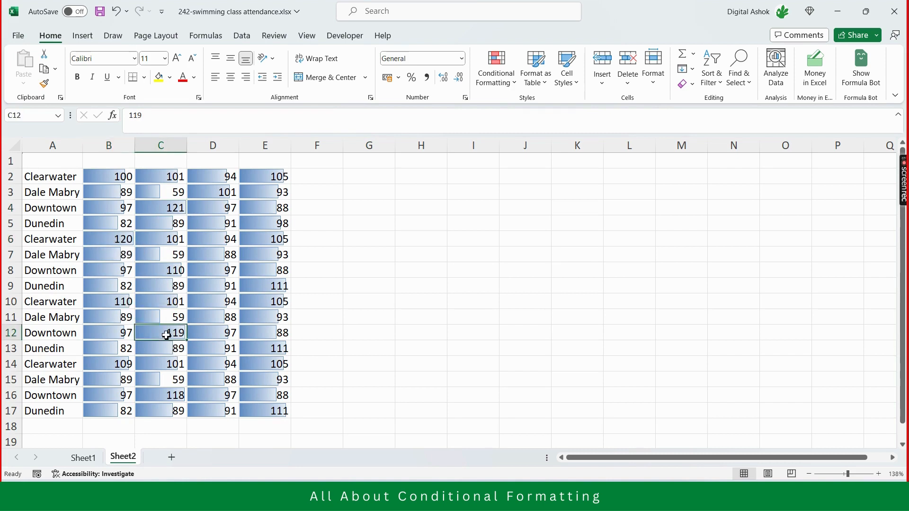
click(107, 369)
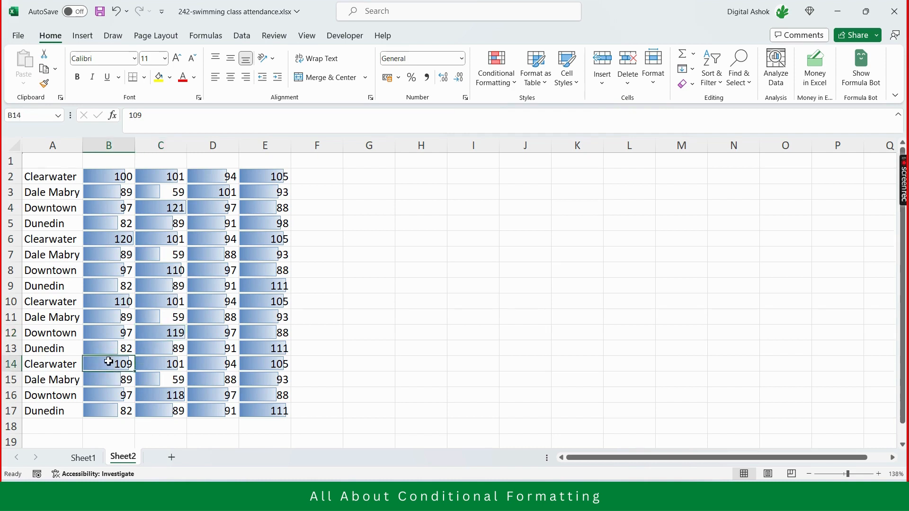
click(104, 289)
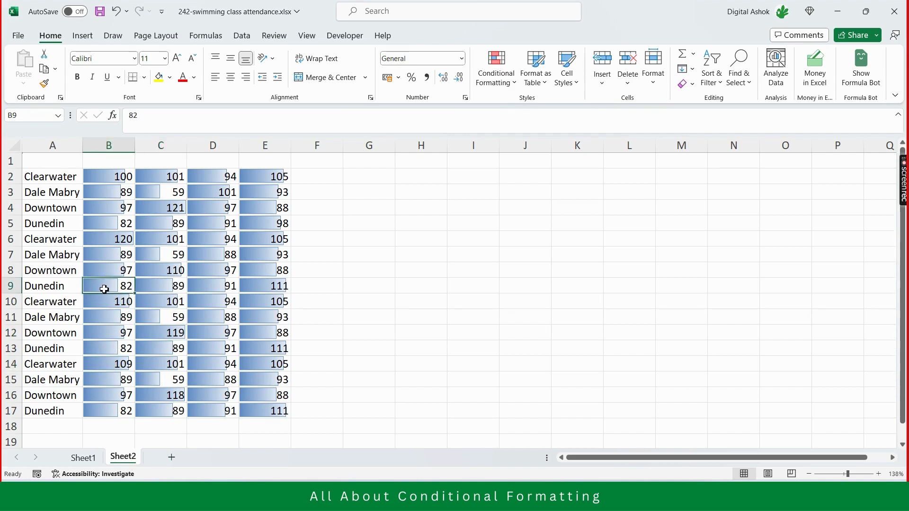
click(164, 256)
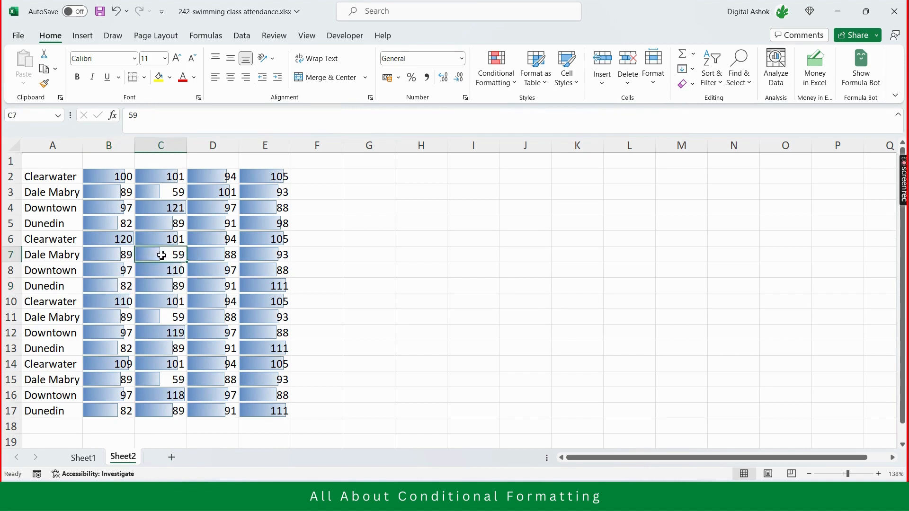
click(402, 327)
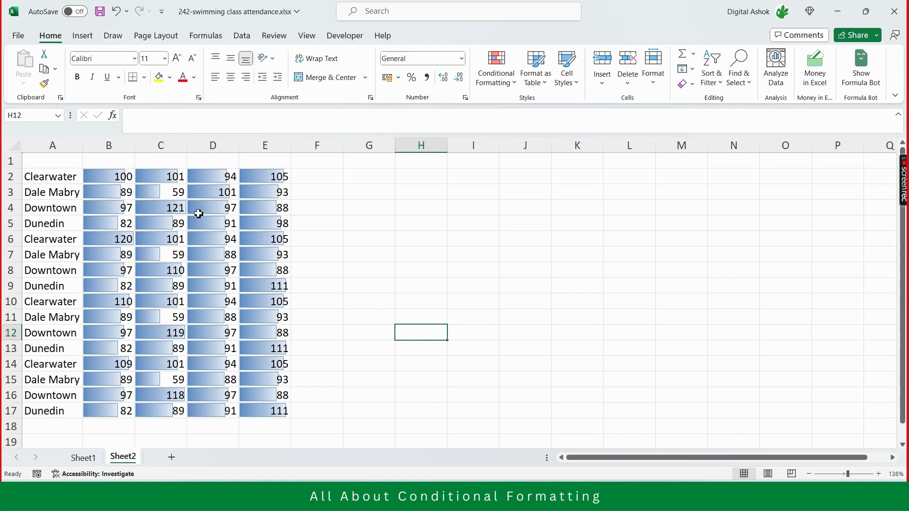
- Try the values 39 and 110 in cell C5 to test how its data bar resizes
click(163, 227)
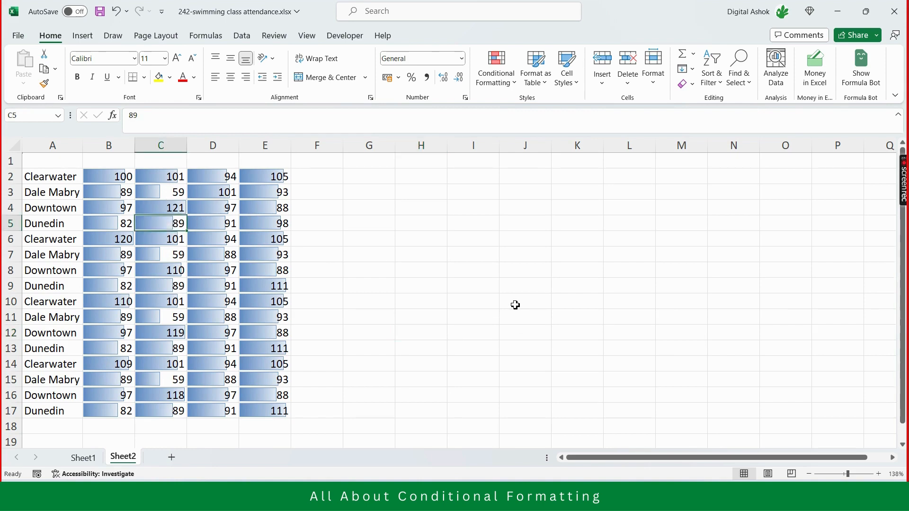
text(39)
key(Return)
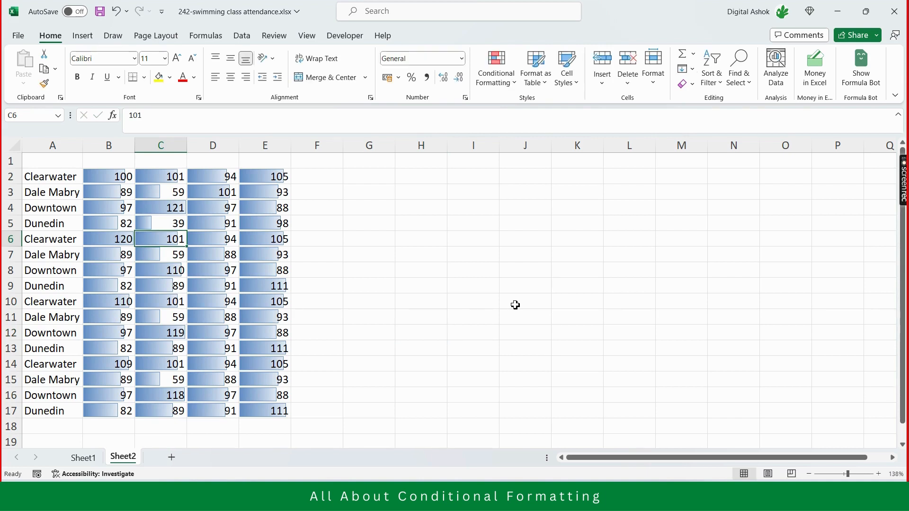
key(Up)
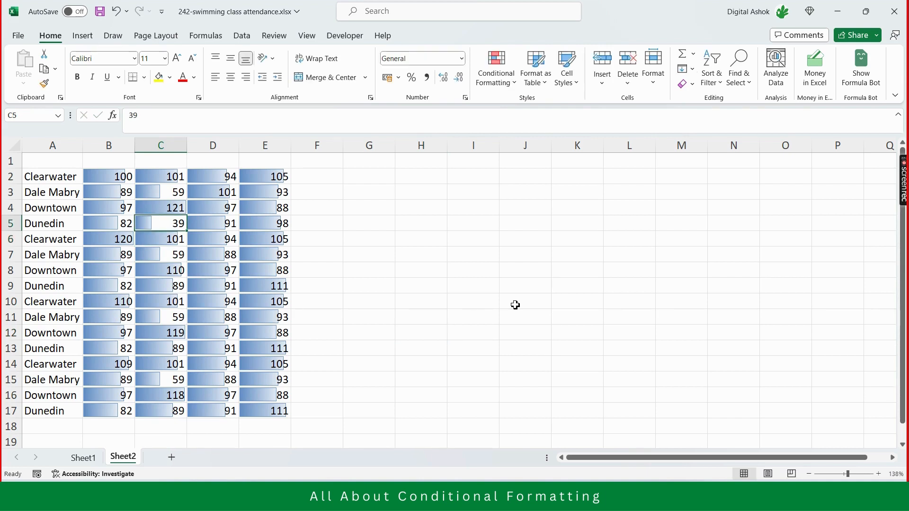
text(110)
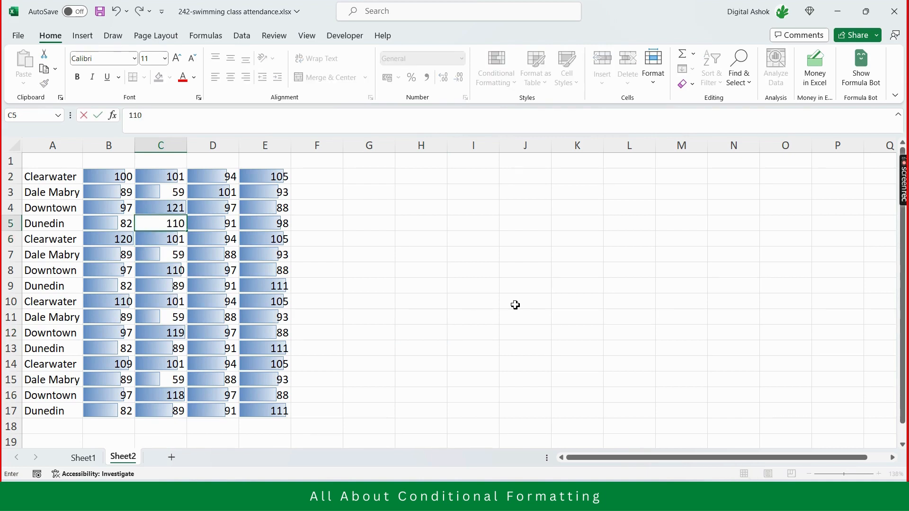
key(Return)
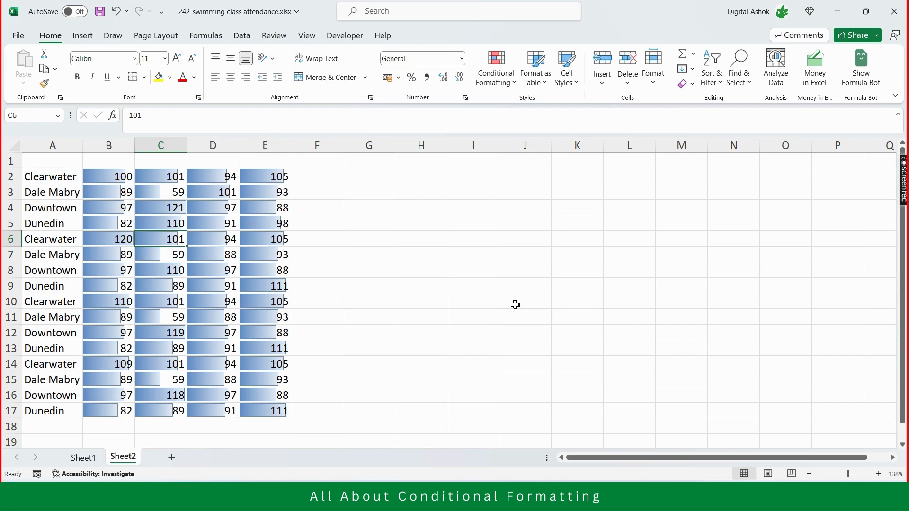
- Set the attendance value in cell C5 to 25
key(Up)
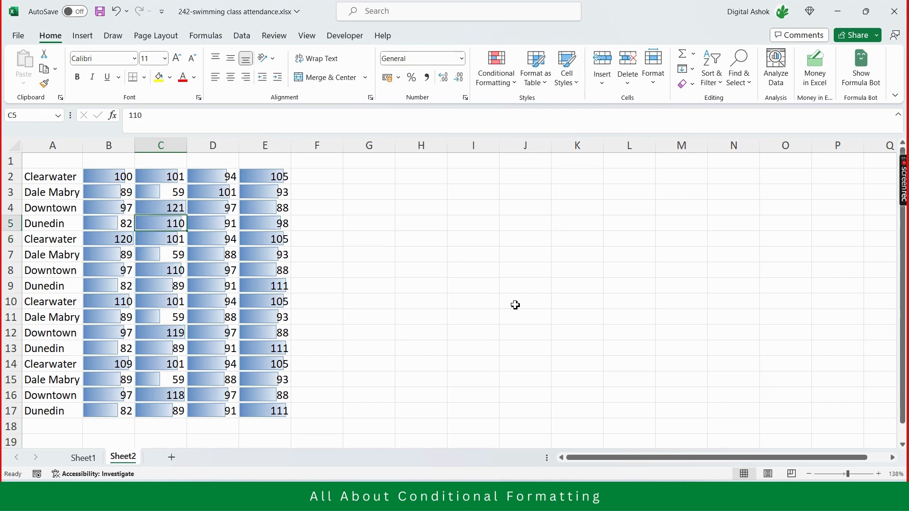
text(25)
key(Return)
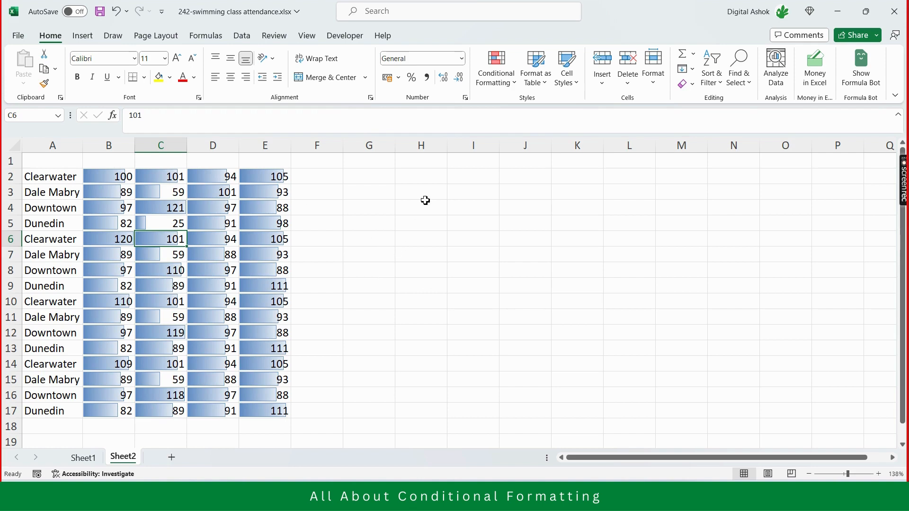
- Clear the conditional formatting rules from the selected cells B2:E17 only
click(382, 226)
drag(95, 175, 279, 411)
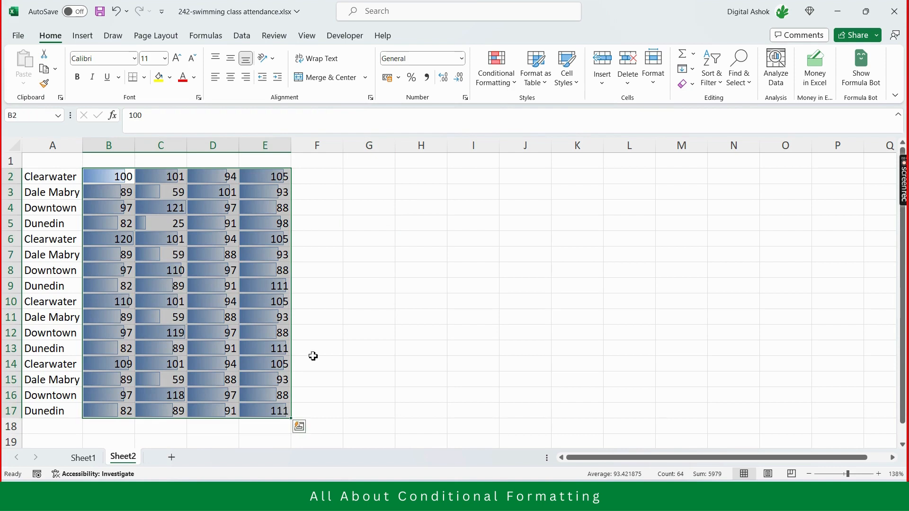
click(493, 87)
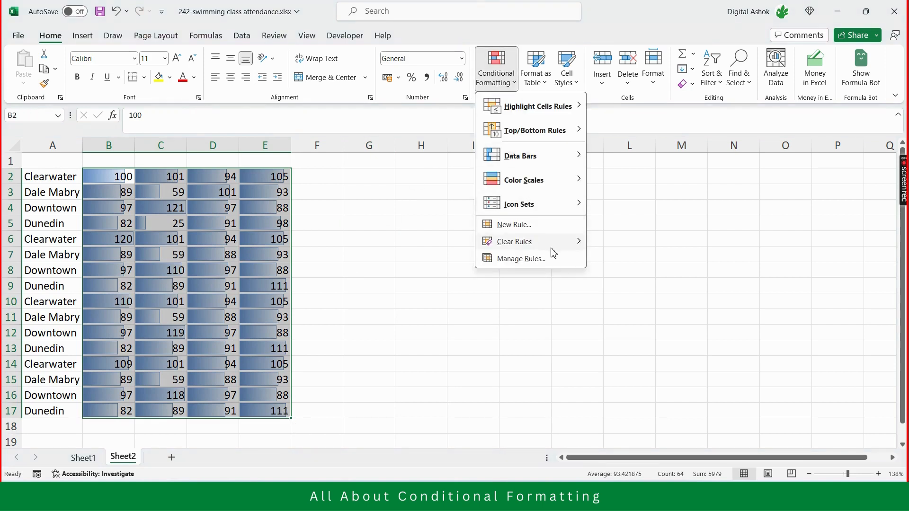
mouse_move(554, 242)
click(650, 245)
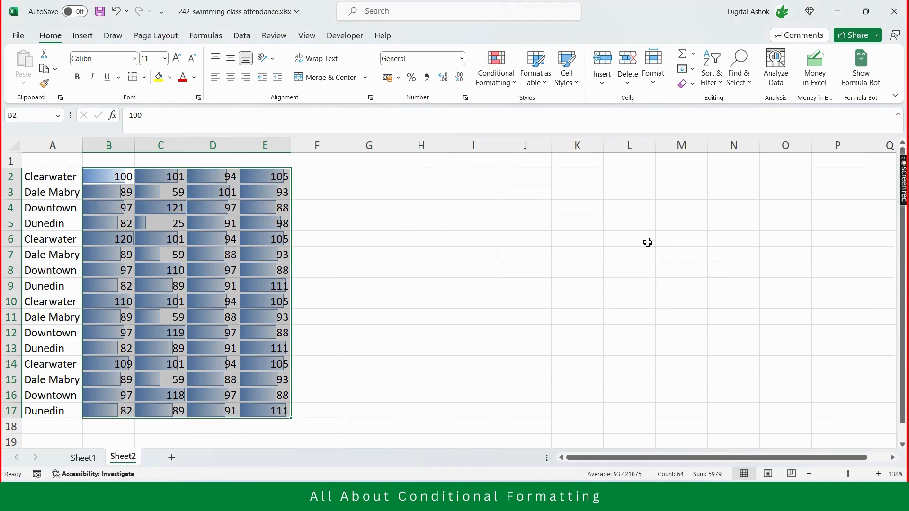
- Preview the color scale and icon set options for the selected cells B2:E17 without applying any
click(504, 86)
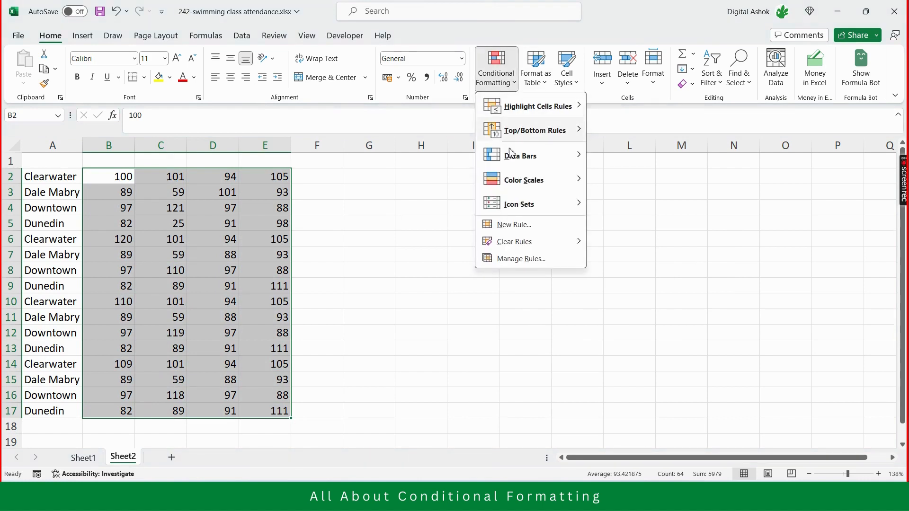
mouse_move(523, 183)
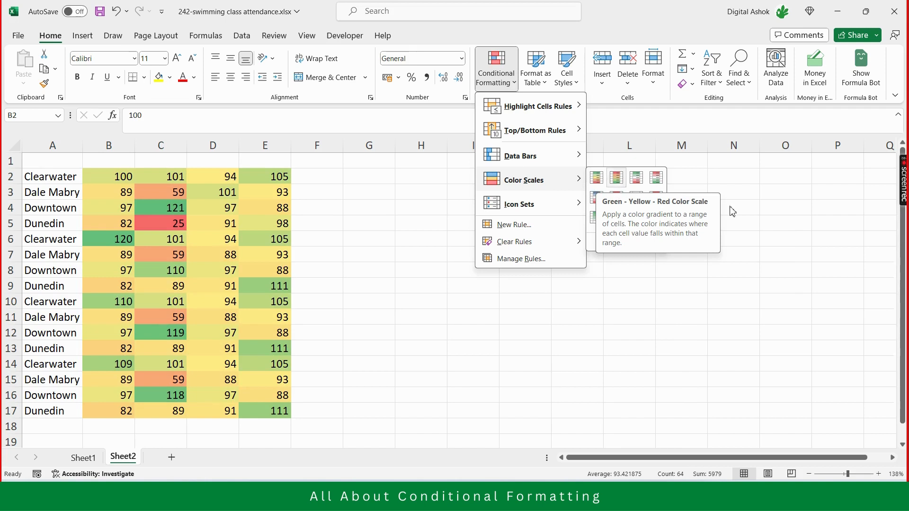
mouse_move(541, 210)
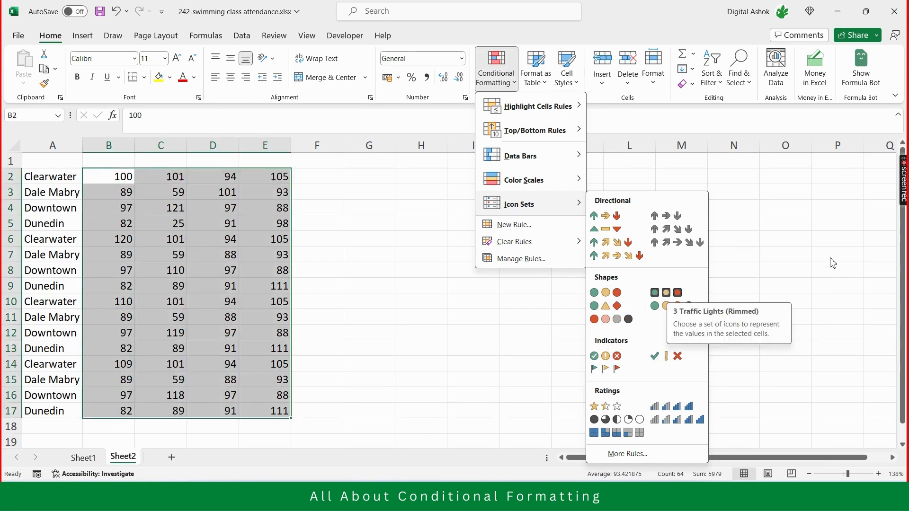
key(Escape)
key(Escape)
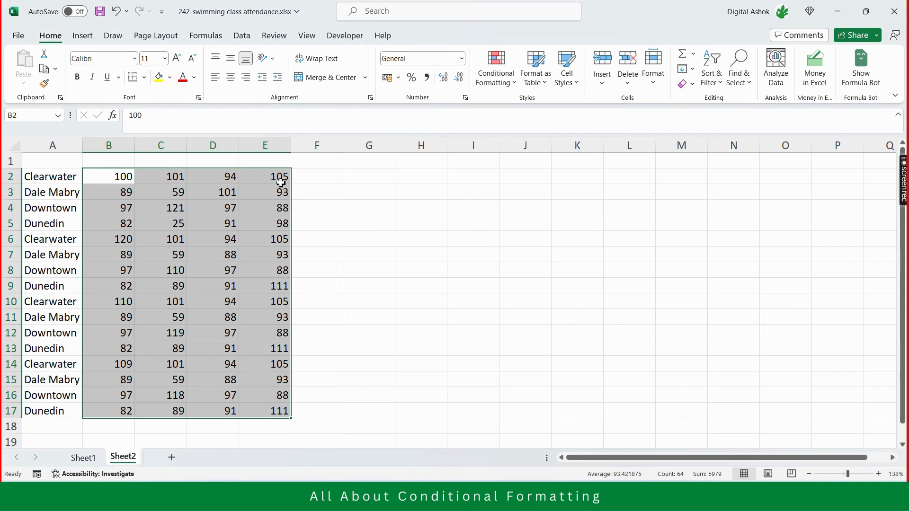
- Apply the 3 Traffic Lights (Rimmed) icon set to the values in cells E2:E17
click(333, 191)
drag(273, 179, 289, 417)
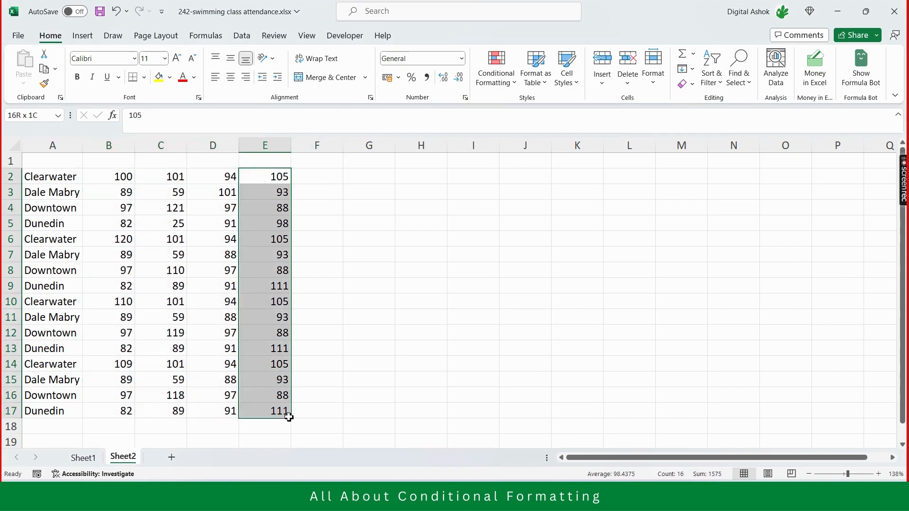
click(497, 73)
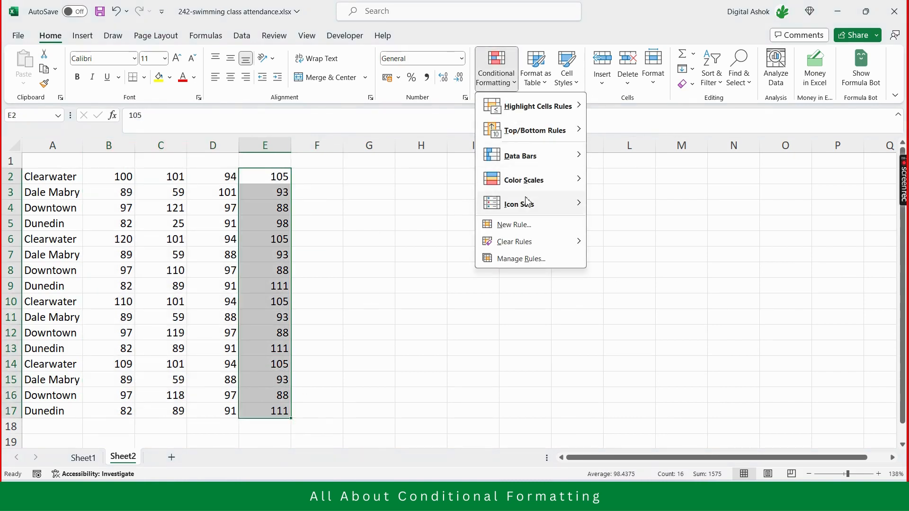
mouse_move(527, 202)
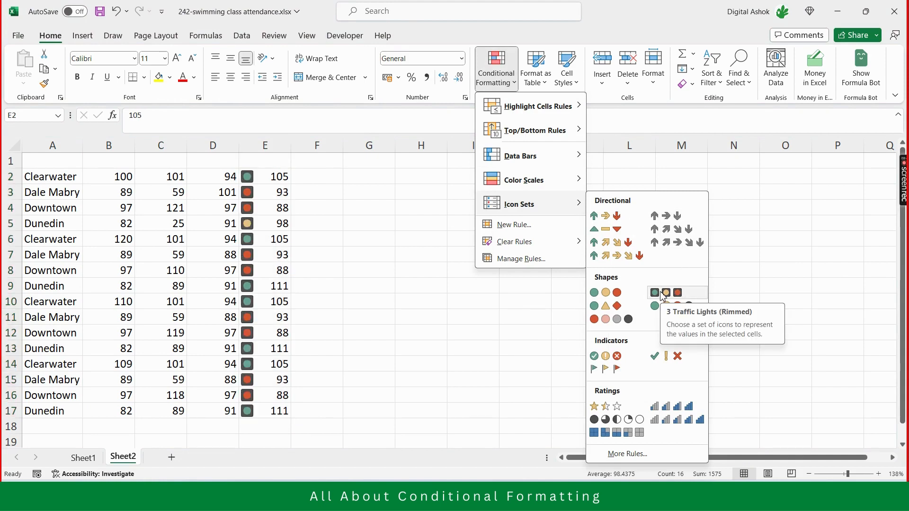
click(663, 295)
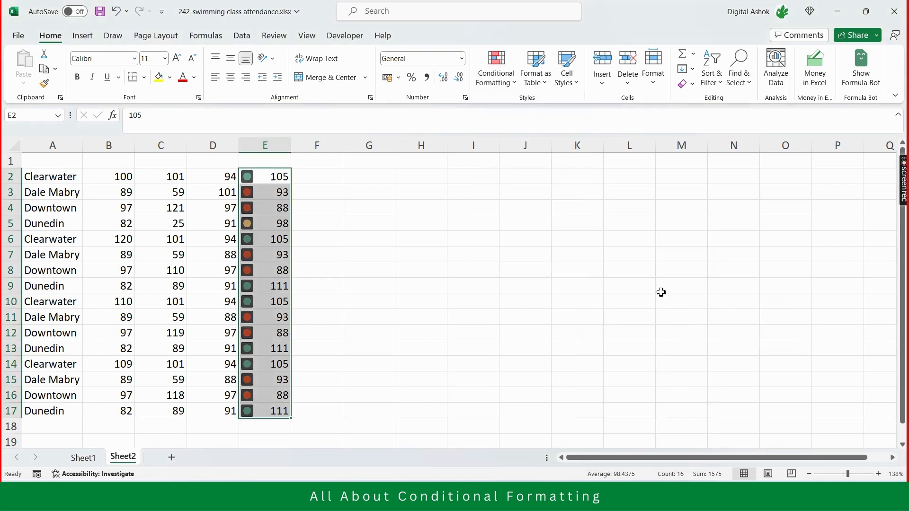
click(384, 266)
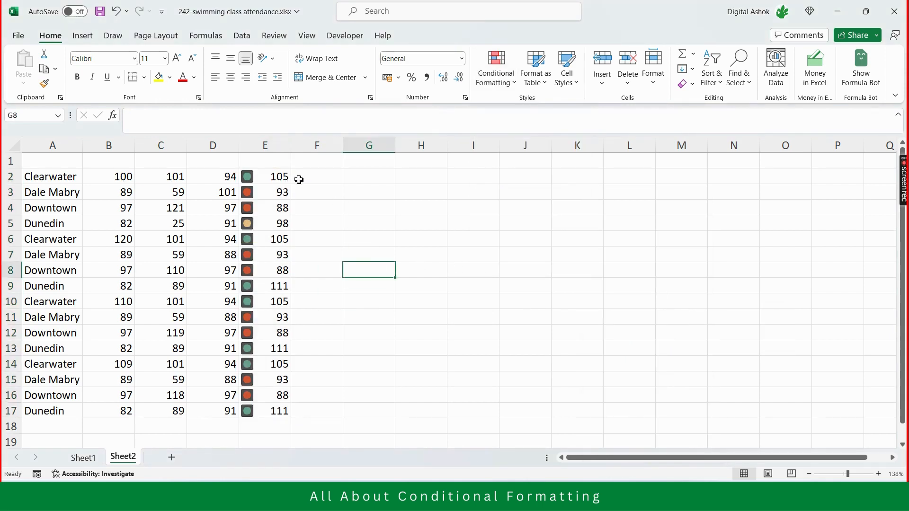
click(248, 180)
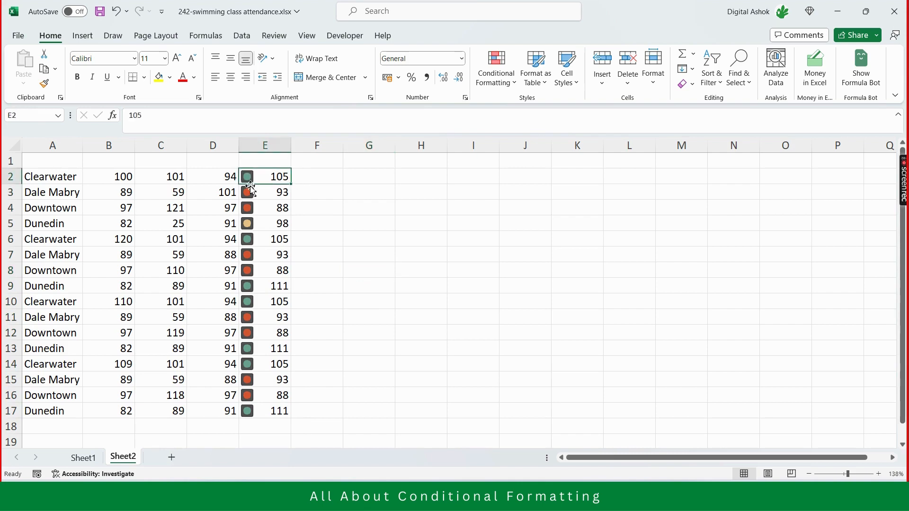
click(359, 225)
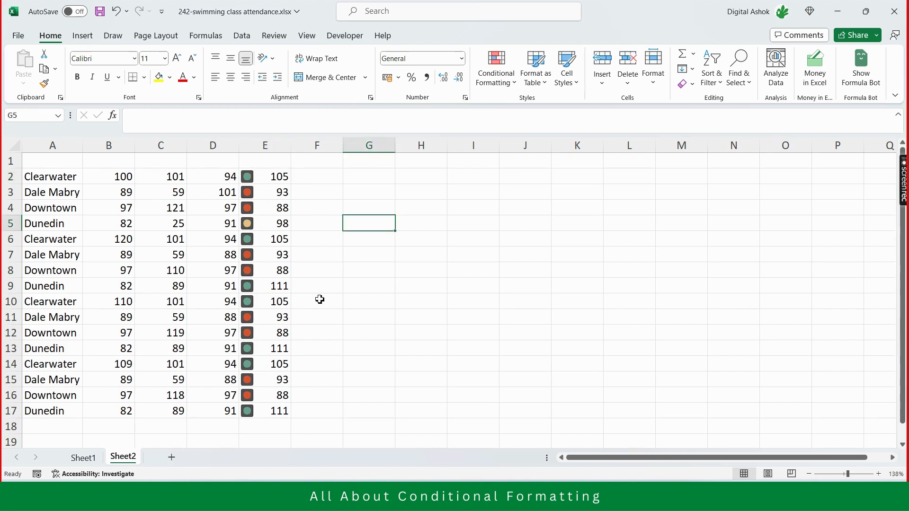
- Edit the icon set rule for E2:E17 so the green light shows for a Number value of at least 100
scroll(319, 299, down, 4)
scroll(319, 300, up, 4)
click(269, 177)
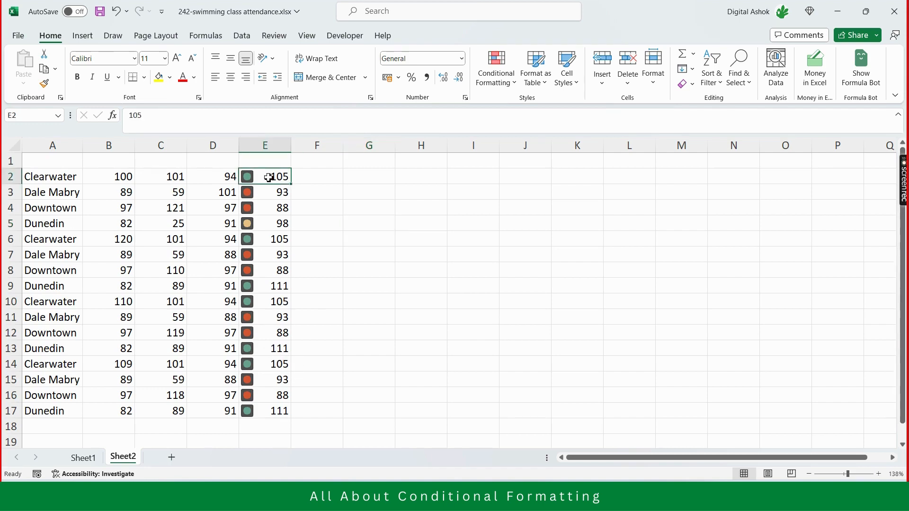
key(ctrl+shift+Down)
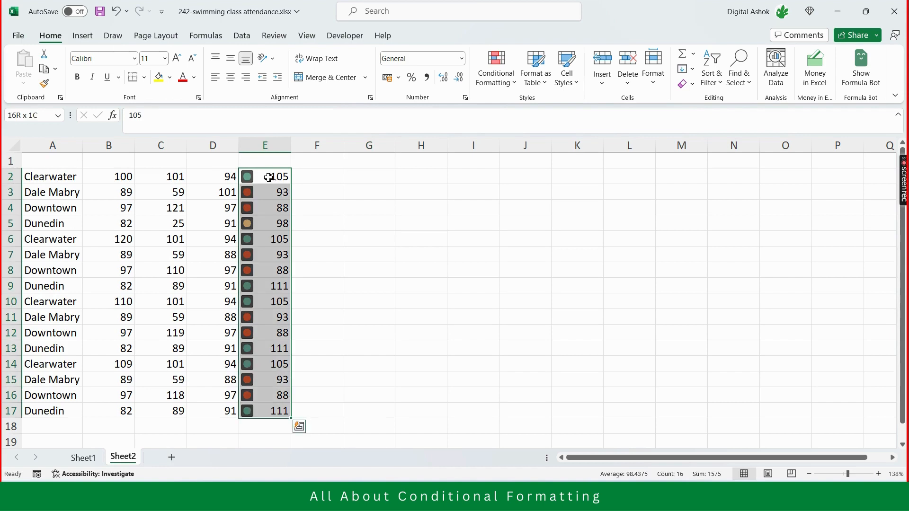
click(505, 84)
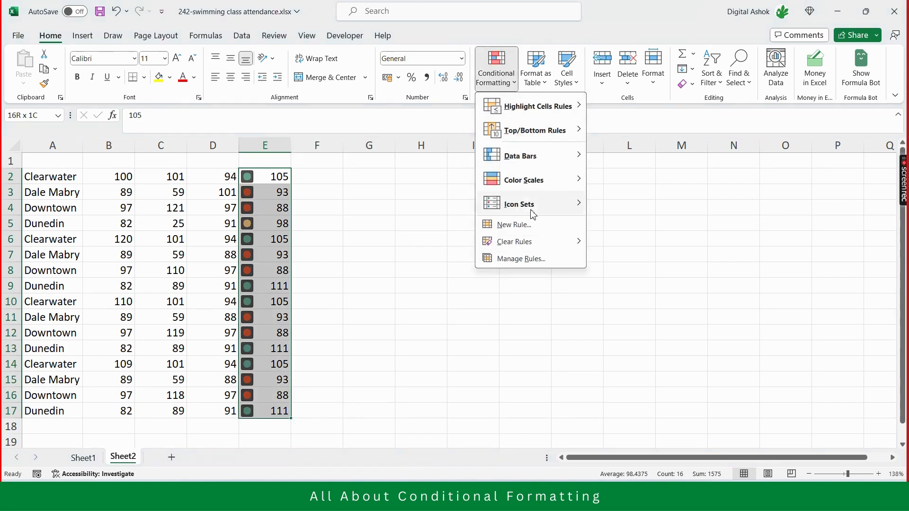
click(523, 259)
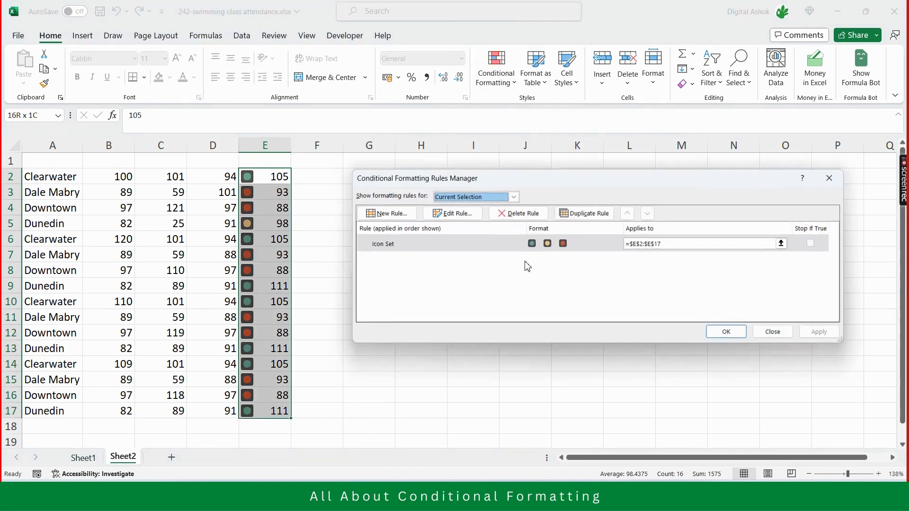
double_click(498, 247)
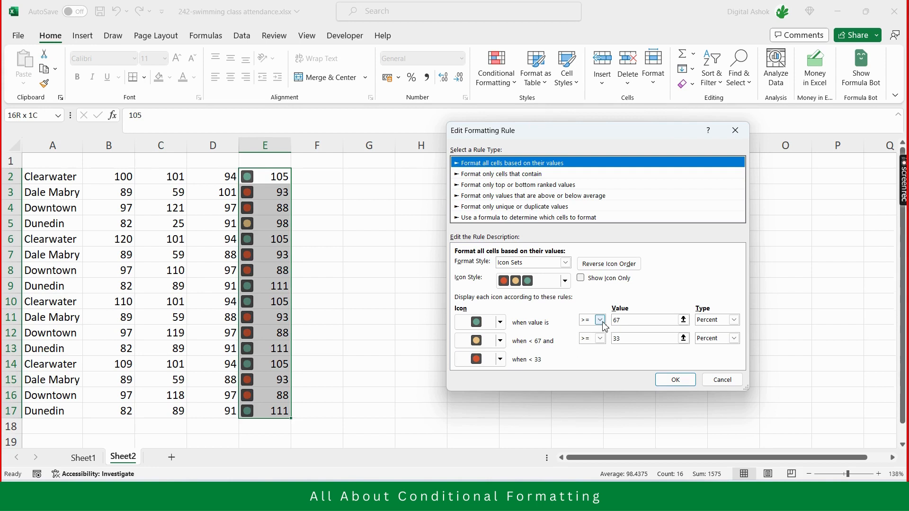
click(734, 320)
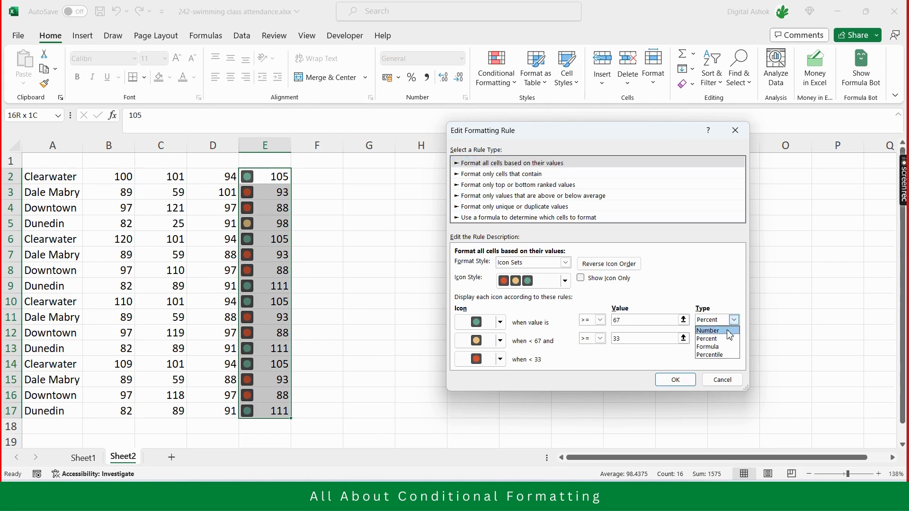
click(718, 331)
click(633, 322)
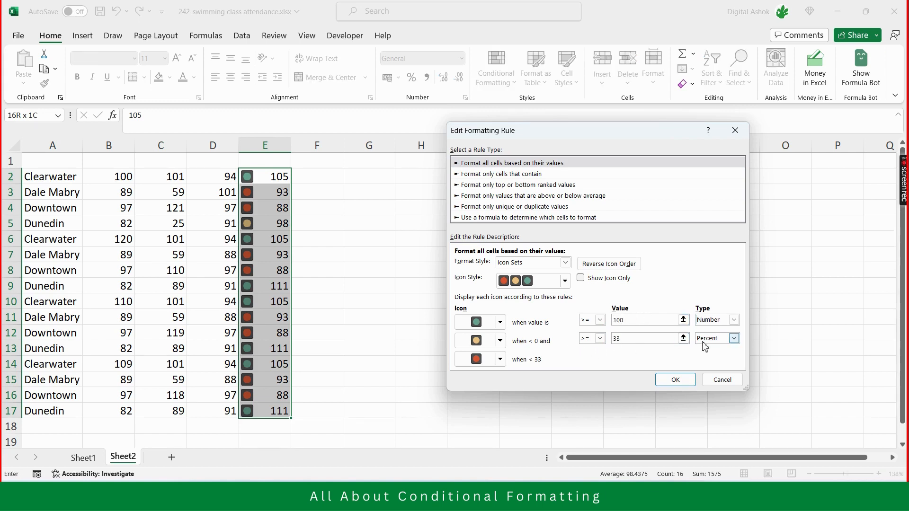
- Set the yellow light's threshold to a Number value of at least 50 and apply the edited icon set rule
click(734, 338)
click(727, 352)
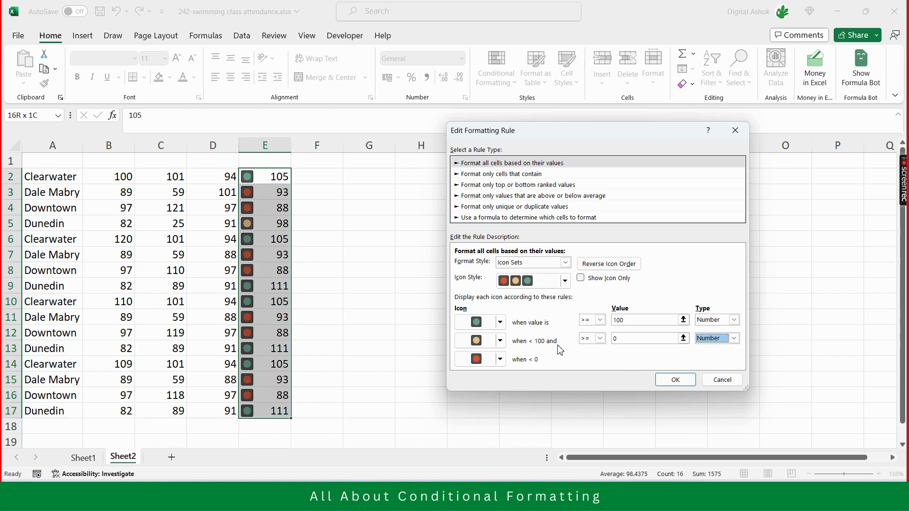
click(628, 340)
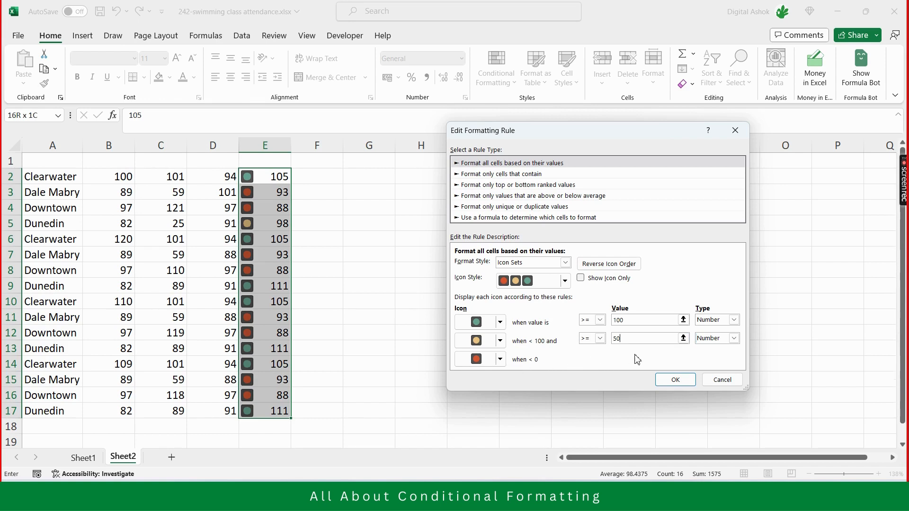
click(673, 379)
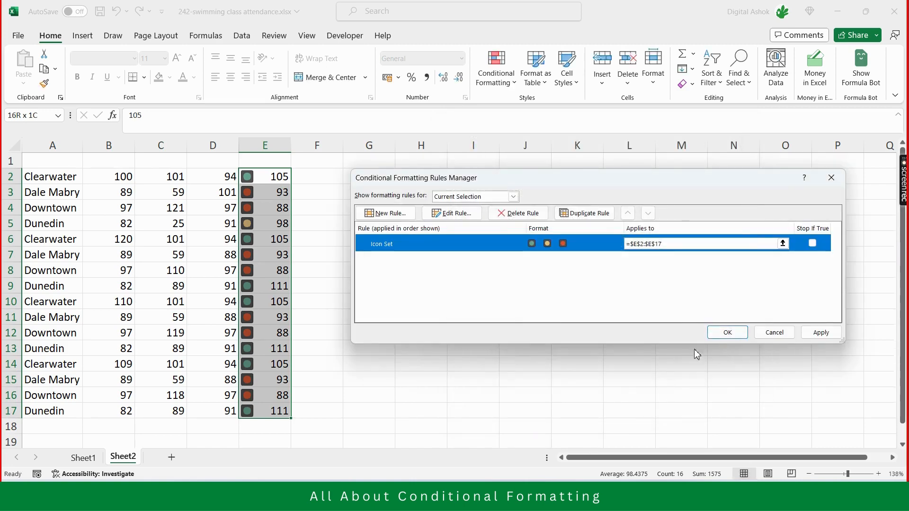
click(827, 334)
click(727, 333)
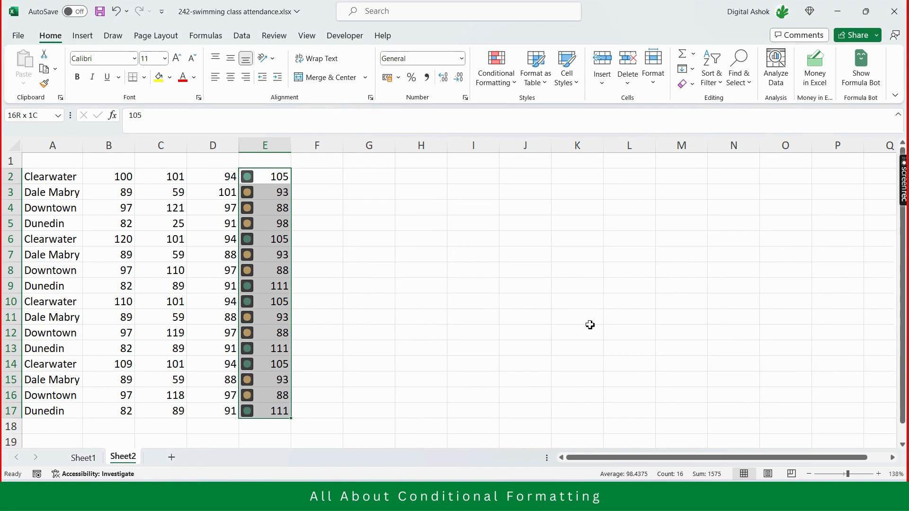
- Compare the traffic light icons with the values in cells E6 to E9
click(441, 306)
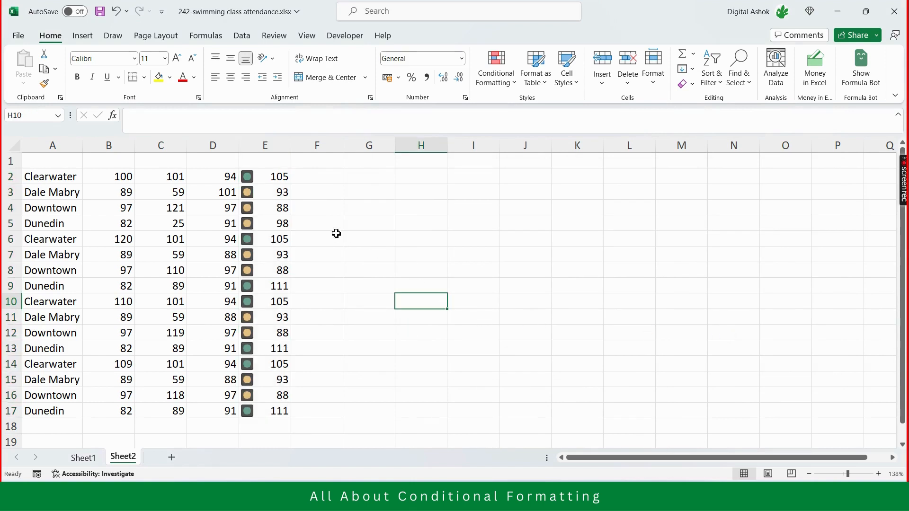
click(268, 241)
key(Down)
key(Down)
key(Down)
key(Down)
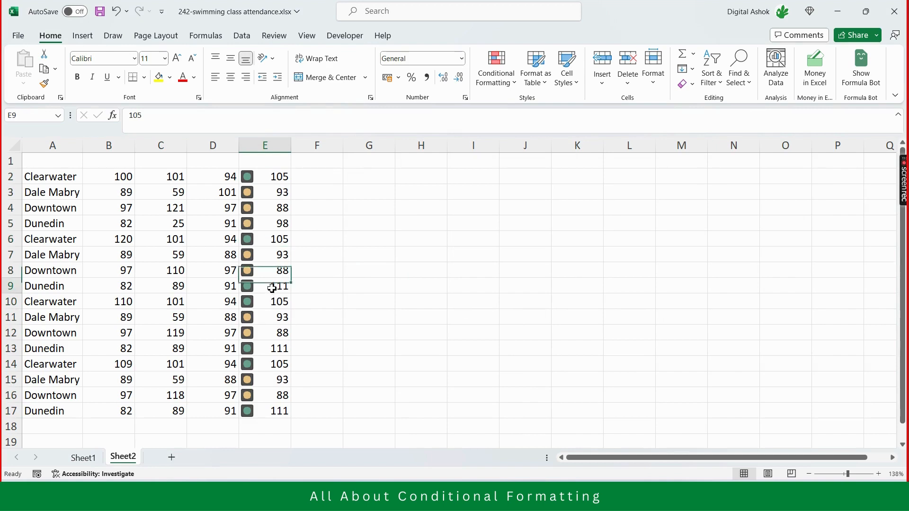
click(266, 257)
click(269, 269)
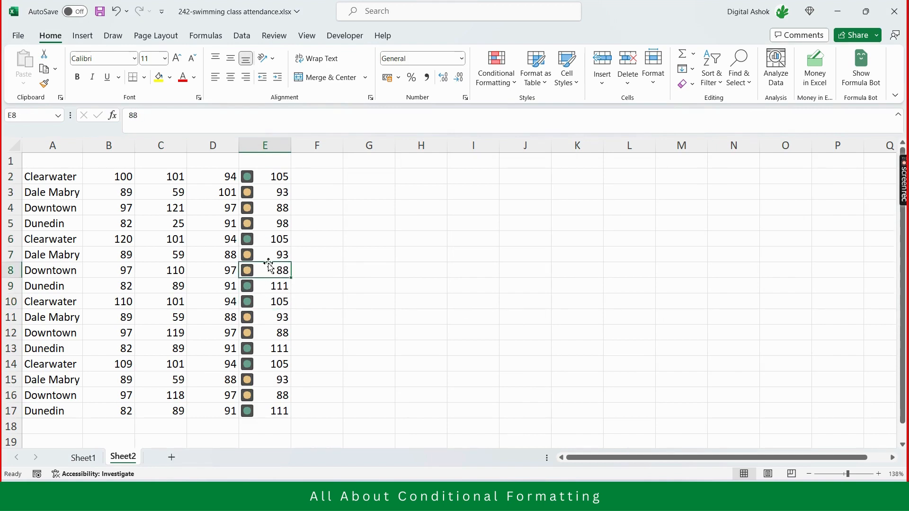
- Change the attendance value in cell E7 to 45 to test the red light threshold
click(266, 256)
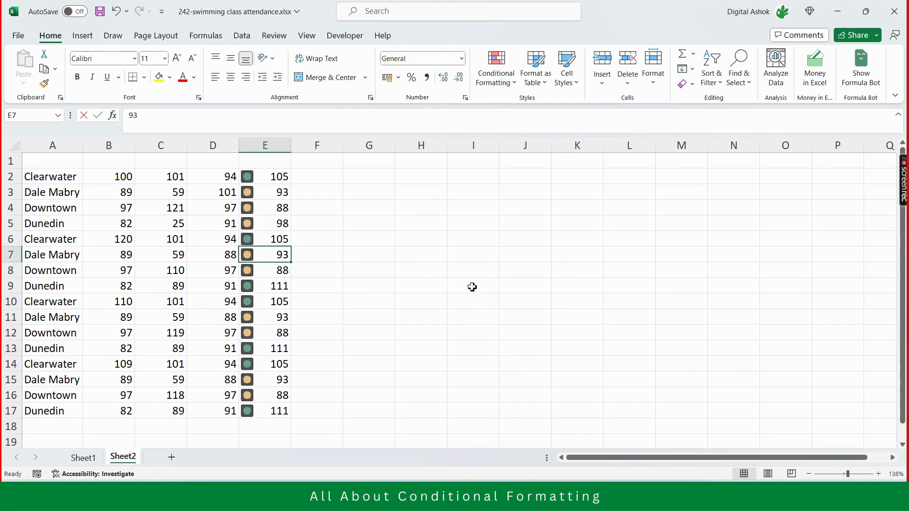
text(45)
key(Return)
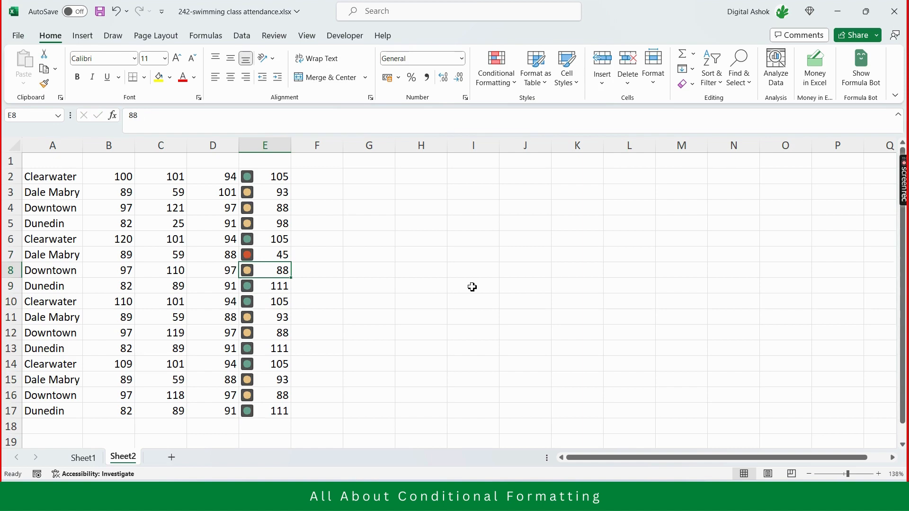
click(351, 283)
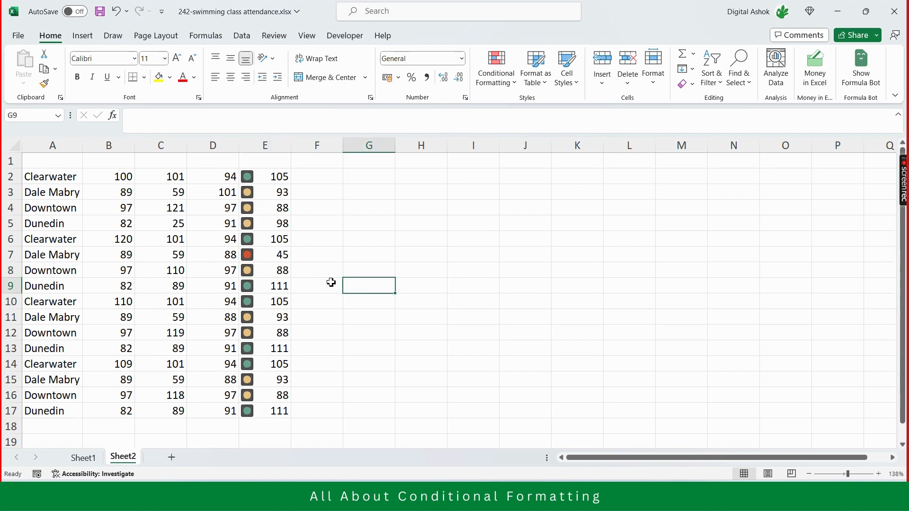
drag(264, 178, 276, 407)
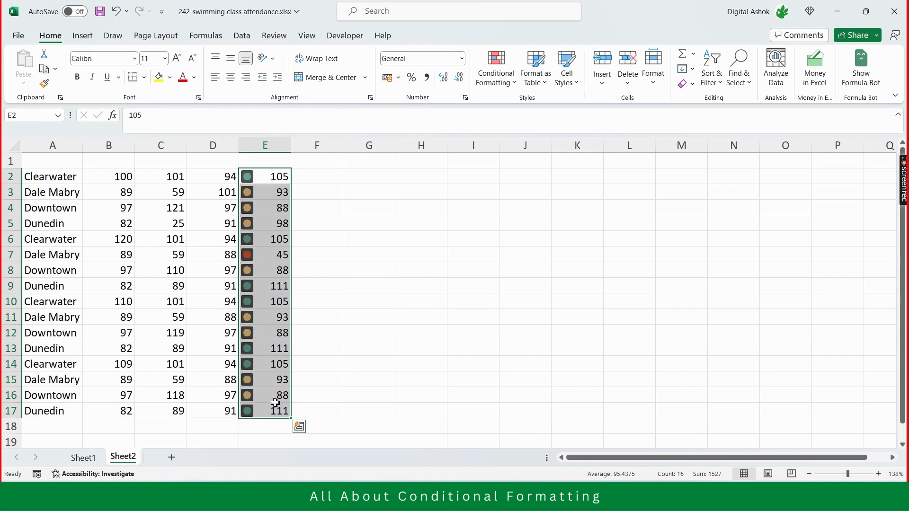
click(398, 307)
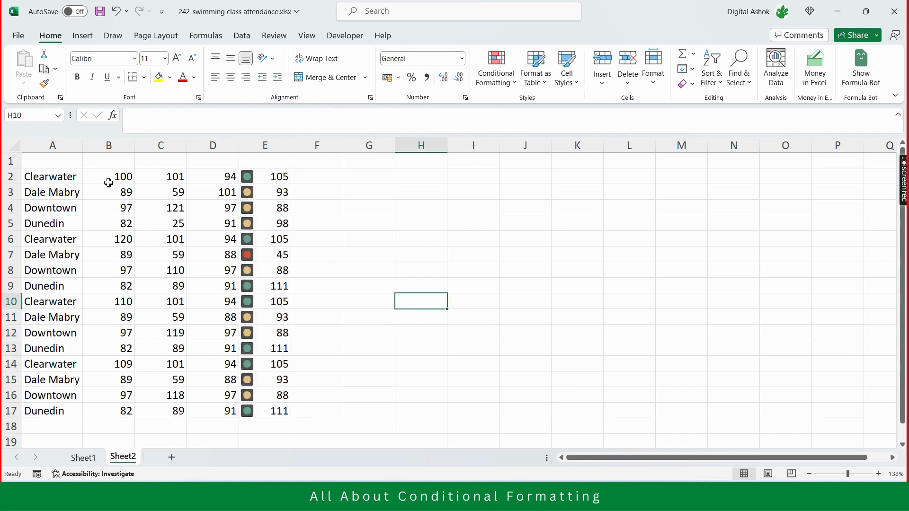
- Apply the uncircled check mark, exclamation mark and cross icon set to cells B2:B17
drag(108, 179, 112, 410)
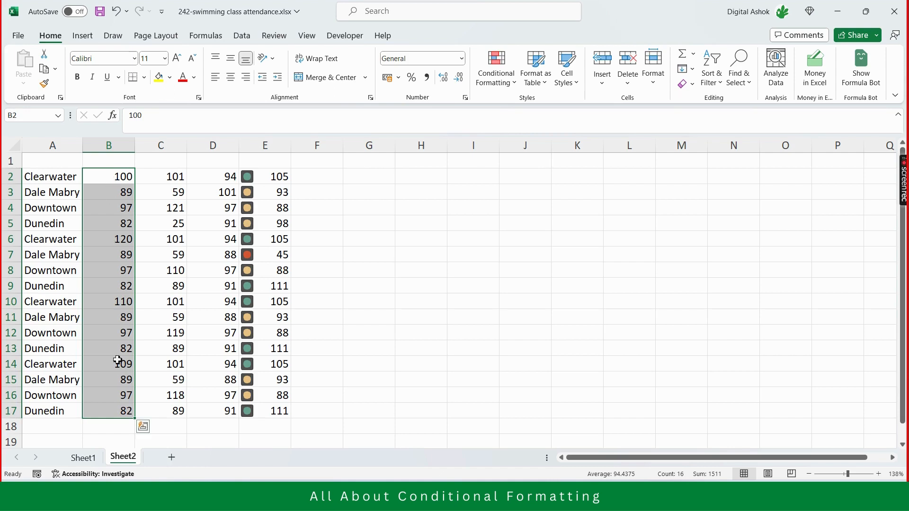
click(507, 87)
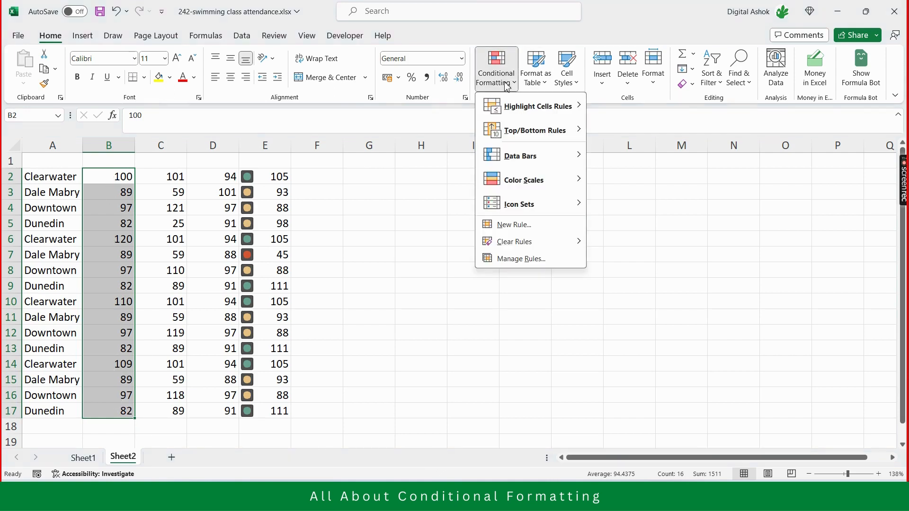
mouse_move(534, 209)
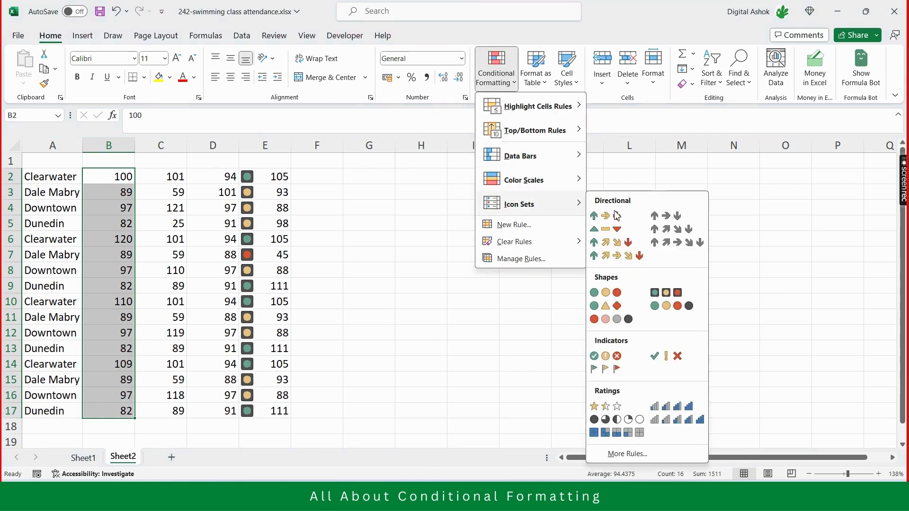
click(667, 358)
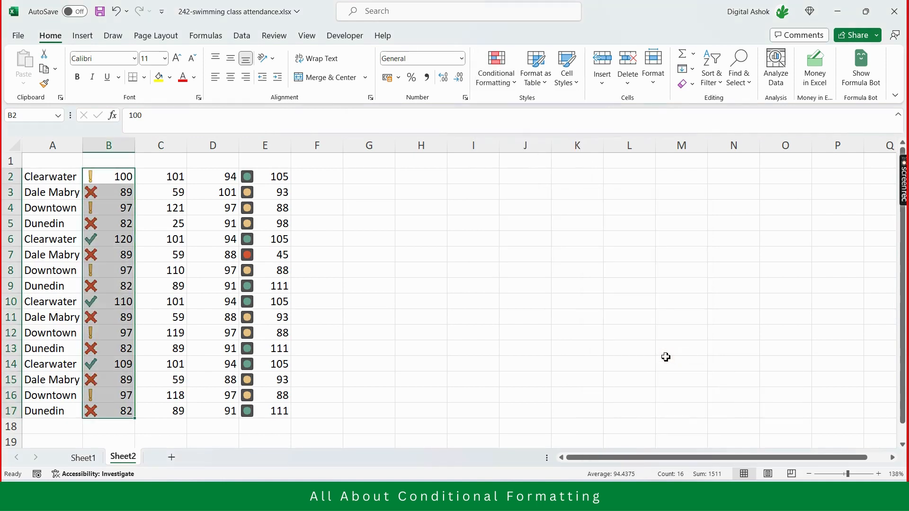
- Edit the icon set rule on B2:B17 so the green check mark applies to a Number value of at least 90
click(497, 82)
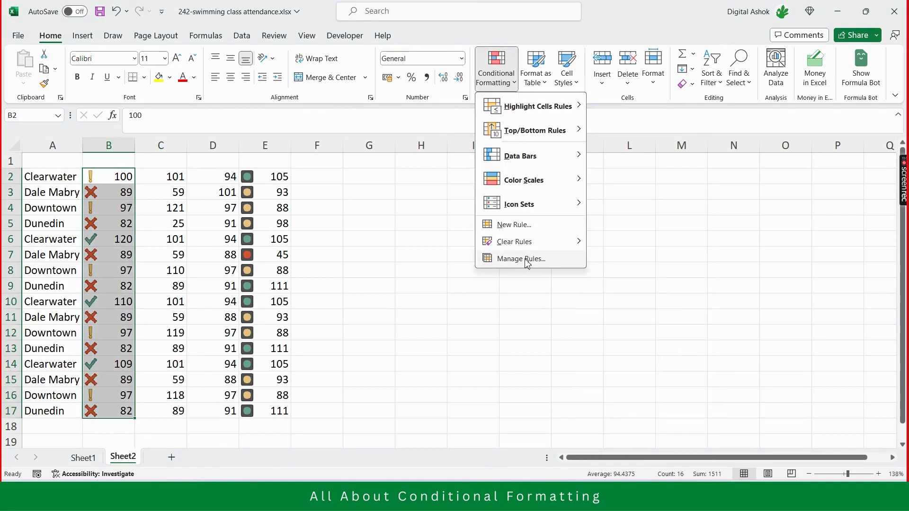
click(526, 259)
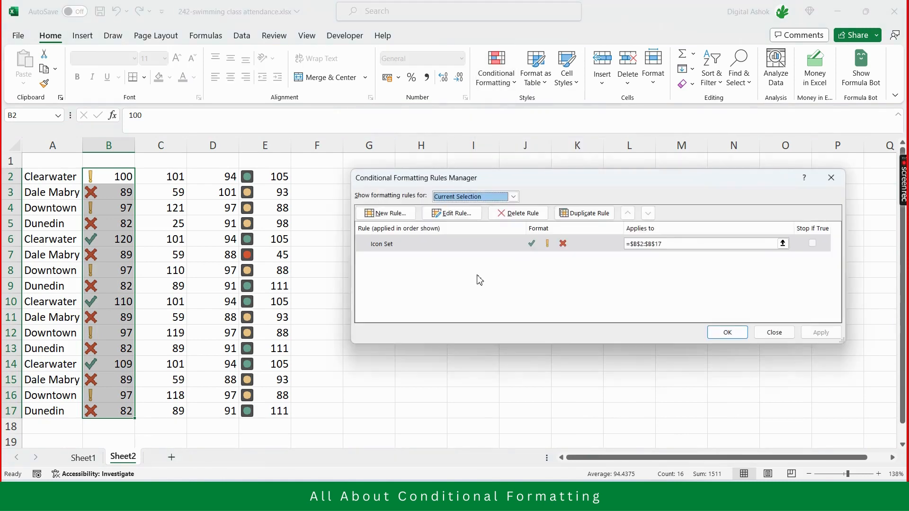
double_click(449, 246)
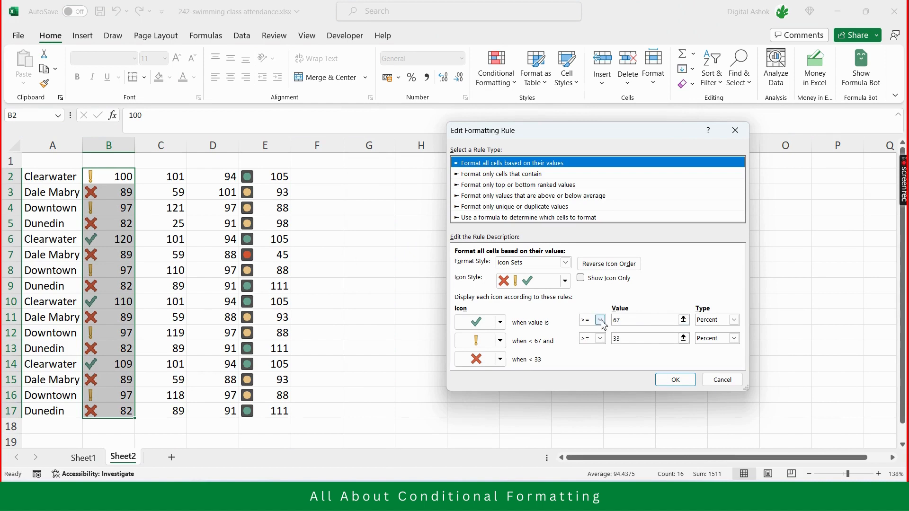
click(734, 320)
click(717, 330)
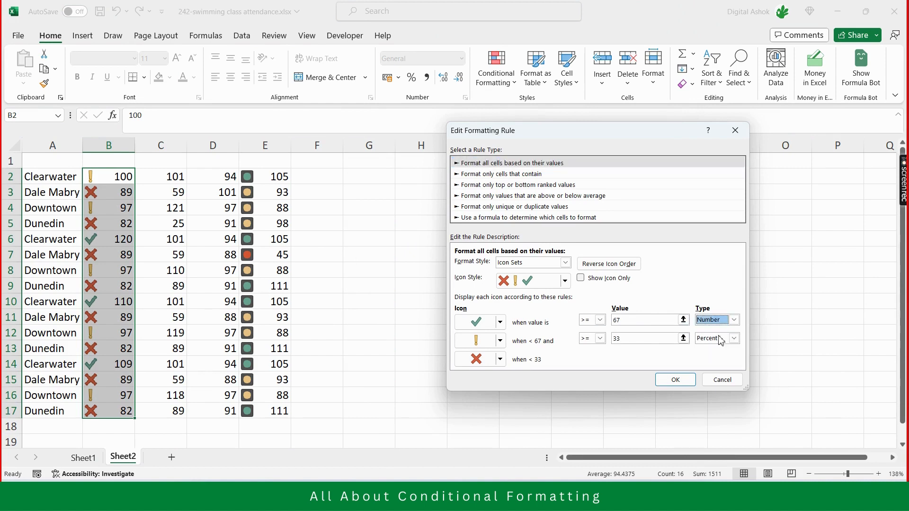
click(634, 321)
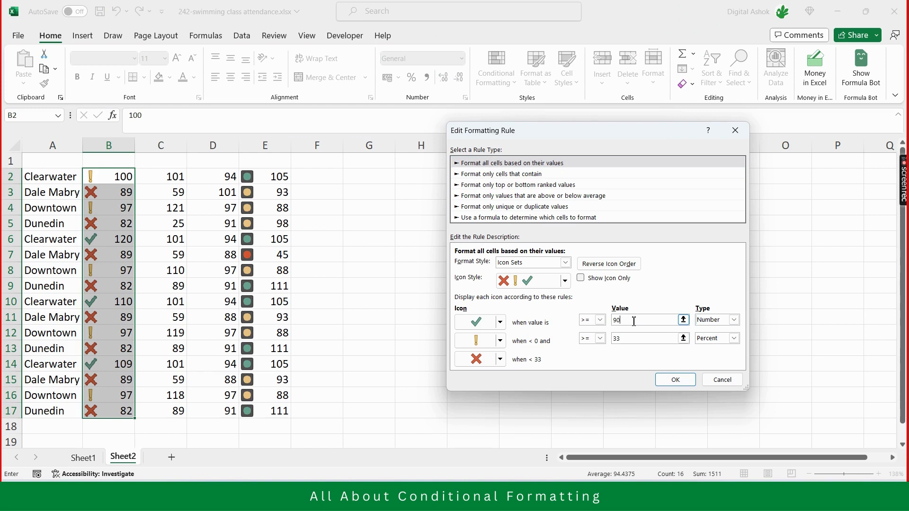
- Set the exclamation mark and cross to No Cell Icon in the B2:B17 rule and apply the changes
click(500, 341)
click(502, 359)
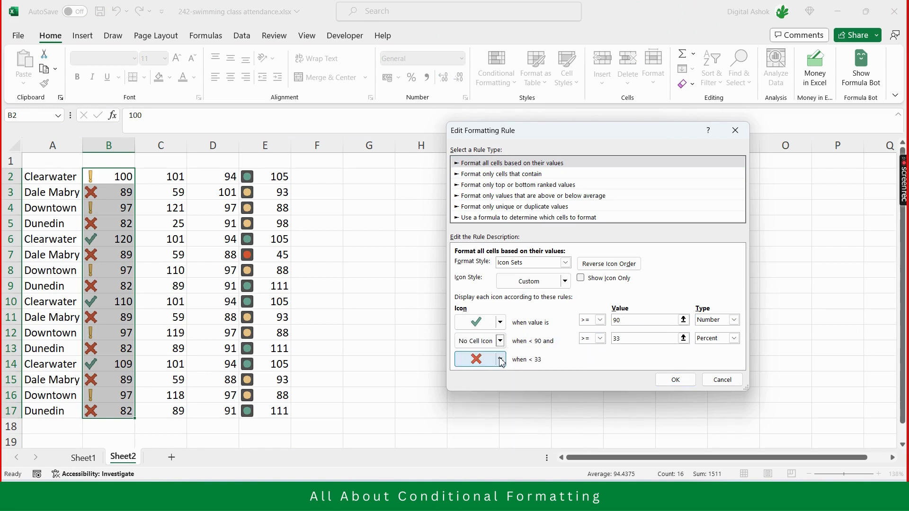
click(501, 360)
click(487, 379)
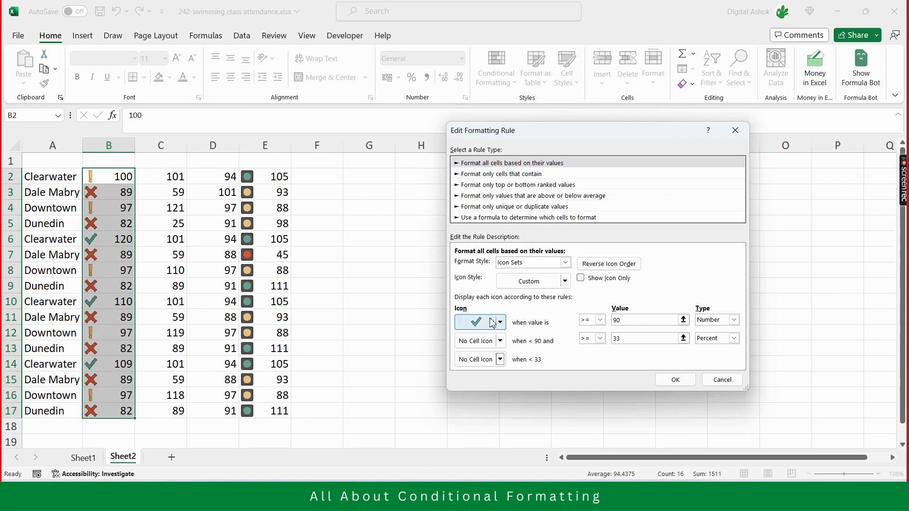
click(676, 379)
click(815, 335)
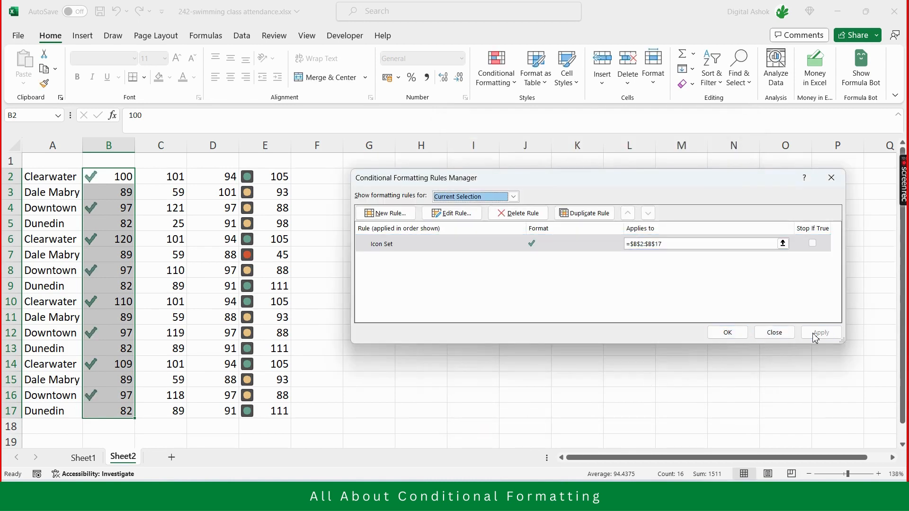
click(734, 336)
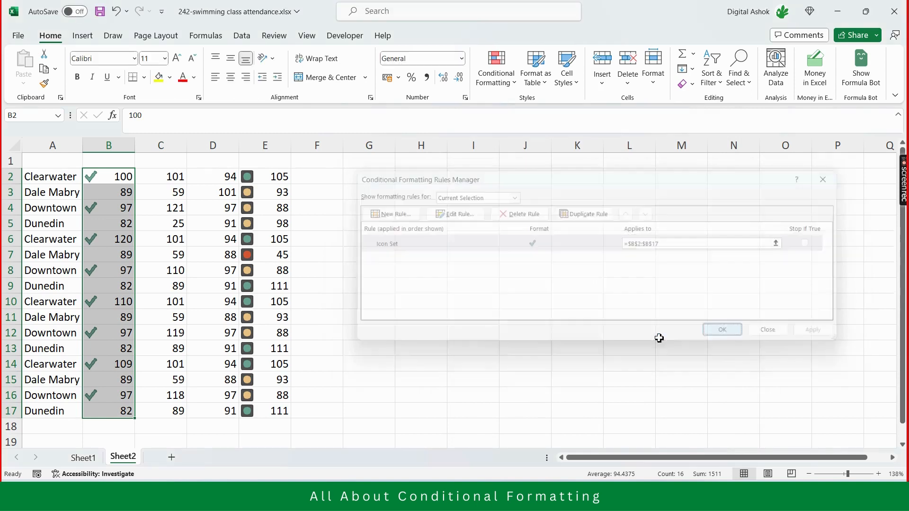
click(488, 321)
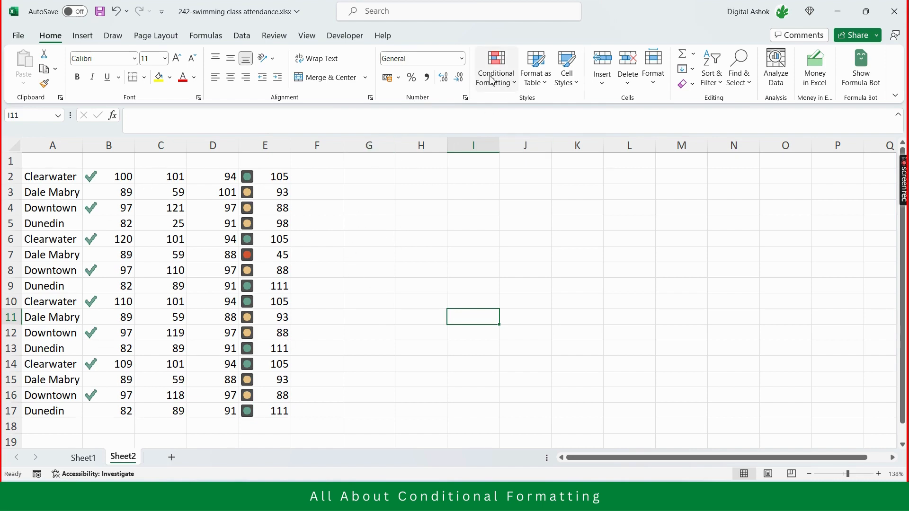
- Review the conditional formatting options, including highlight cells rules, data bars, color scales, icon sets, and clearing and managing rules
click(508, 89)
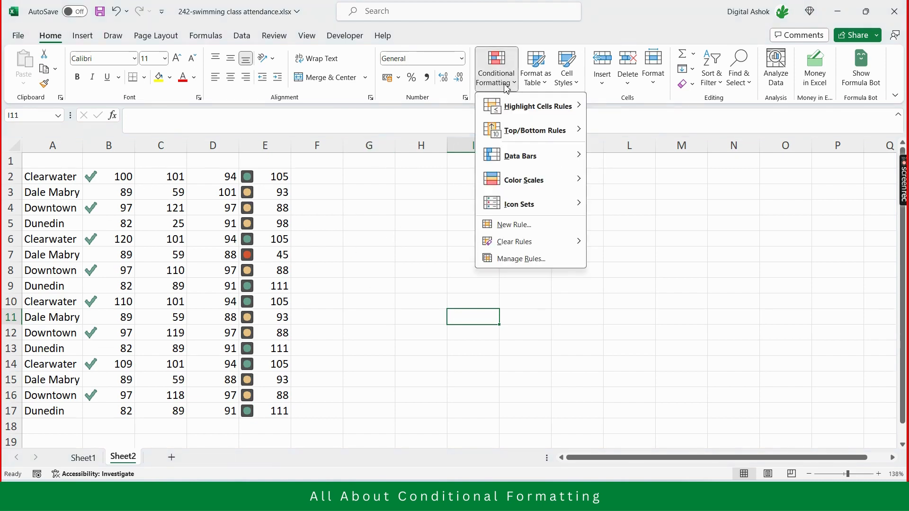
click(375, 250)
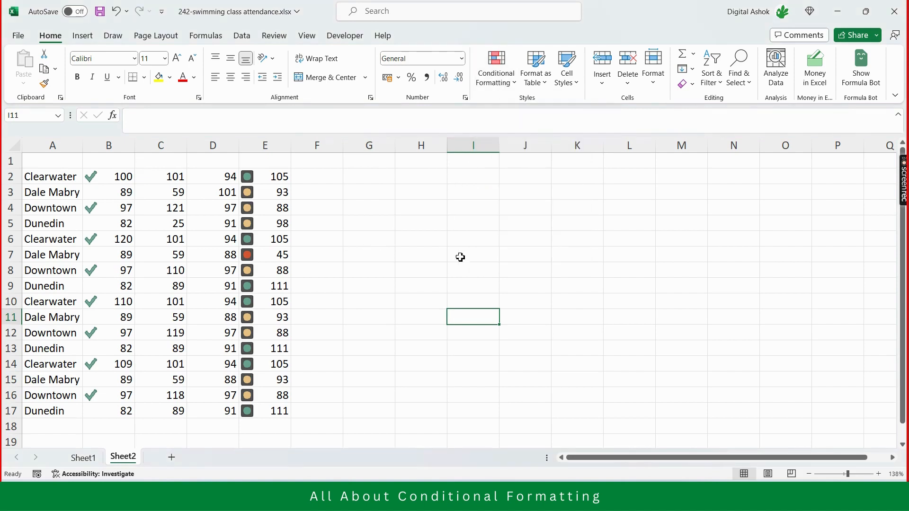
click(498, 86)
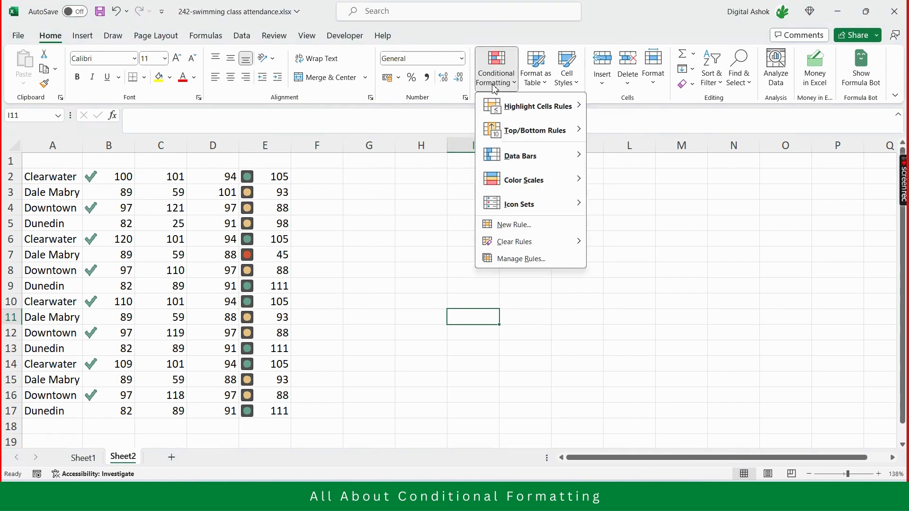
mouse_move(495, 106)
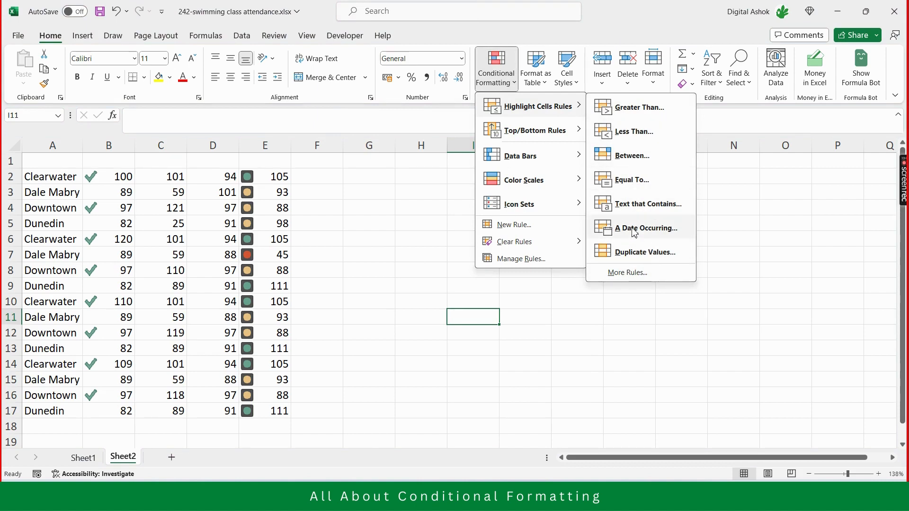
mouse_move(575, 136)
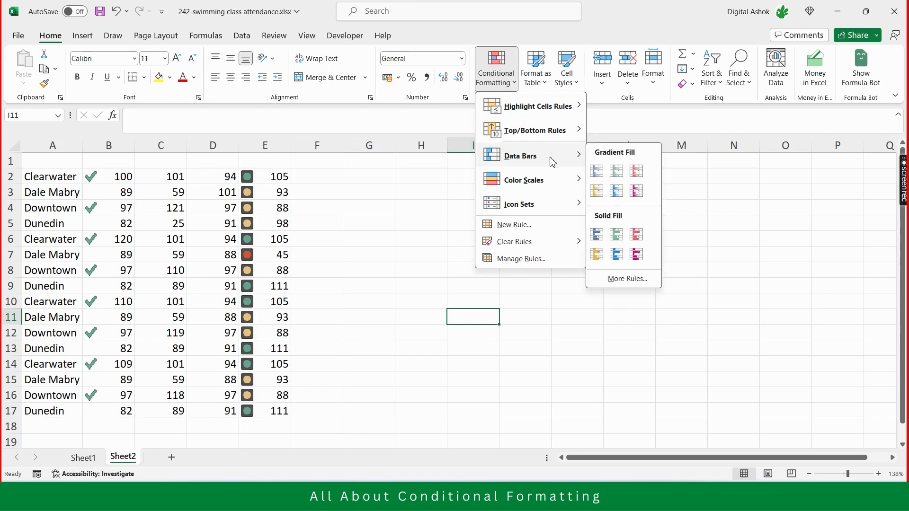
mouse_move(544, 162)
mouse_move(544, 185)
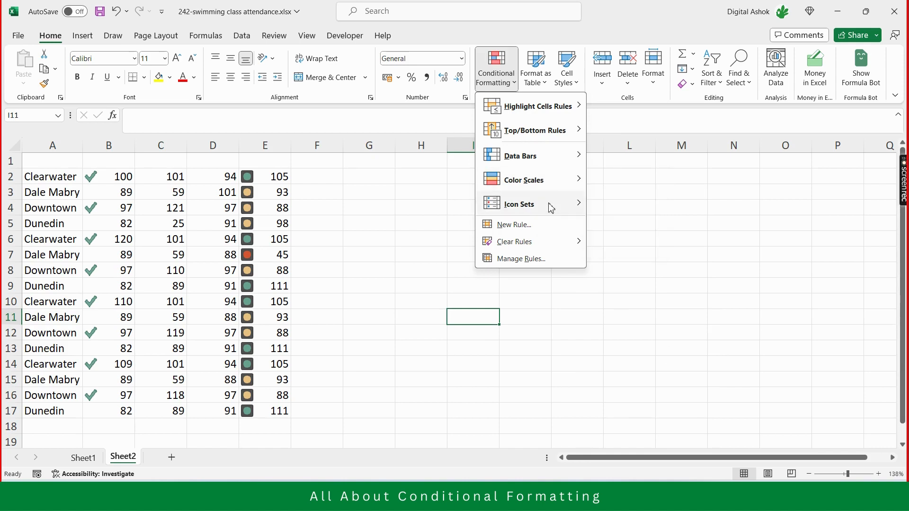
mouse_move(551, 208)
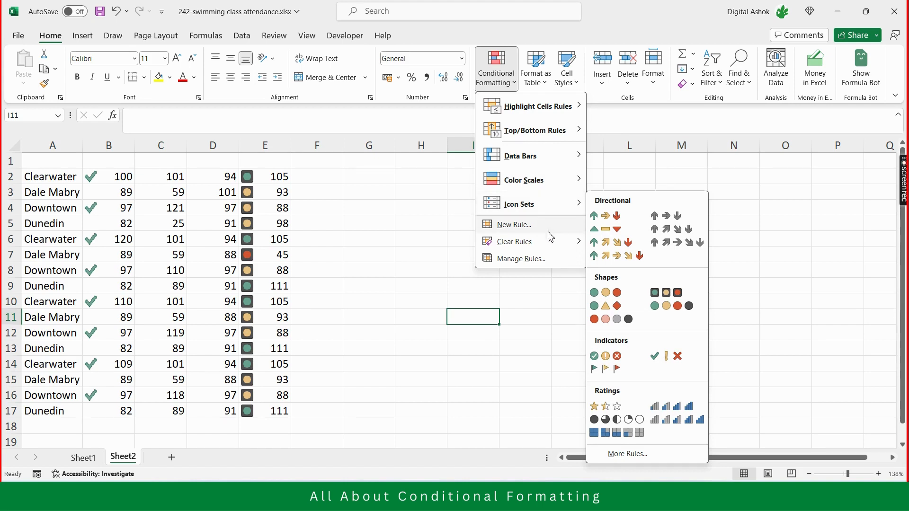
mouse_move(543, 242)
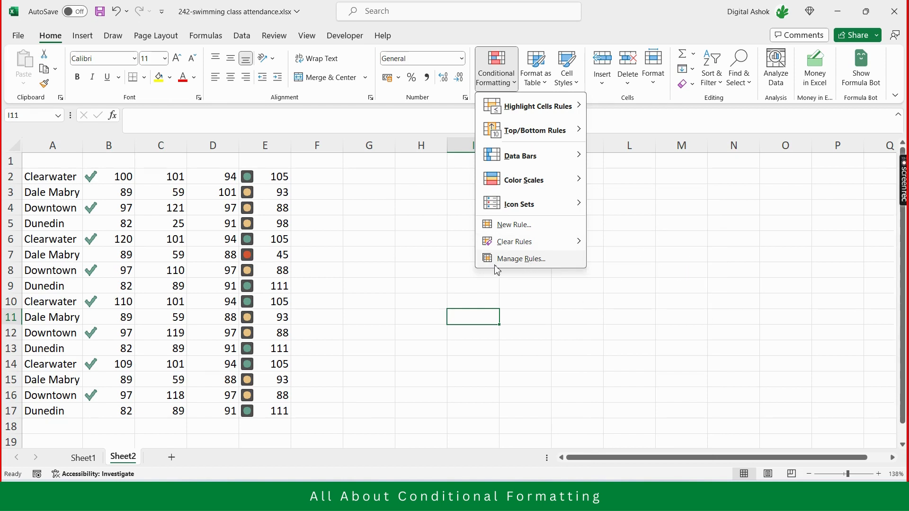
click(381, 233)
- Apply the circled check mark, exclamation mark and cross icon set to cells C2:C17
drag(163, 182, 162, 406)
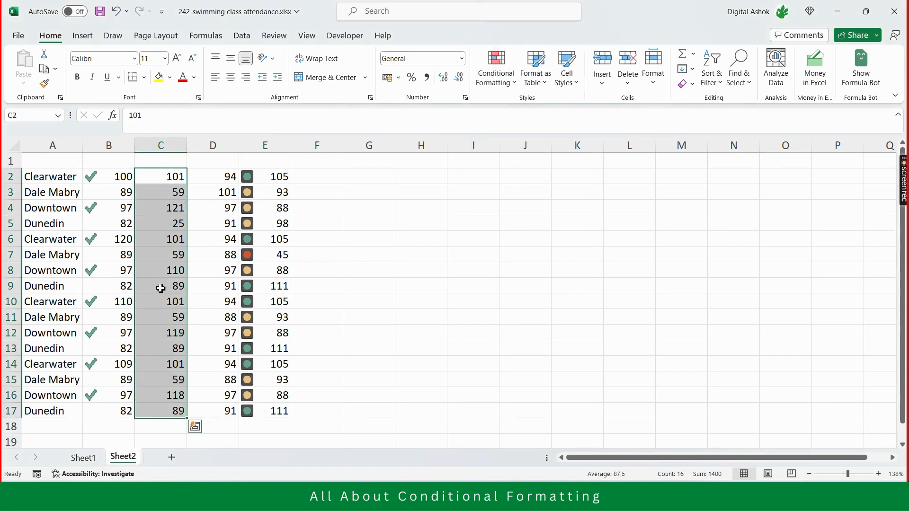
click(507, 82)
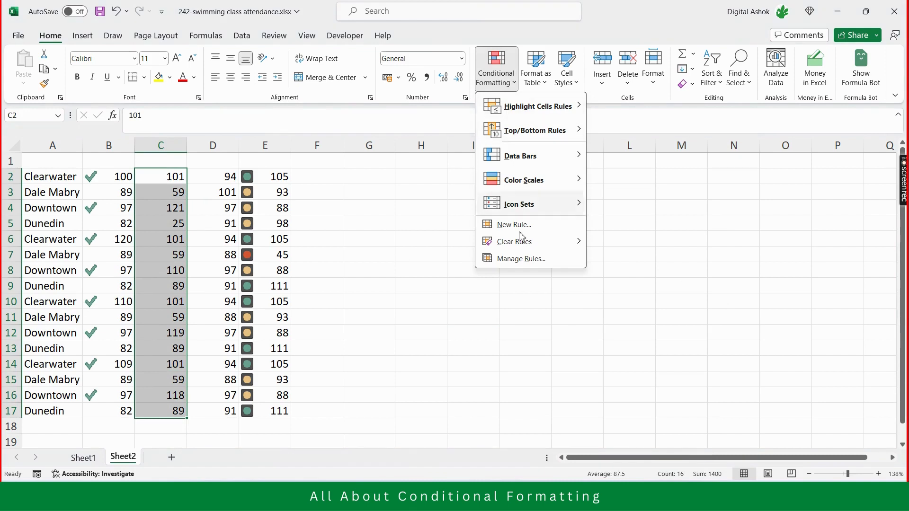
mouse_move(528, 207)
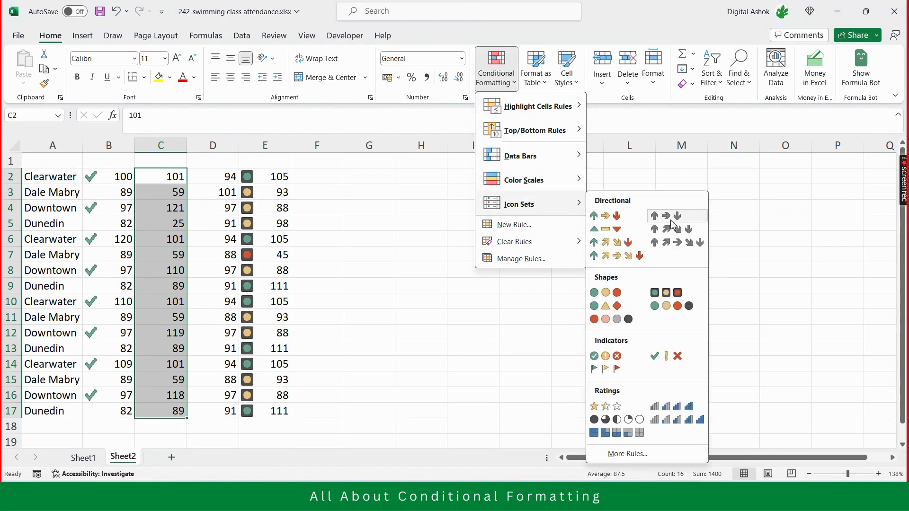
click(617, 359)
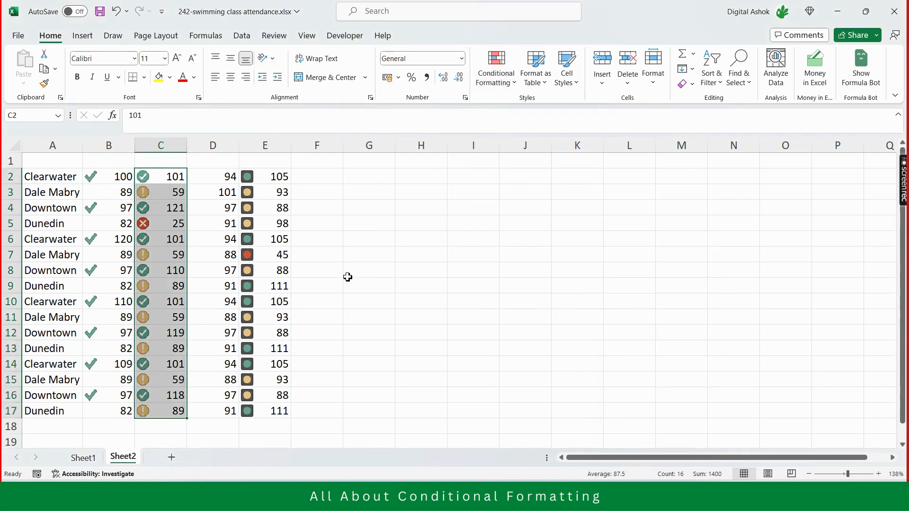
- Edit the icon set rule on C2:C17, replacing the circled check mark and exclamation mark with No Cell Icon
click(491, 82)
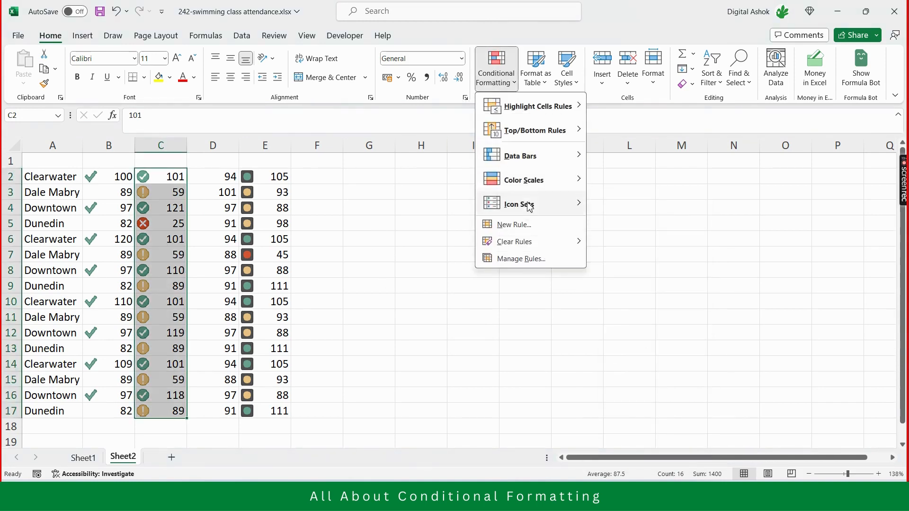
click(514, 261)
double_click(492, 249)
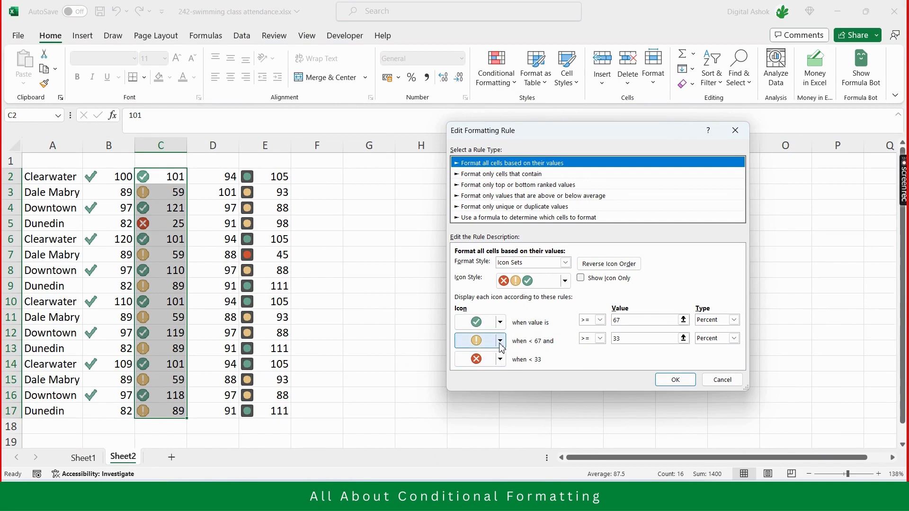
click(500, 322)
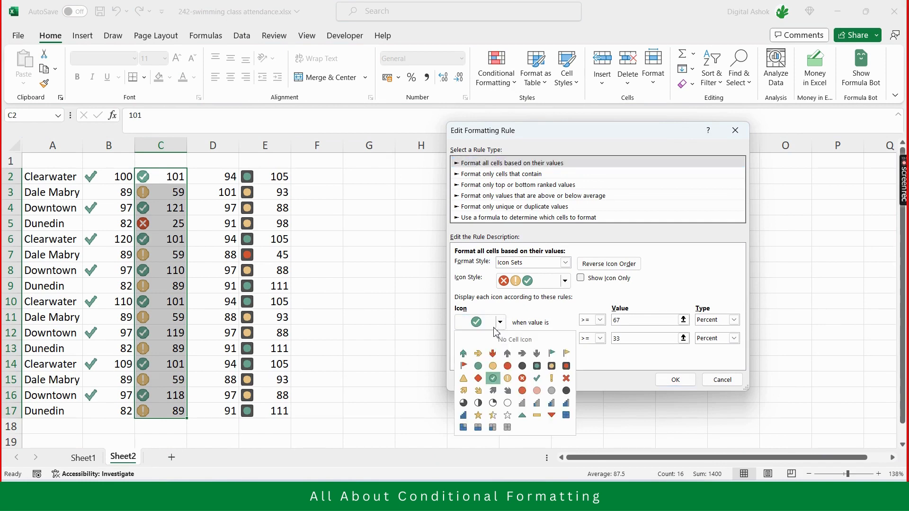
click(505, 347)
click(501, 342)
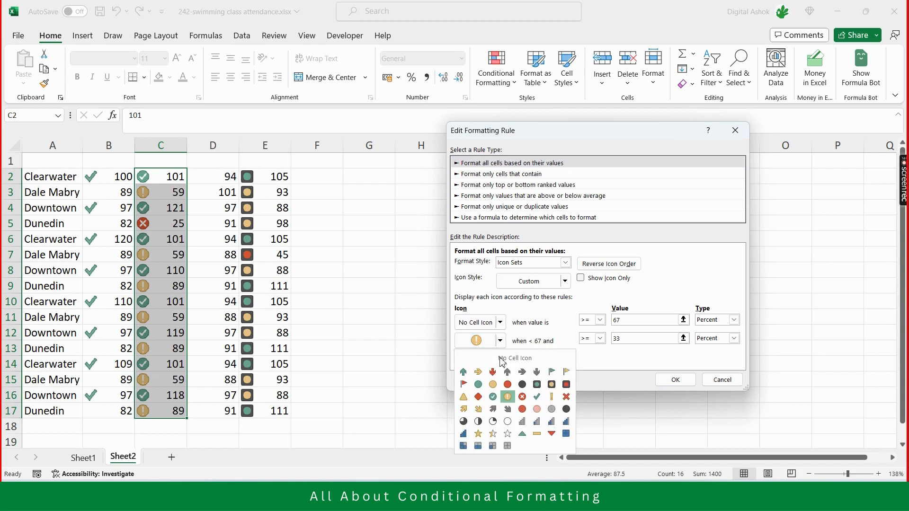
click(504, 358)
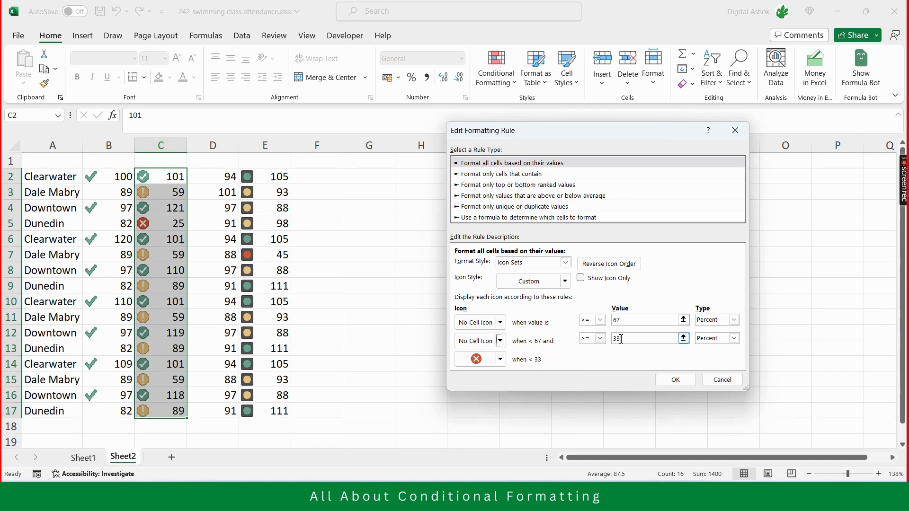
- Set the type of the lower threshold above the red cross to Number and apply the edited C2:C17 rule
click(630, 339)
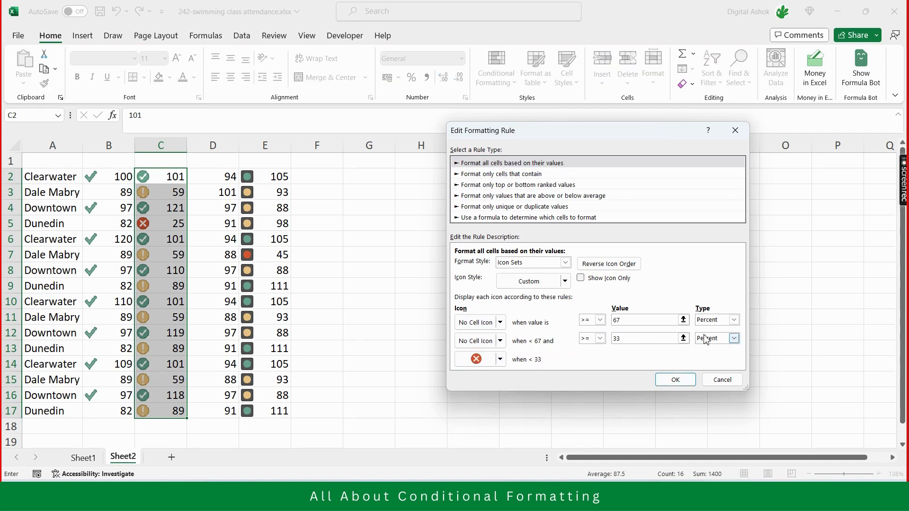
click(734, 338)
click(726, 350)
click(675, 380)
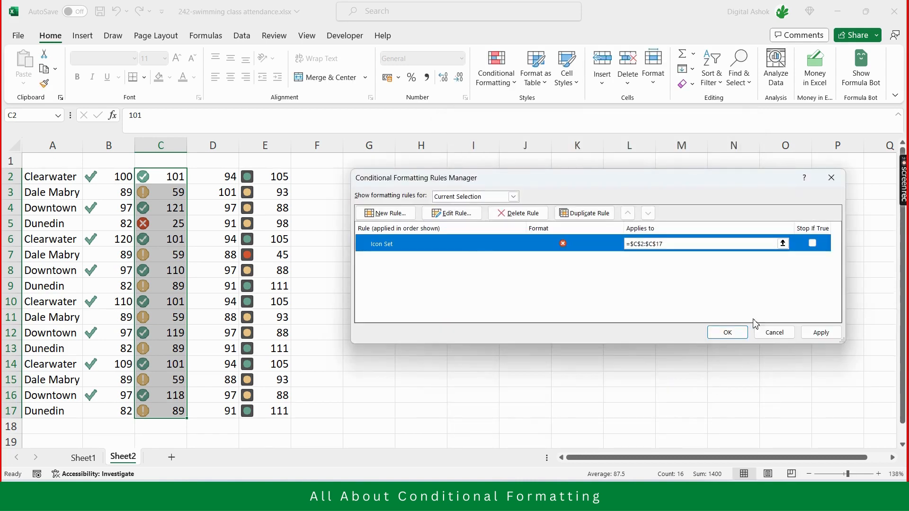
click(820, 336)
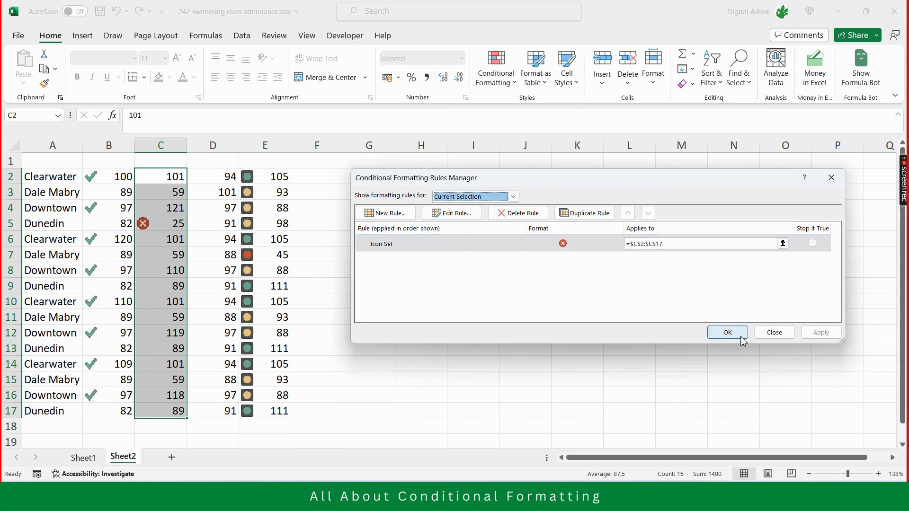
click(726, 333)
click(424, 305)
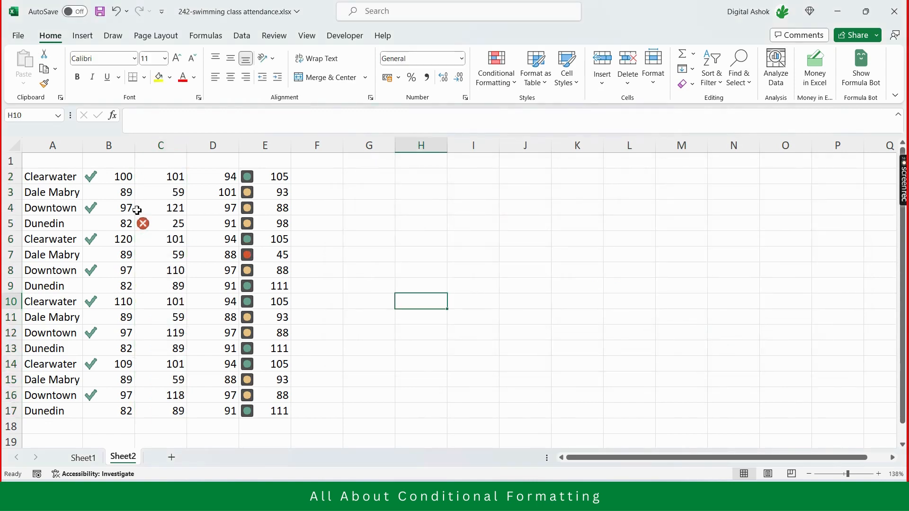
- Compare the values in cells C4 to C8 with the icons displayed beside them
click(155, 220)
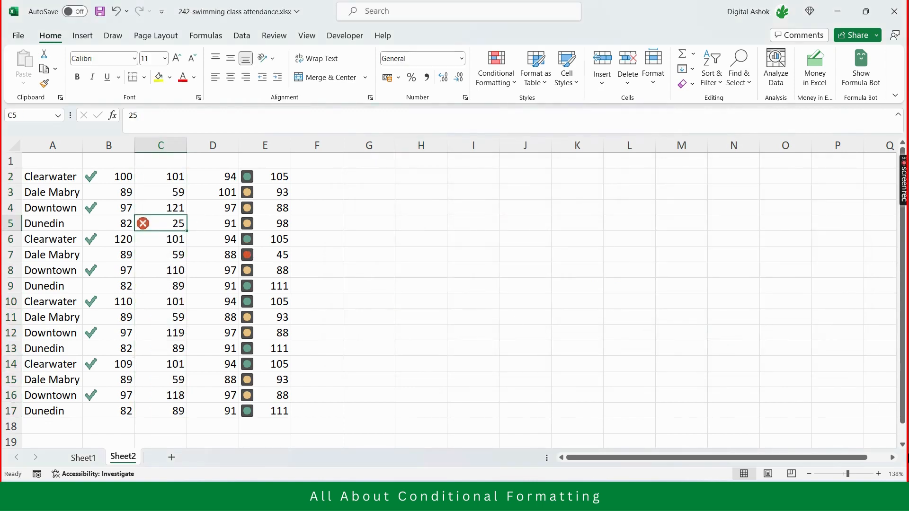
key(Down)
key(Down)
key(Down)
key(Up)
key(Up)
key(Up)
key(Up)
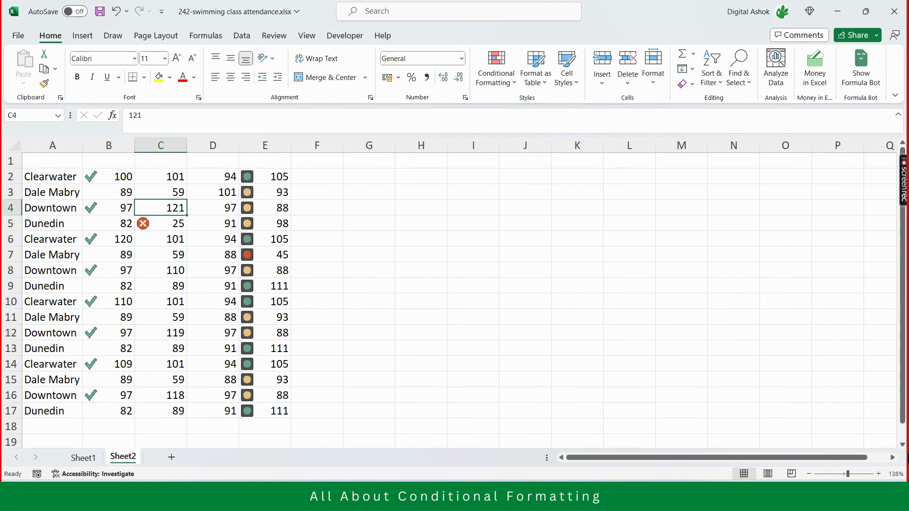
key(Down)
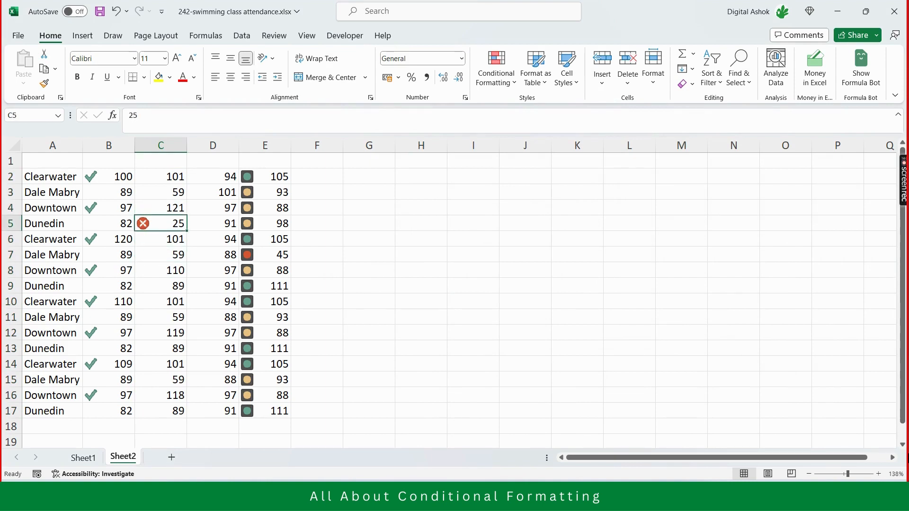
key(Down)
key(Down)
key(Down)
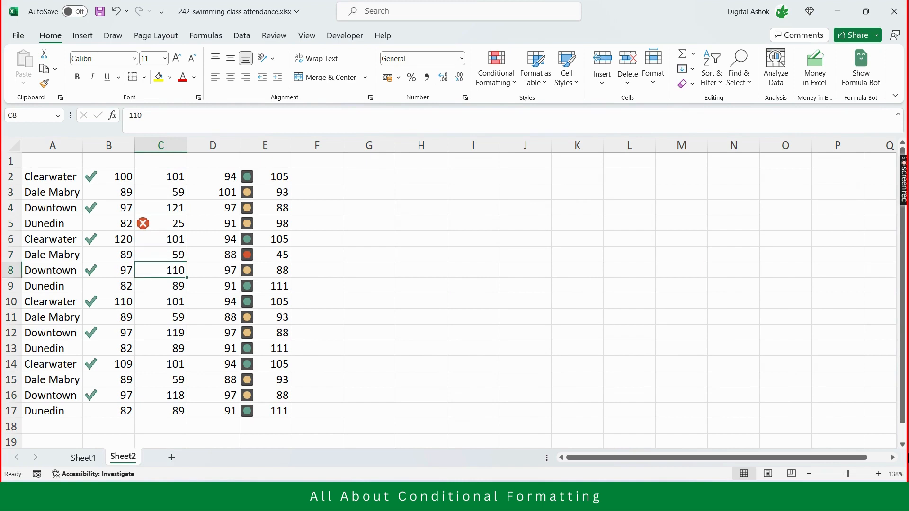
- Enter 45 in cell C8 and 16 in cell C13 to test the red cross icon rule
text(45)
key(Return)
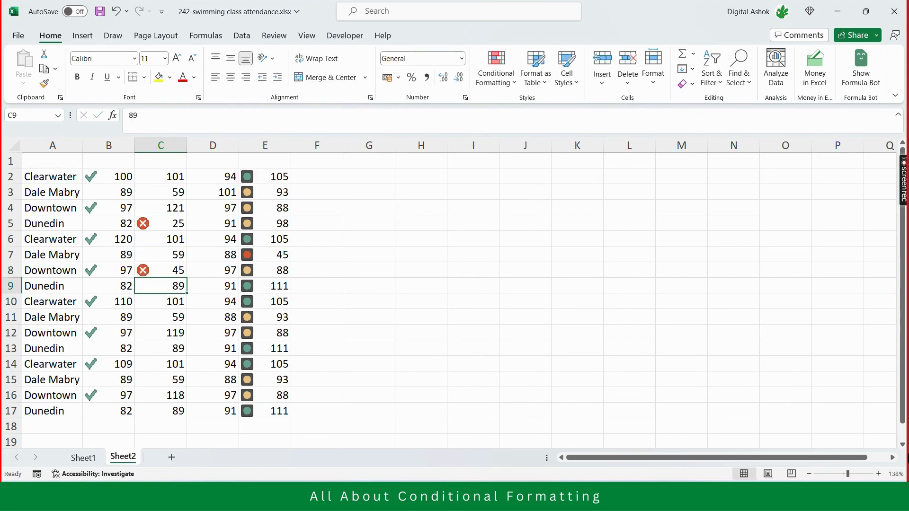
key(Down)
key(Down)
key(Down)
key(Down)
key(Down)
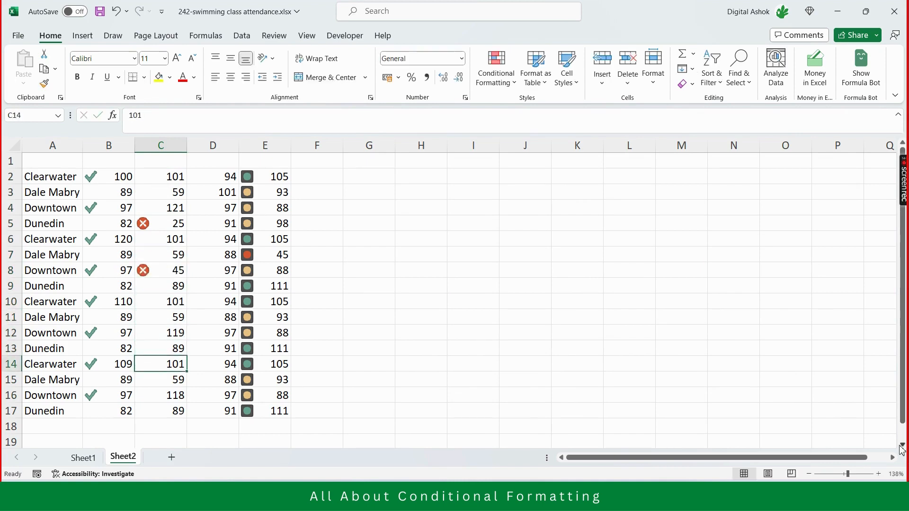
key(Up)
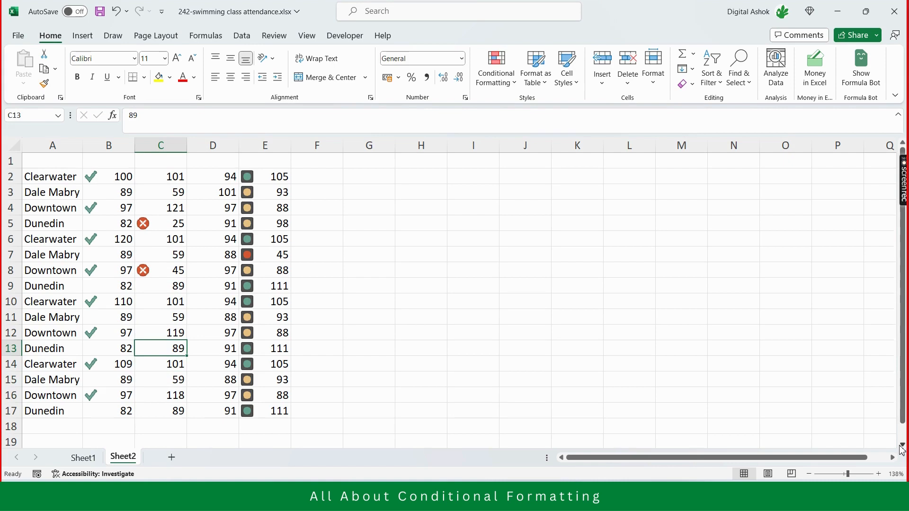
text(16)
key(Return)
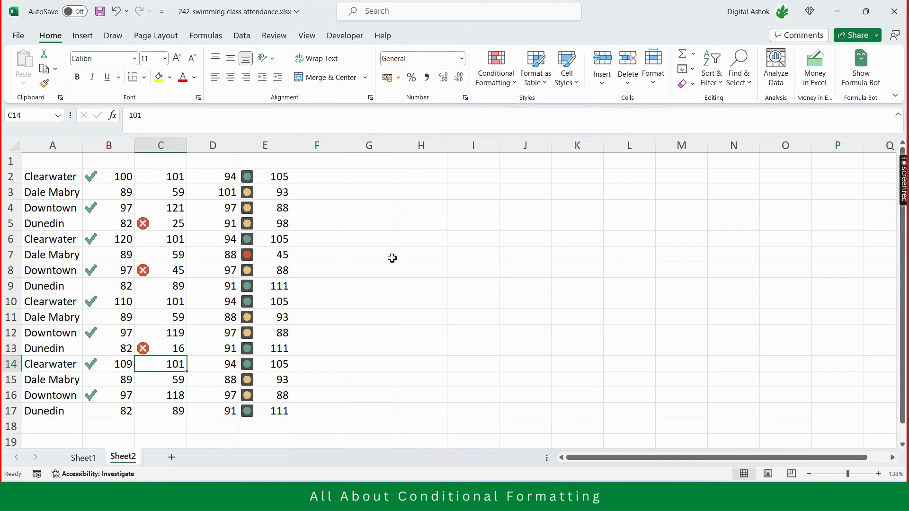
click(498, 83)
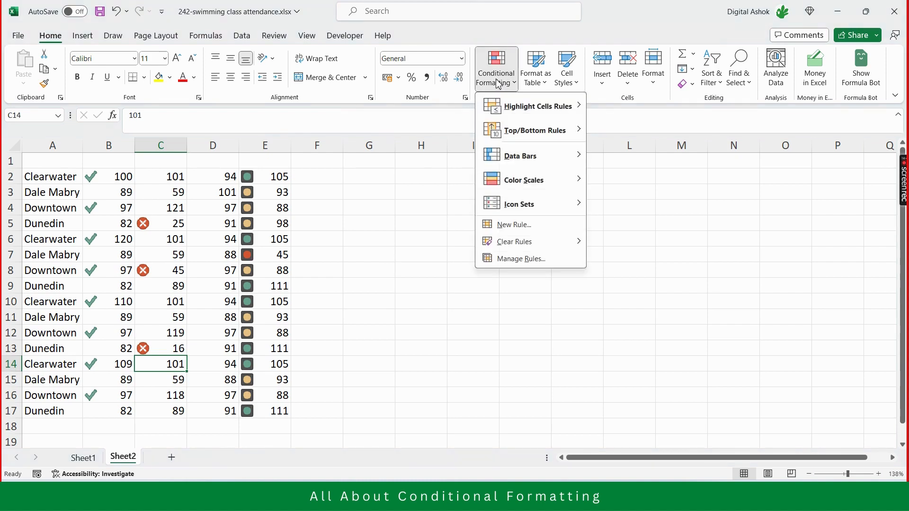
mouse_move(524, 210)
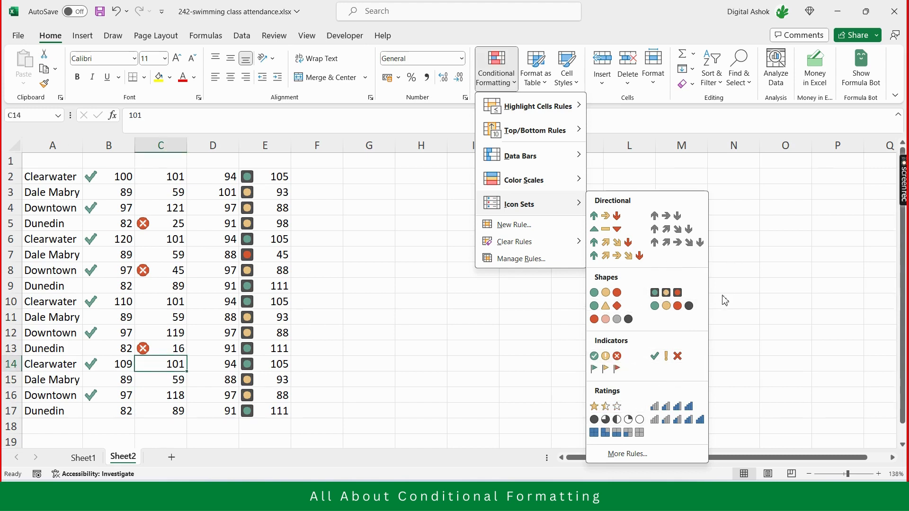
click(737, 242)
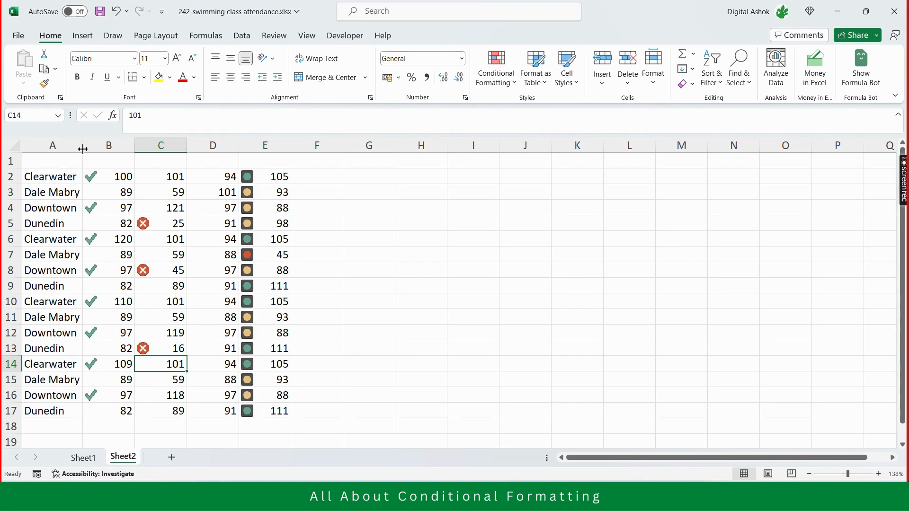
- Narrow column A until the longer location names are cut off, and check the names in A2 to A6
drag(83, 147, 77, 147)
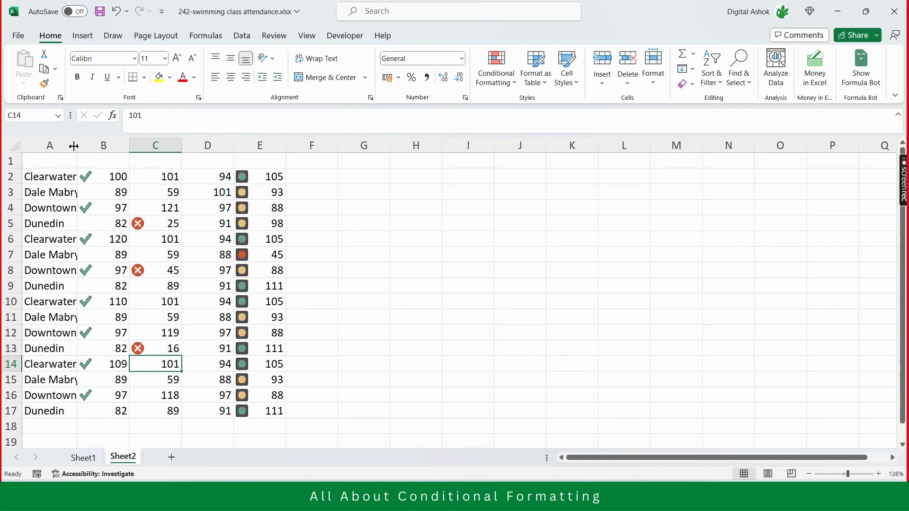
drag(77, 146, 70, 148)
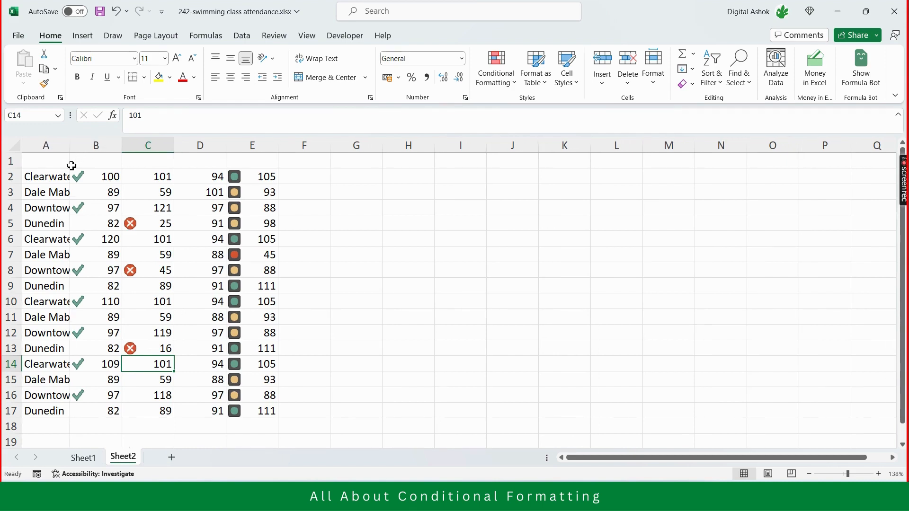
click(43, 180)
click(51, 191)
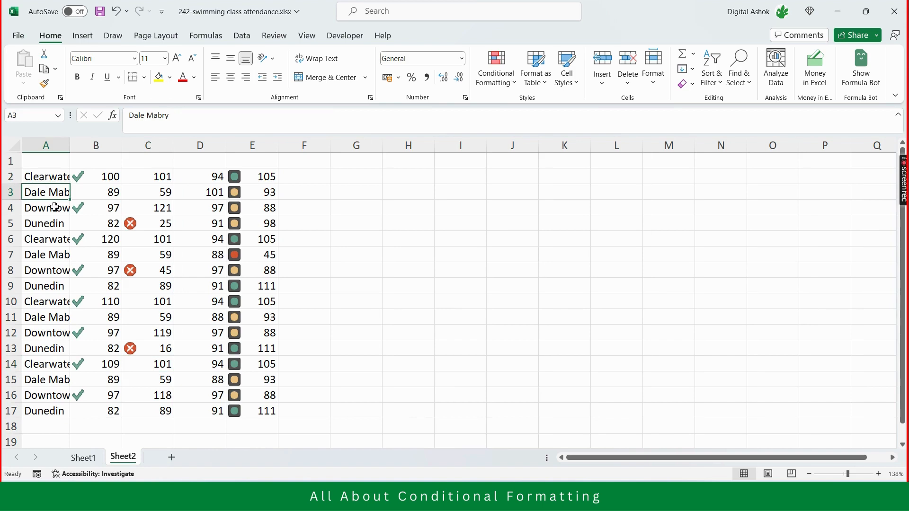
click(54, 208)
click(52, 225)
click(52, 243)
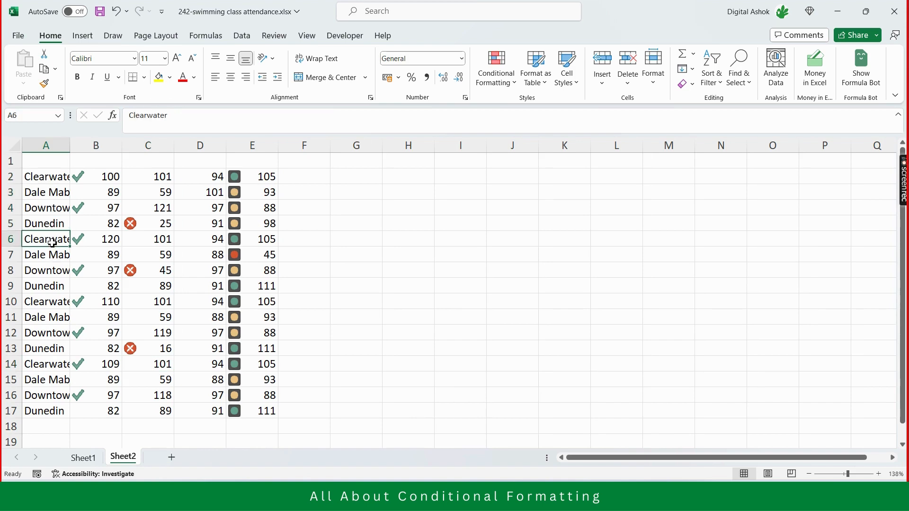
click(384, 328)
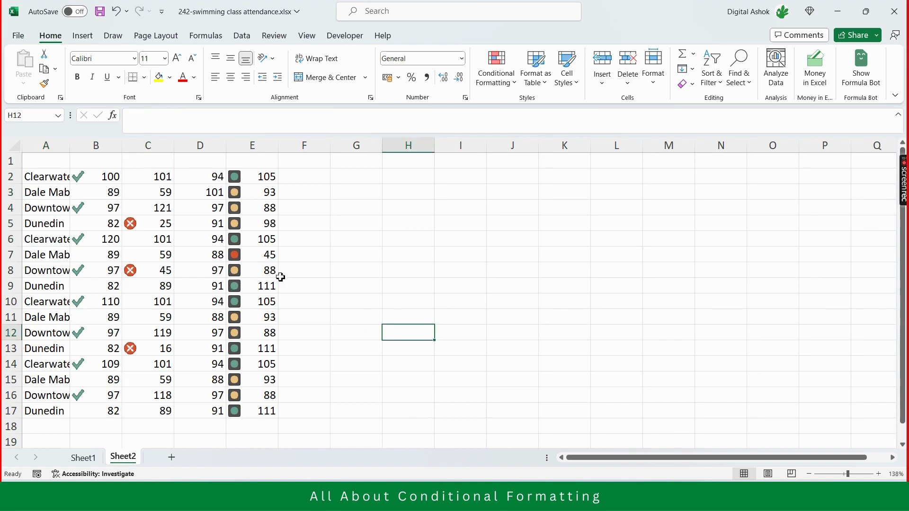
- Wrap the text of the location names in cells A2:A17 and check the wrapped cells
click(46, 146)
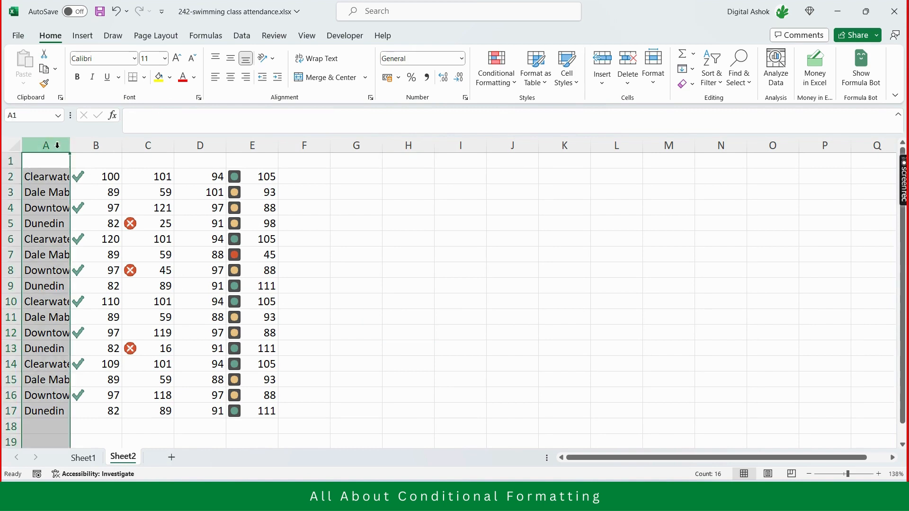
drag(61, 179, 42, 412)
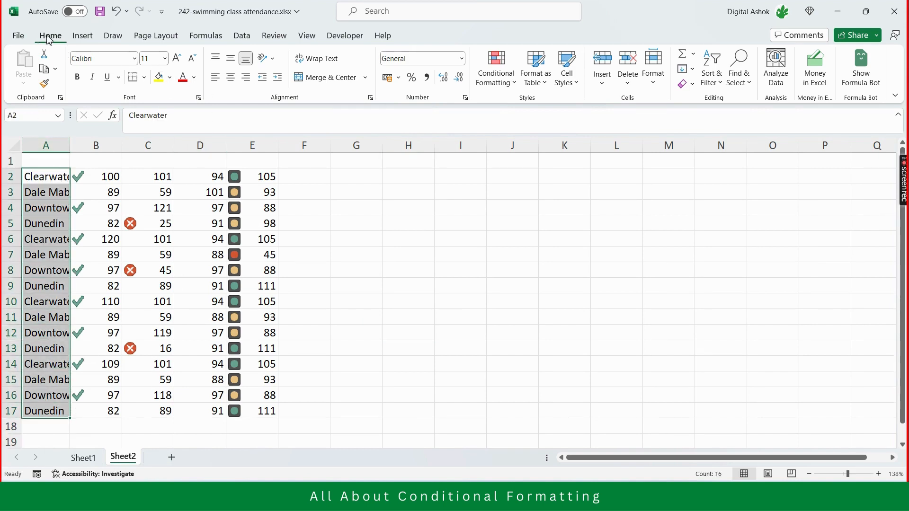
click(317, 61)
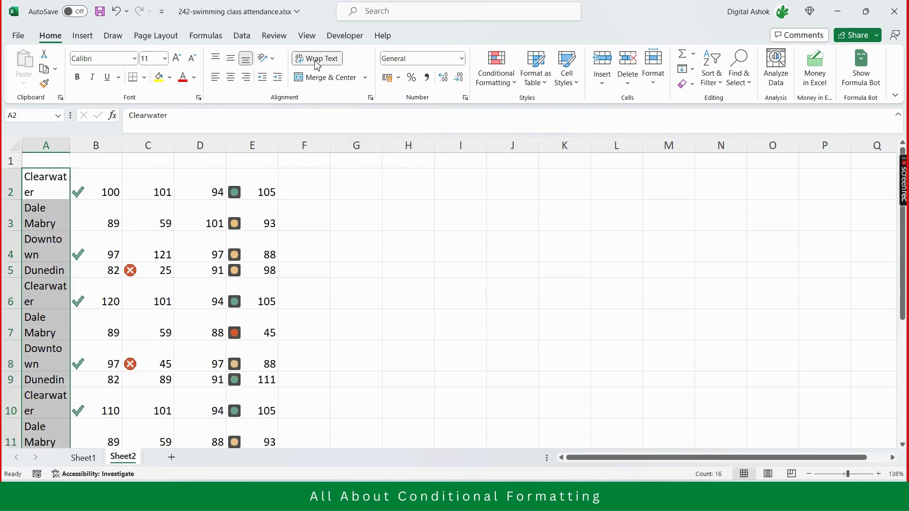
click(512, 224)
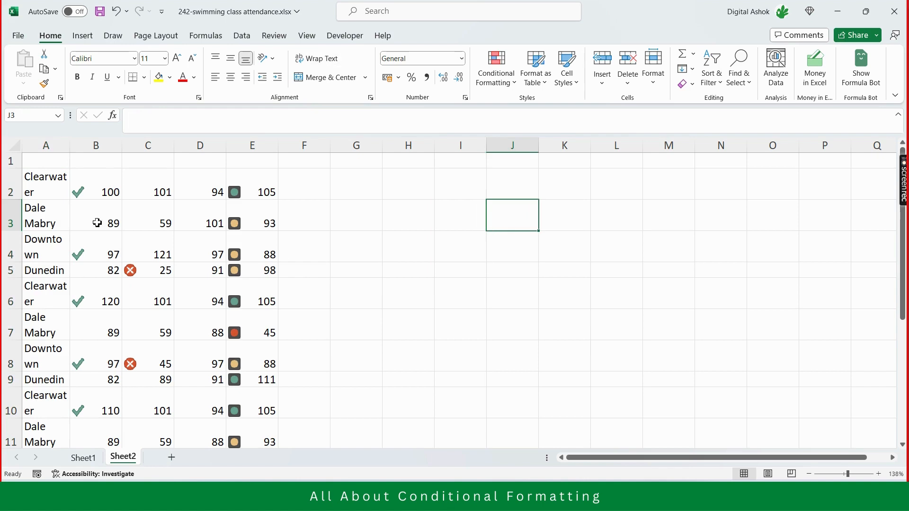
click(51, 193)
click(52, 223)
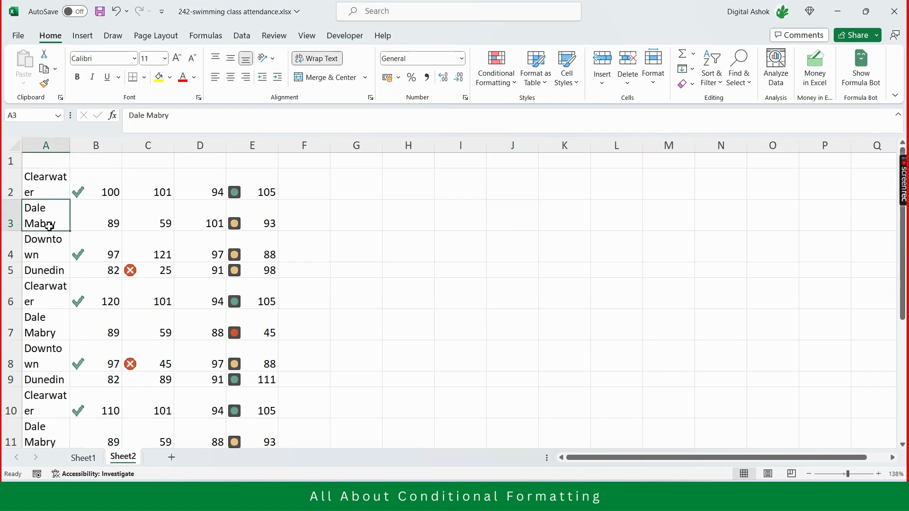
click(51, 251)
click(51, 290)
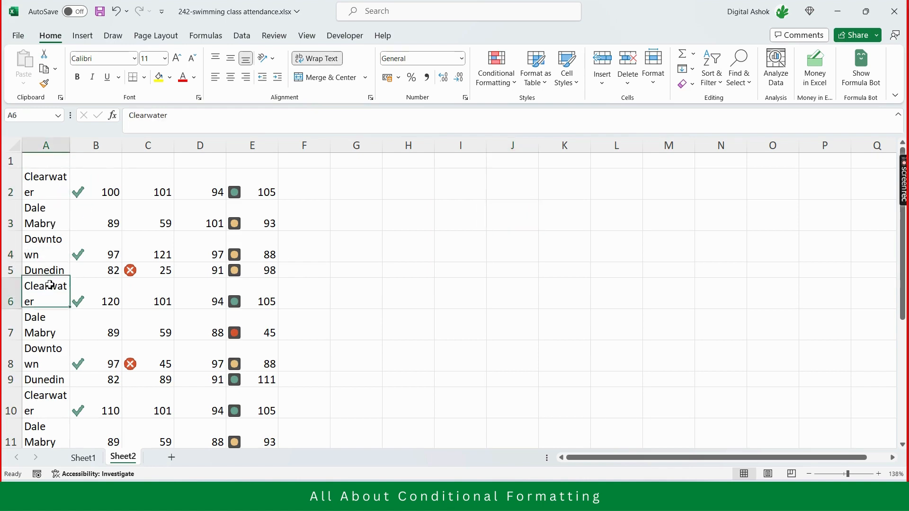
click(56, 334)
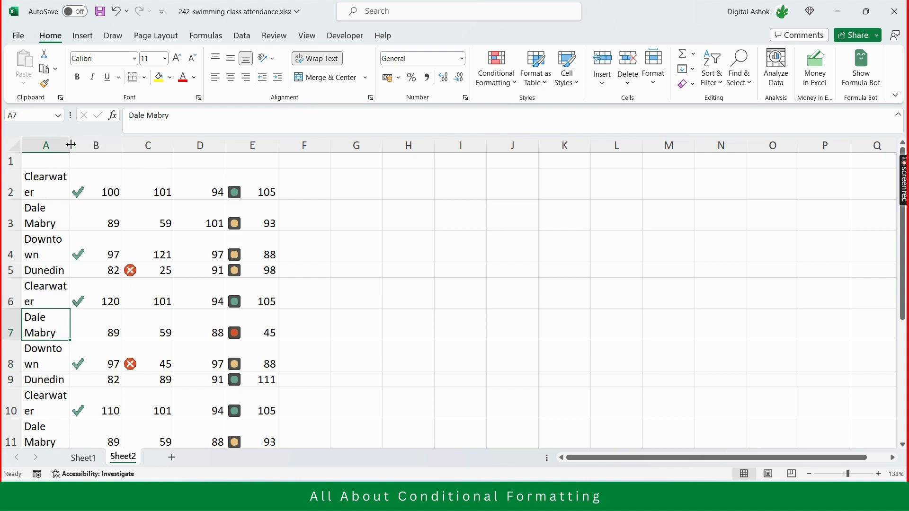
- Widen column A so that each location name fits on a single line
drag(69, 145, 82, 145)
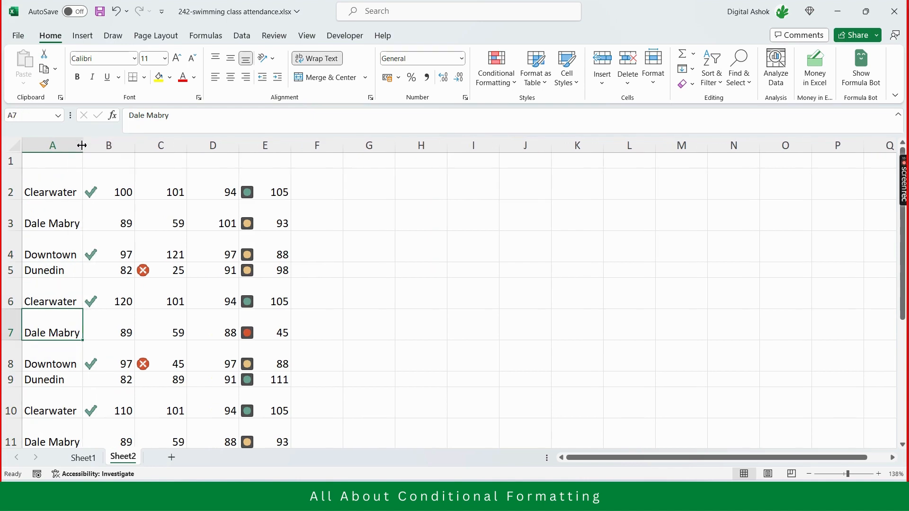
click(60, 226)
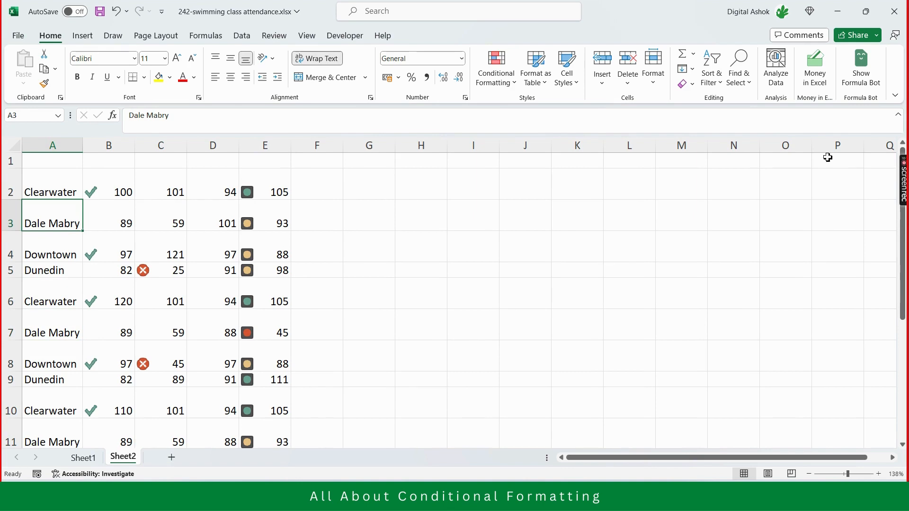
mouse_move(902, 180)
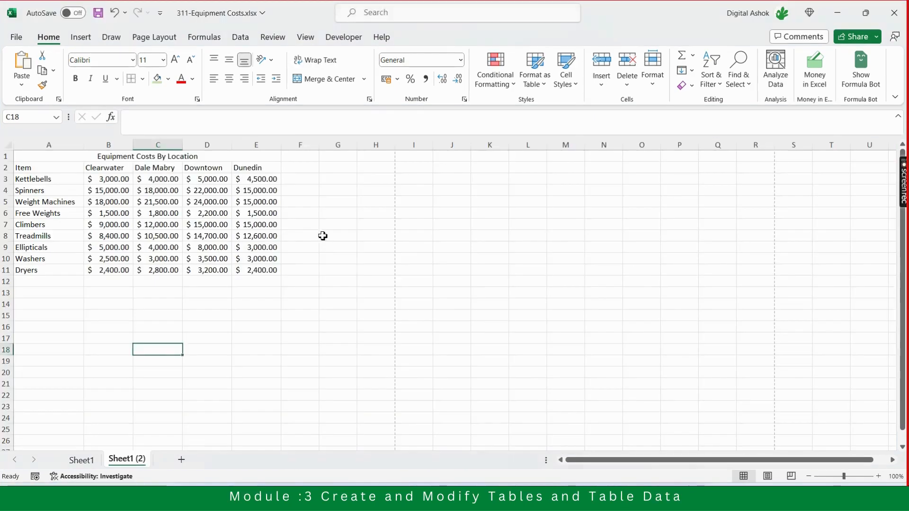
- Examine the headings and costs of the Equipment Costs By Location data in the 311-Equipment Costs workbook
click(300, 224)
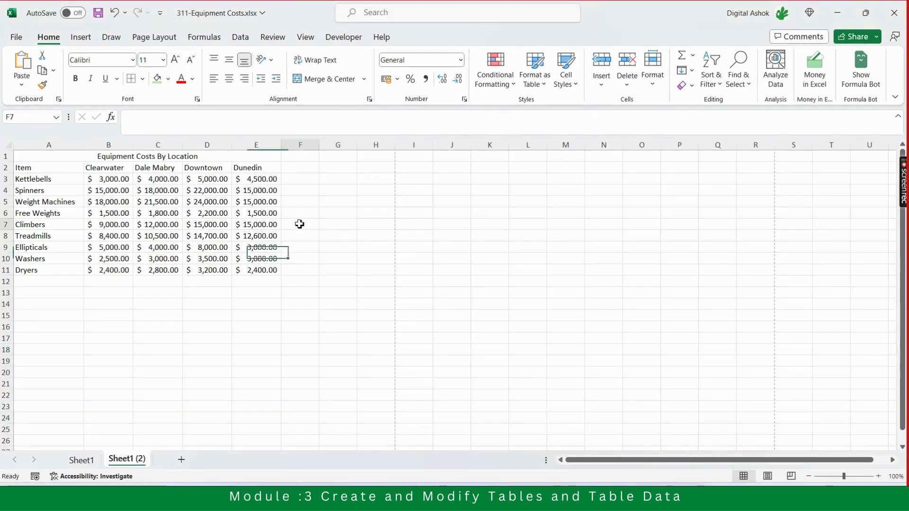
scroll(176, 261, down, 3)
scroll(169, 266, up, 3)
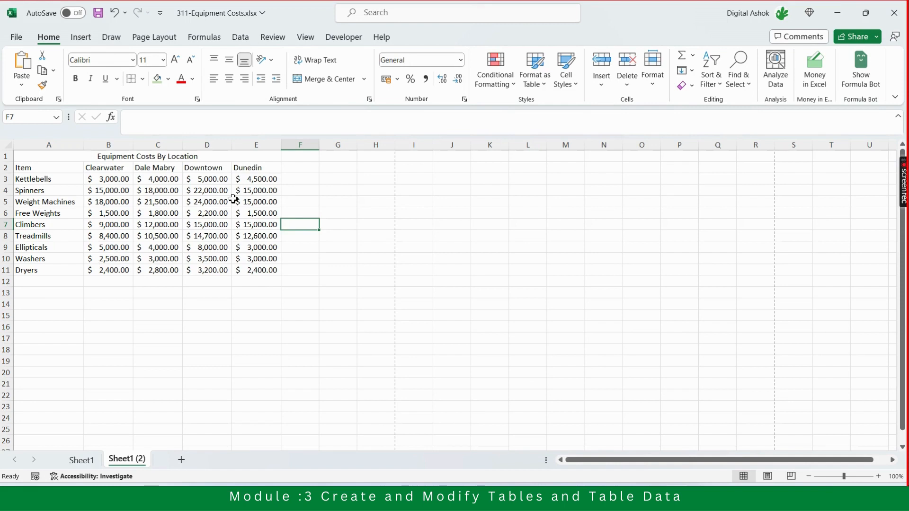
click(161, 214)
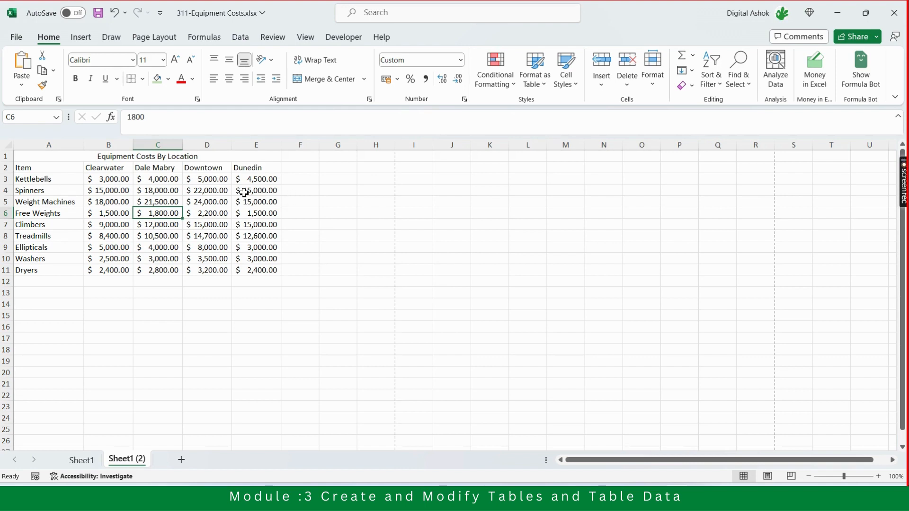
drag(52, 167, 282, 172)
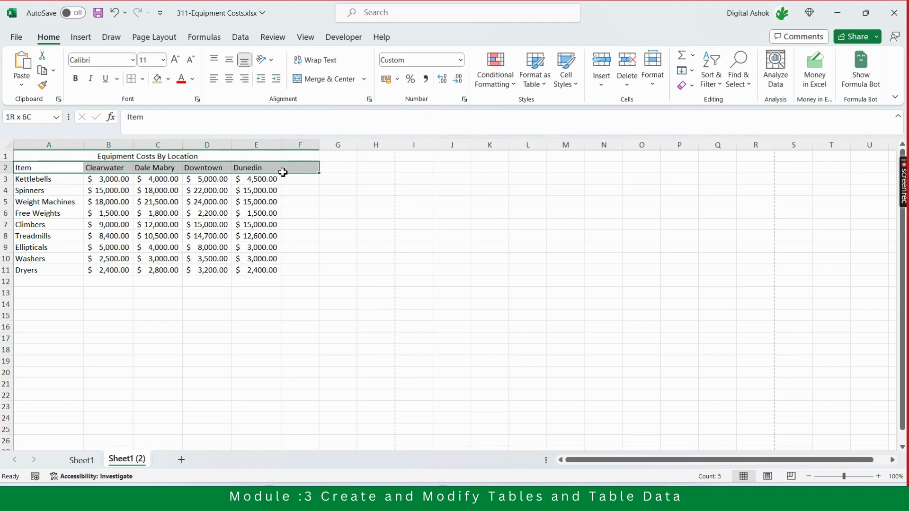
click(327, 237)
- Try formatting A1:E11 as a table with headers in the green style of the first Medium row, and undo it
click(161, 225)
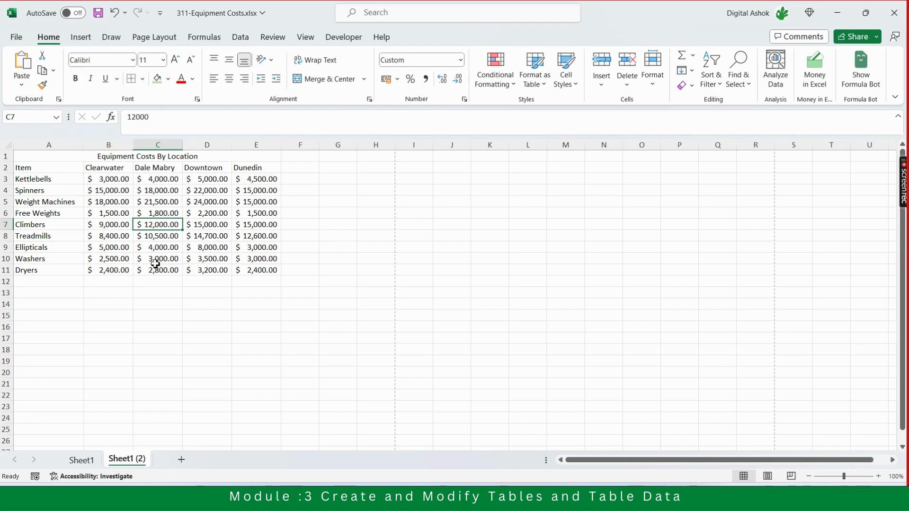
click(538, 79)
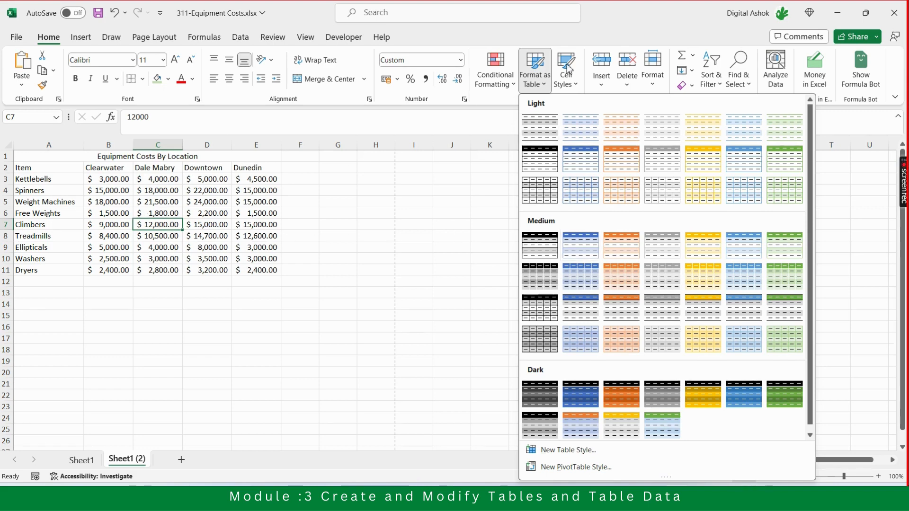
click(794, 251)
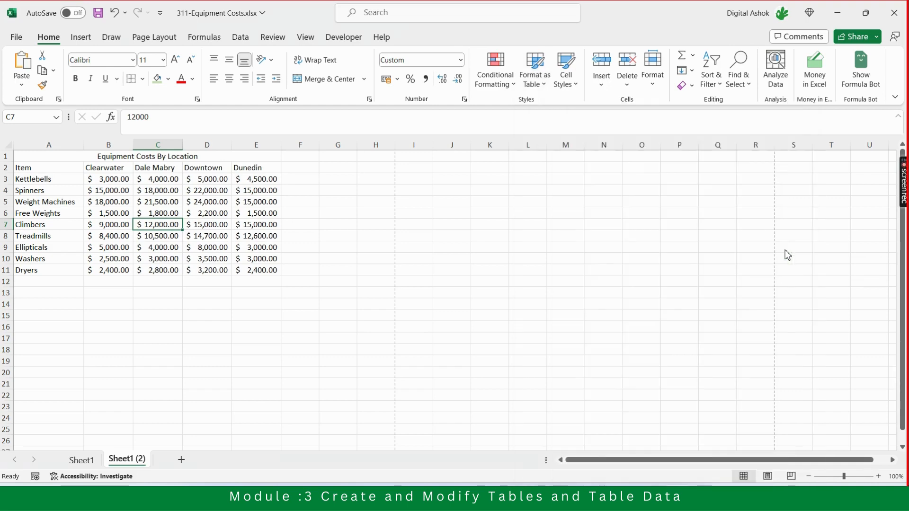
click(571, 368)
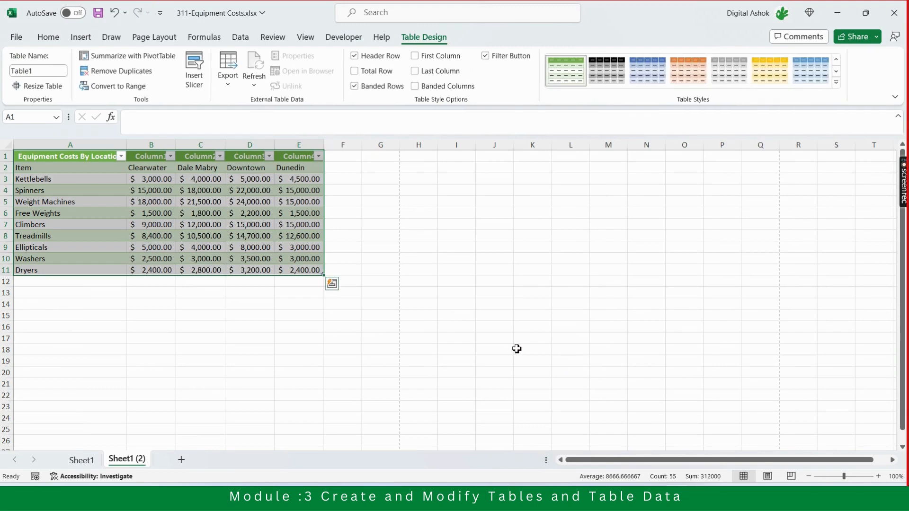
key(ctrl+z)
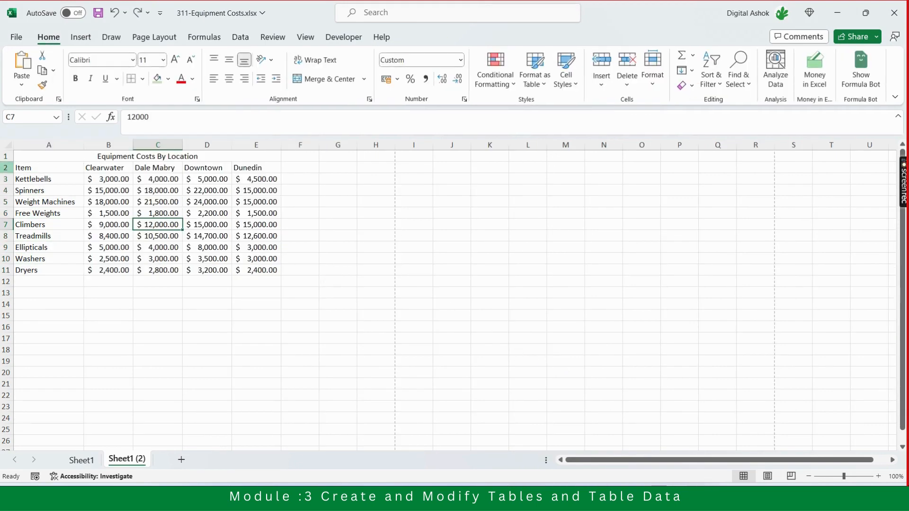
- Insert a blank row between the Equipment Costs By Location title and the Item heading row
click(6, 169)
right_click(6, 170)
click(50, 287)
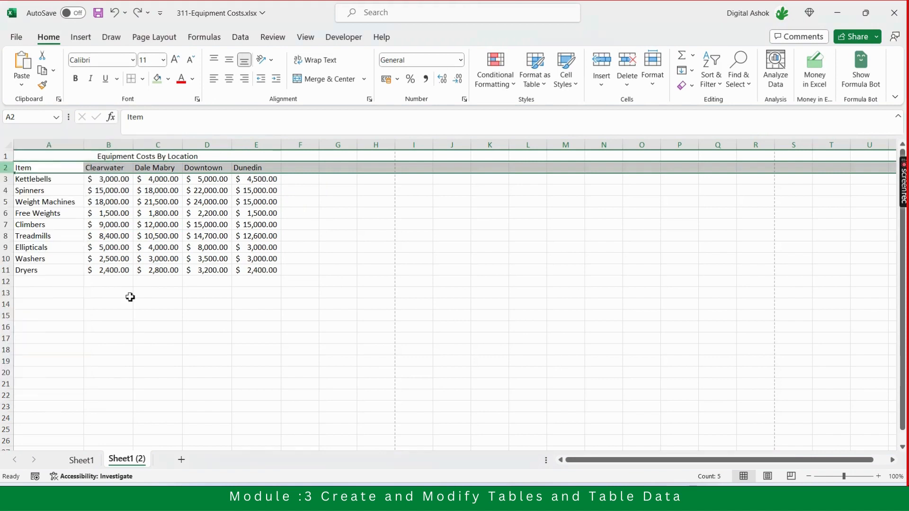
click(299, 326)
drag(45, 178, 156, 214)
- Try formatting A3:E12 as a table with headers in the light blue style of the second Medium row, and undo it
click(197, 237)
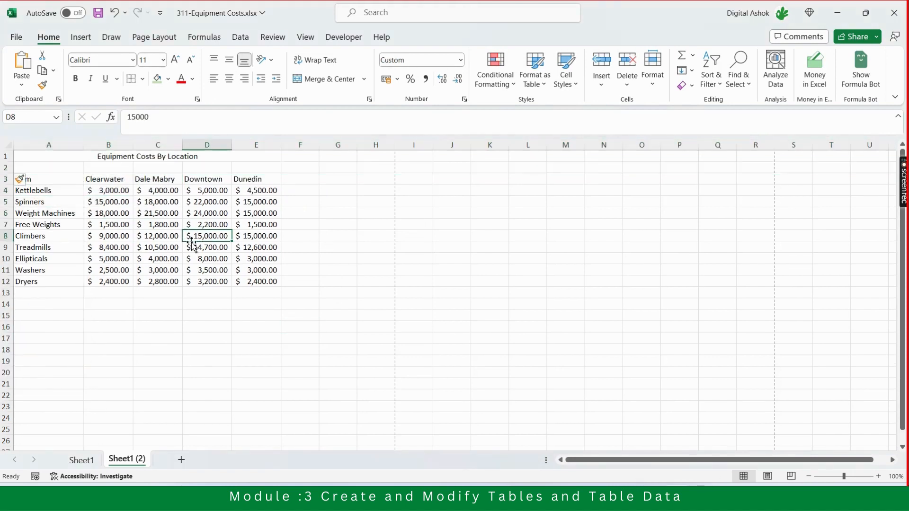
click(536, 76)
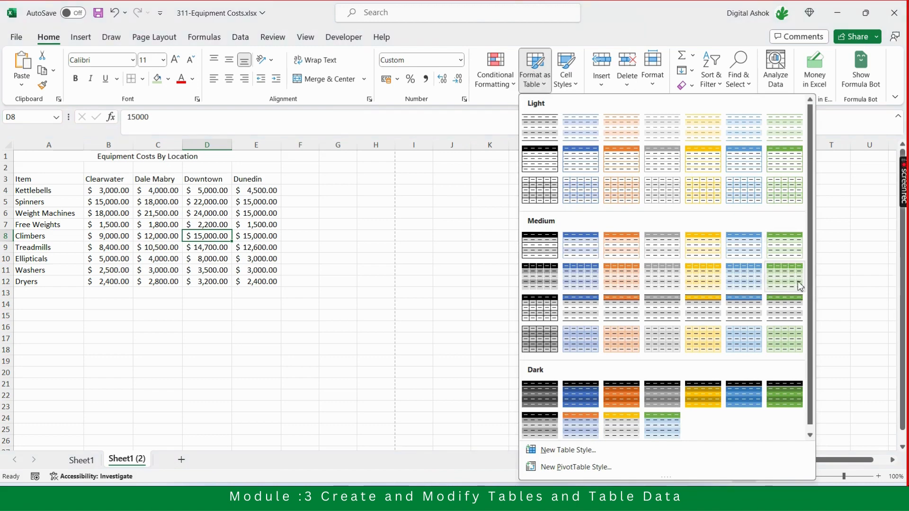
click(740, 278)
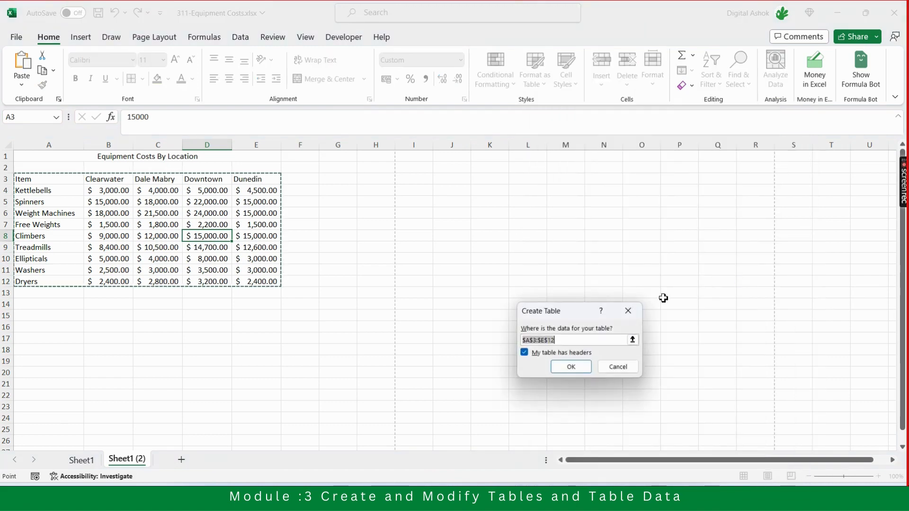
click(572, 367)
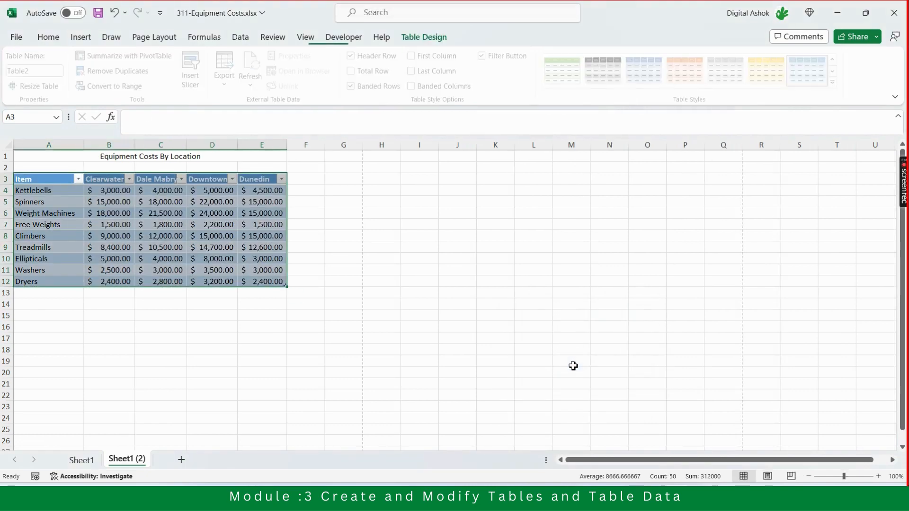
click(244, 345)
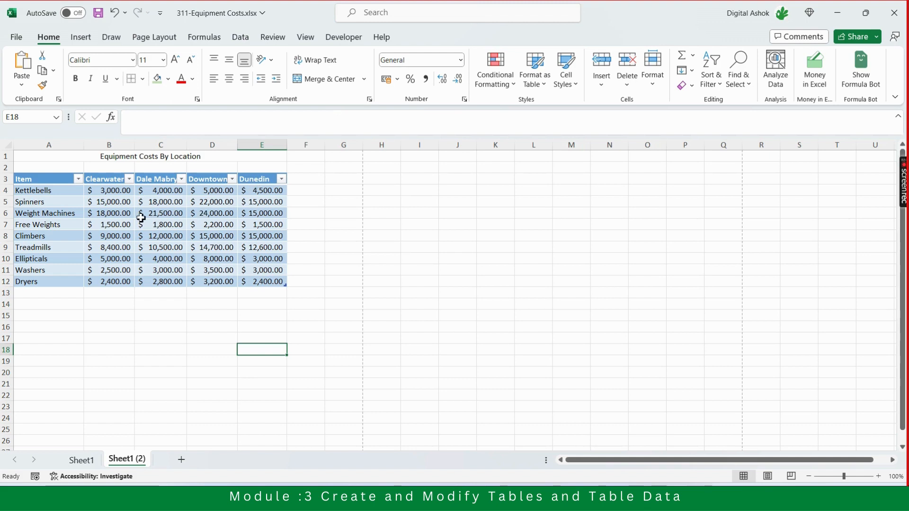
click(175, 226)
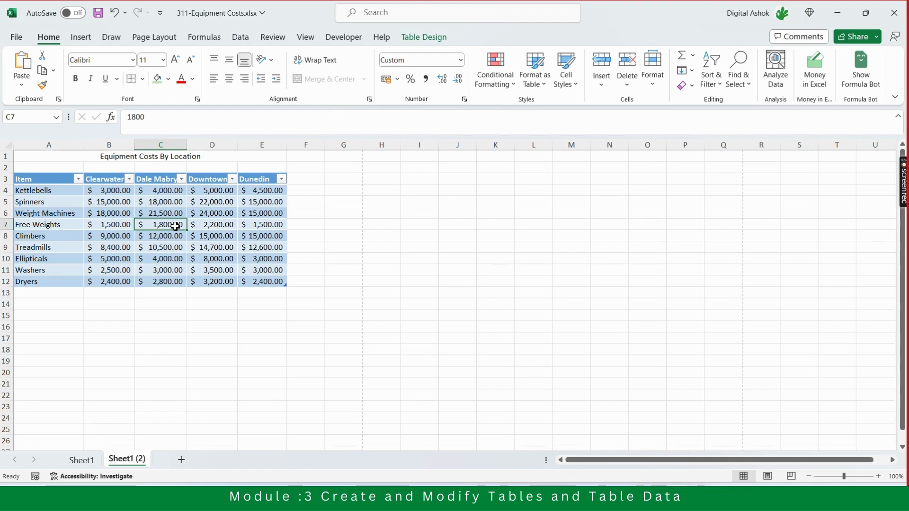
click(265, 326)
key(ctrl+z)
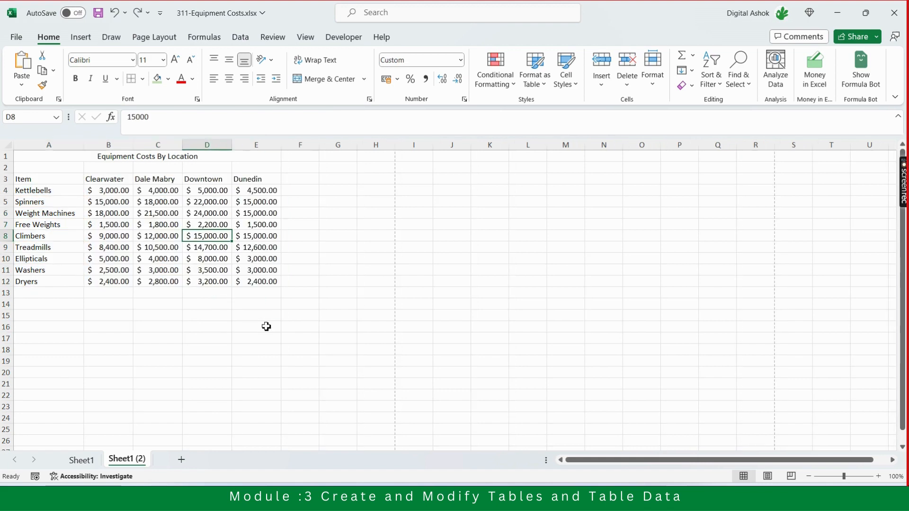
- Format A3:E12 as a table with headers, using the green style of the second Light row
click(574, 256)
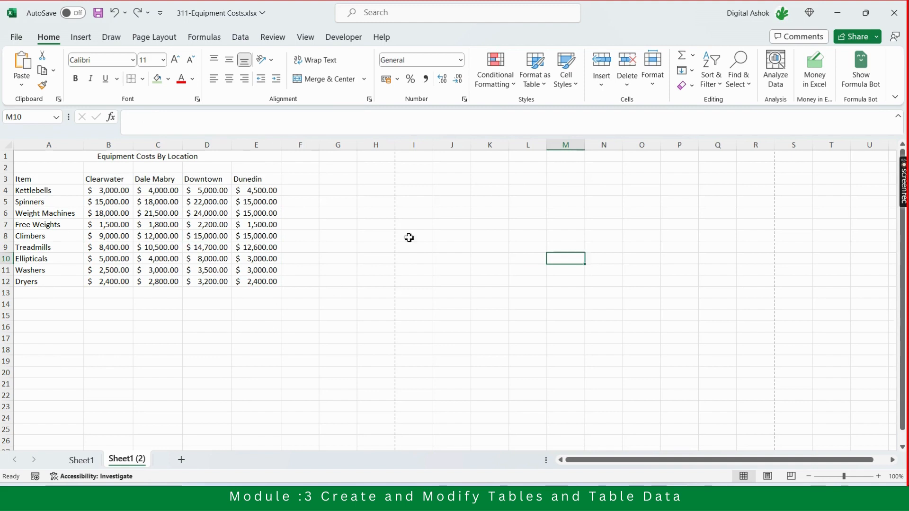
drag(69, 180, 251, 281)
click(371, 235)
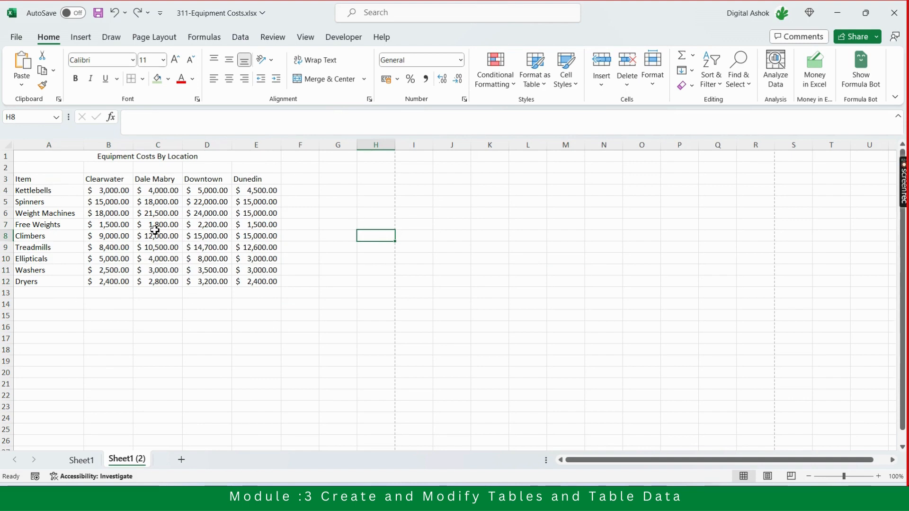
click(111, 211)
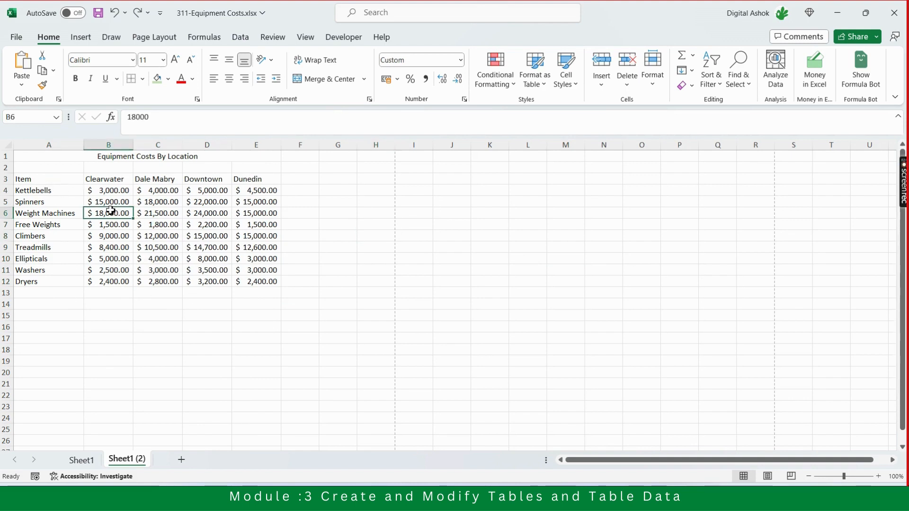
click(536, 77)
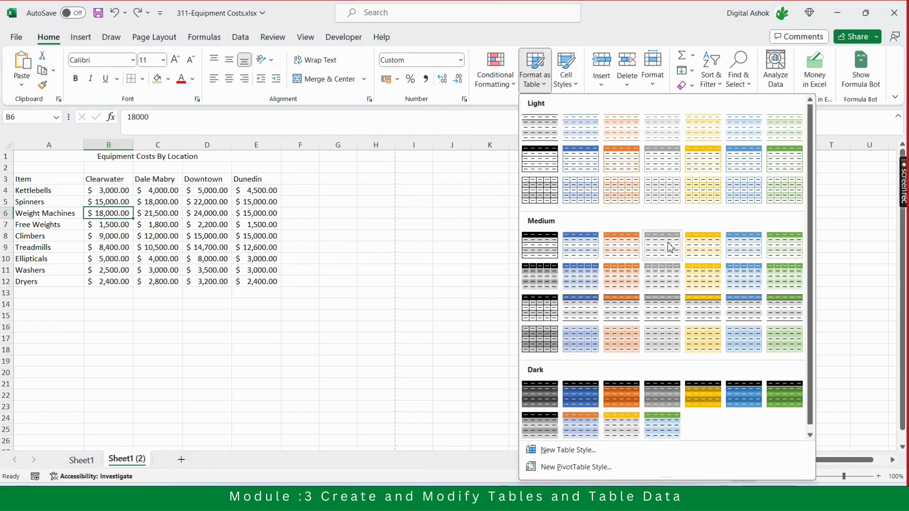
scroll(677, 255, down, 1)
scroll(666, 360, up, 1)
click(788, 160)
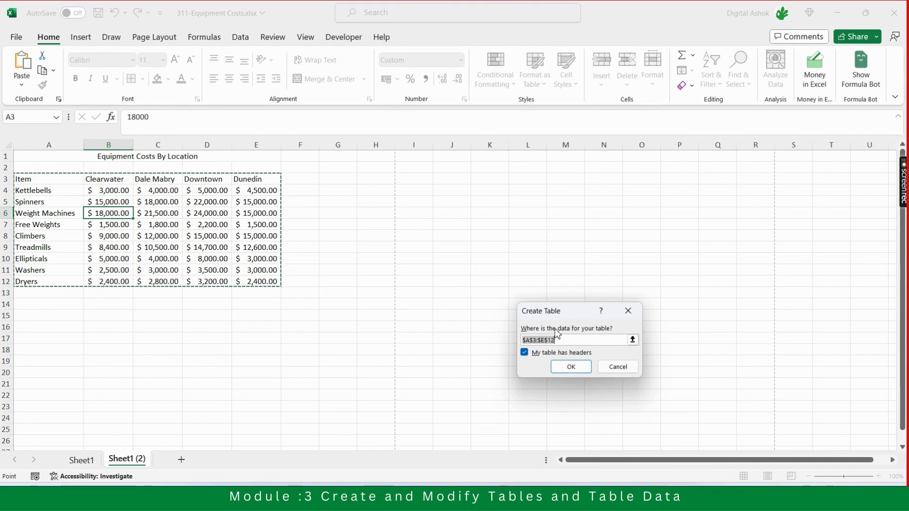
click(524, 353)
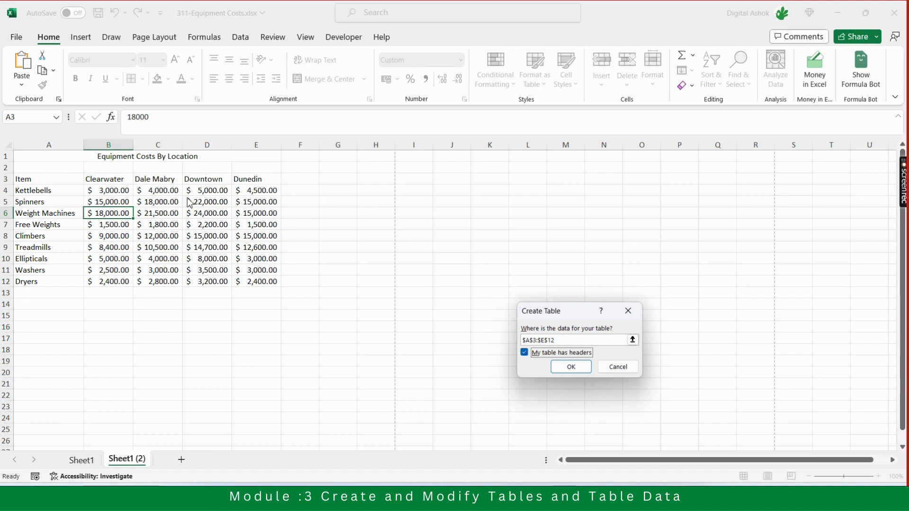
click(586, 372)
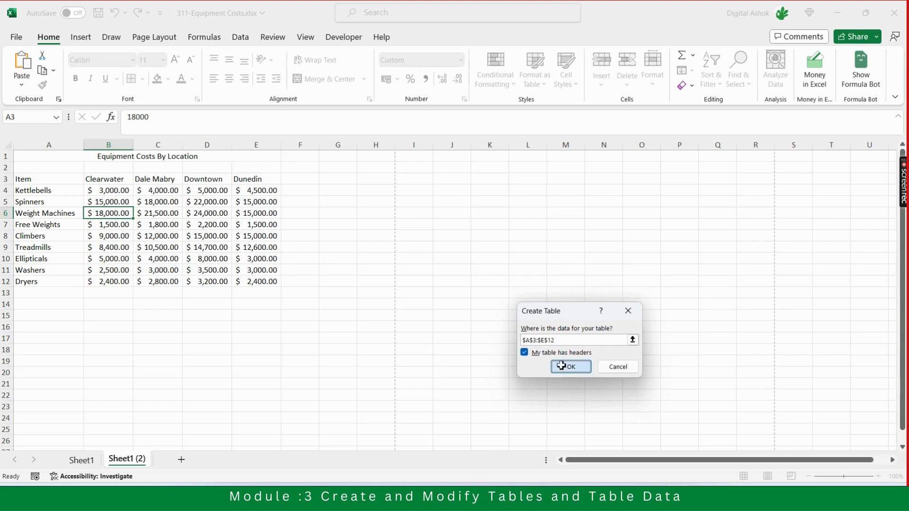
click(179, 369)
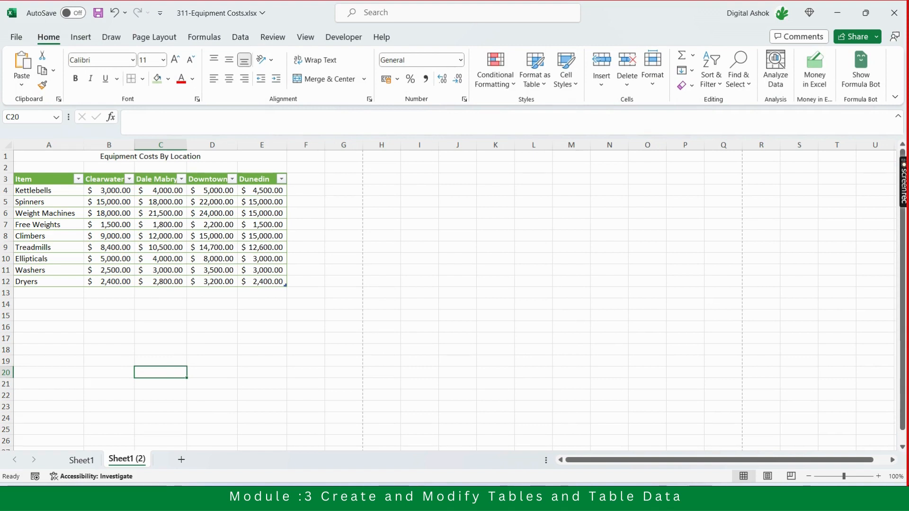
- Compare the plain data on Sheet1 with the table on Sheet1 (2), selecting cells inside and outside the table
click(83, 460)
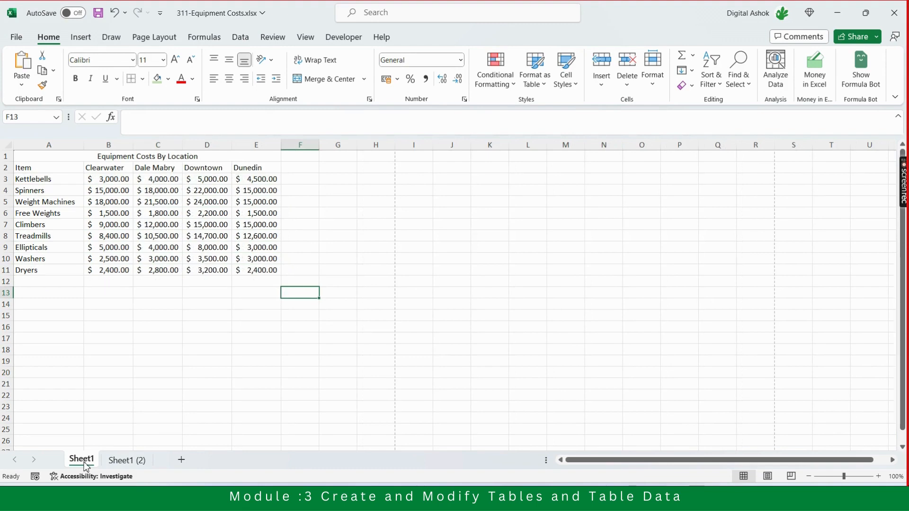
click(114, 462)
click(164, 237)
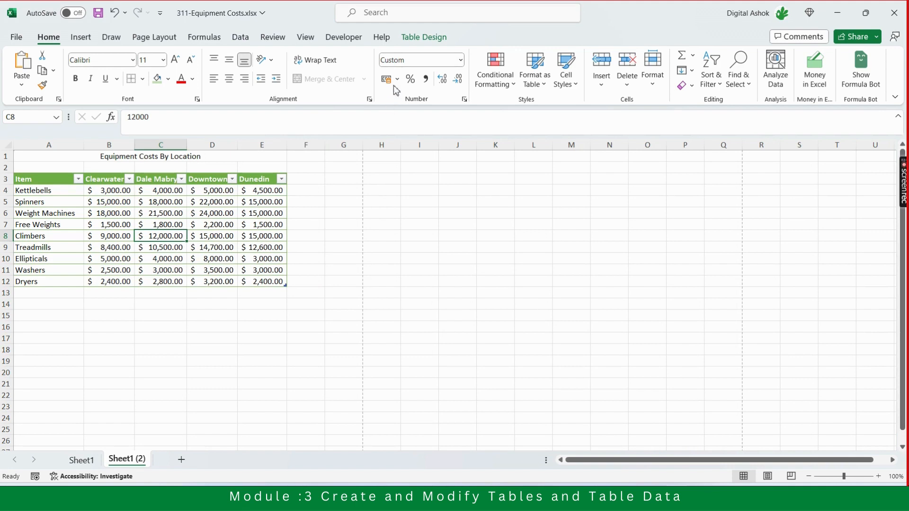
click(479, 225)
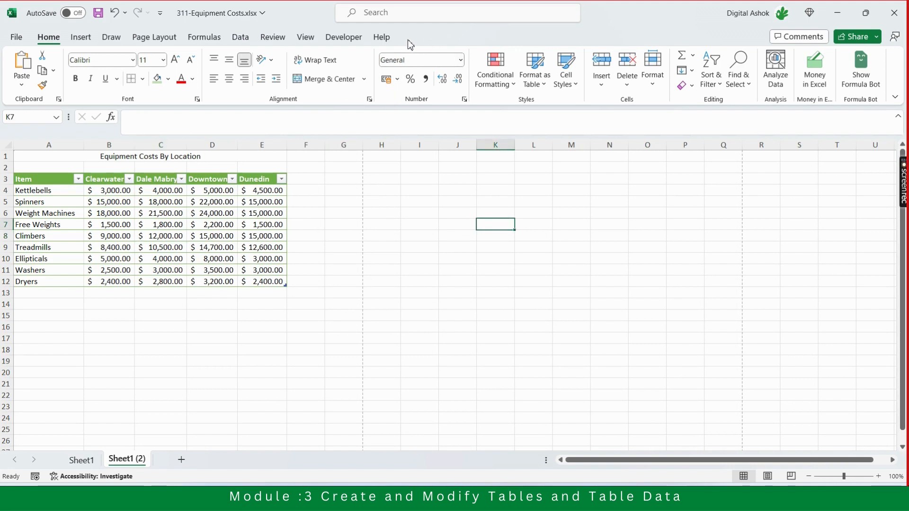
click(205, 225)
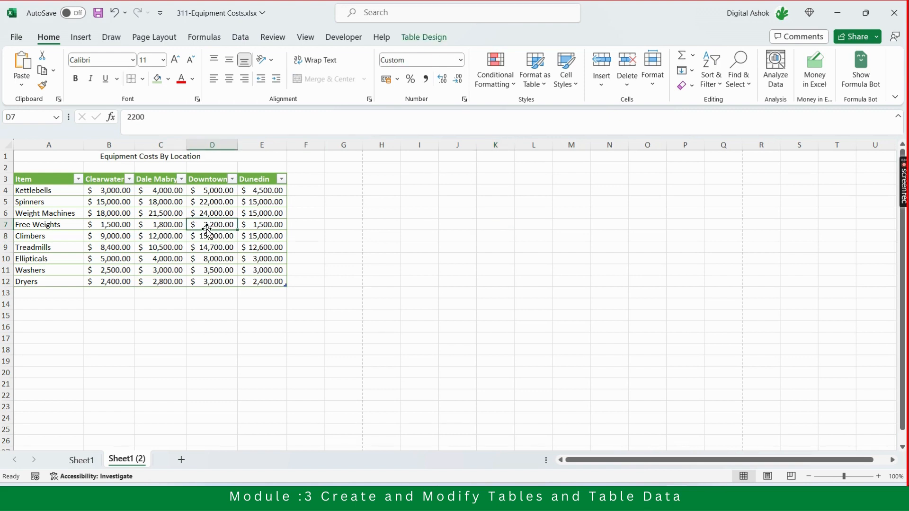
- Change the equipment cost table's style to Green, Table Style Medium 14
click(430, 41)
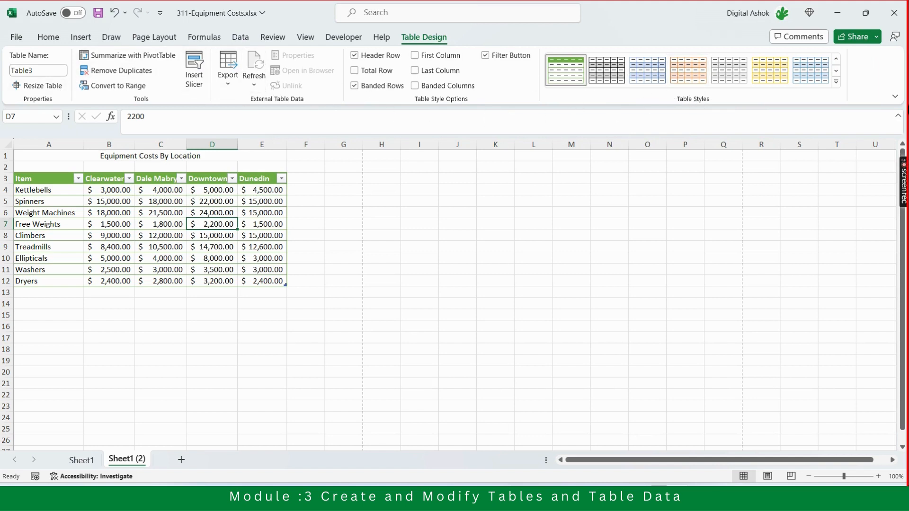
click(837, 81)
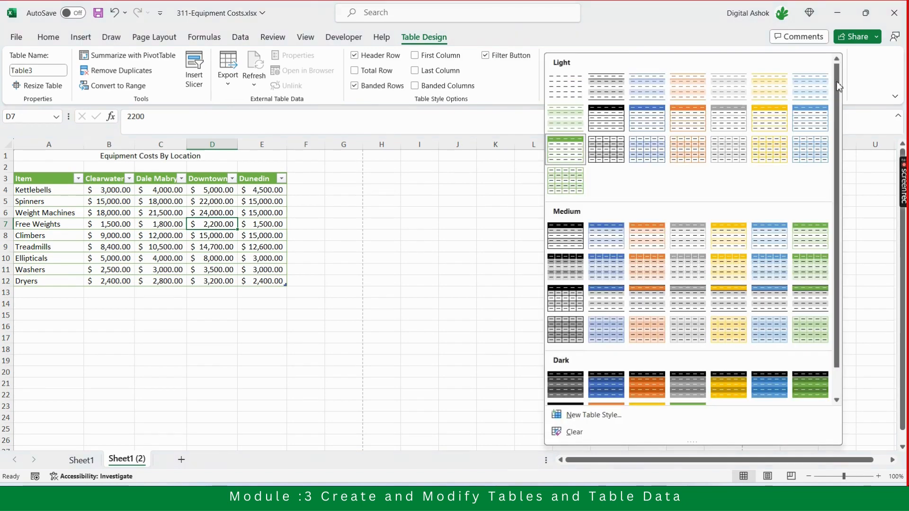
drag(837, 81, 842, 141)
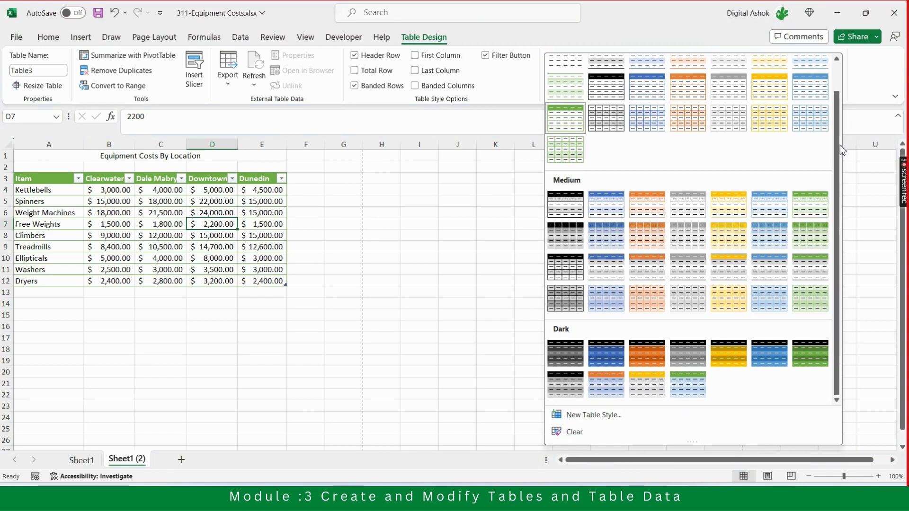
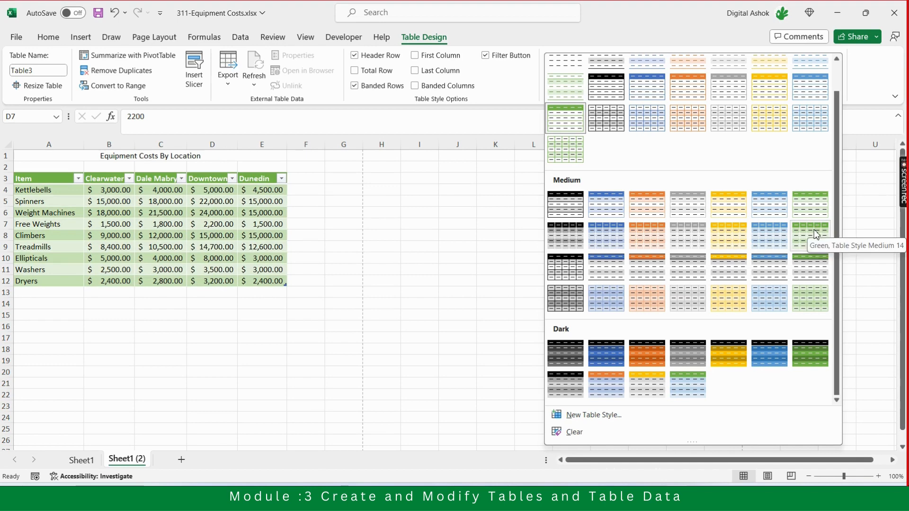
click(815, 235)
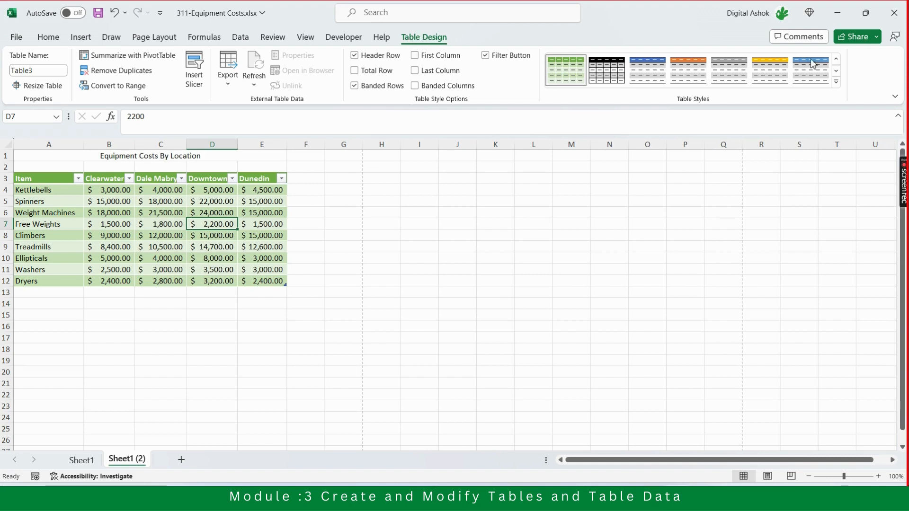
click(837, 82)
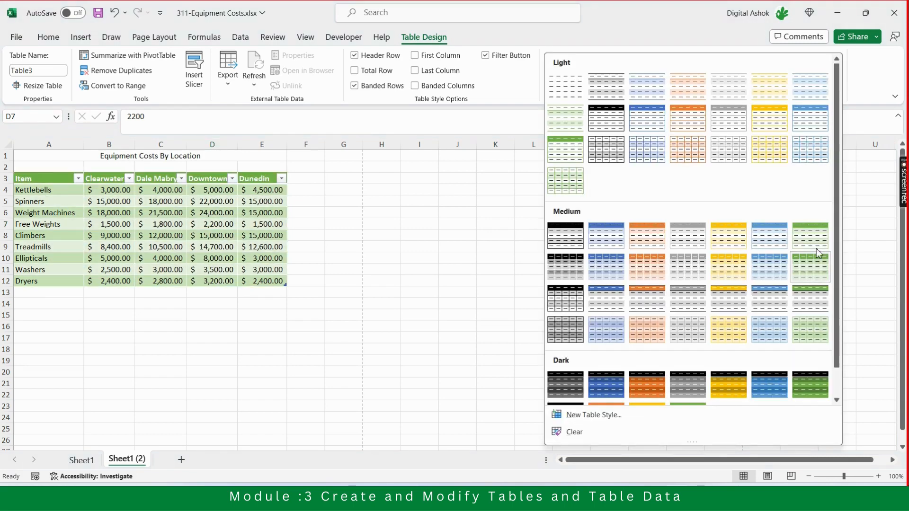
scroll(839, 229, down, 1)
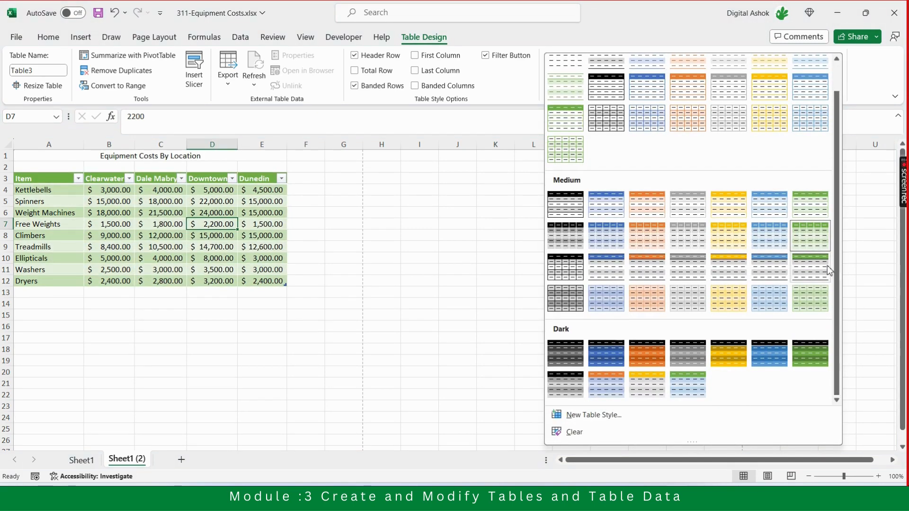
click(812, 232)
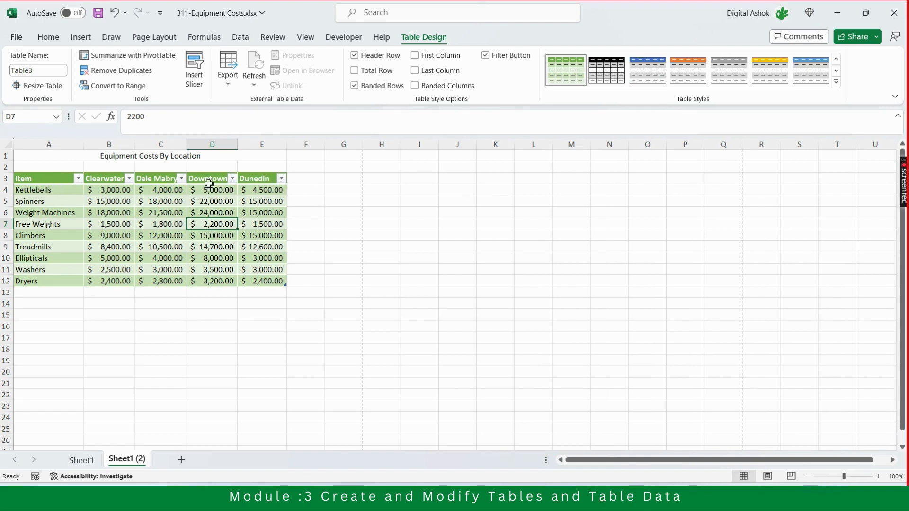
- Turn the table's filter buttons off and on again, do the same with its header row, and check the headings further down the sheet
click(488, 57)
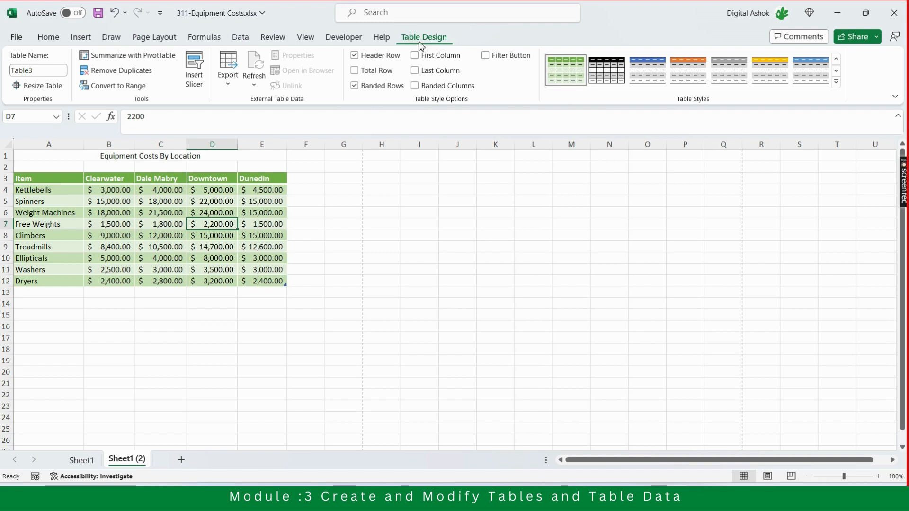
click(487, 57)
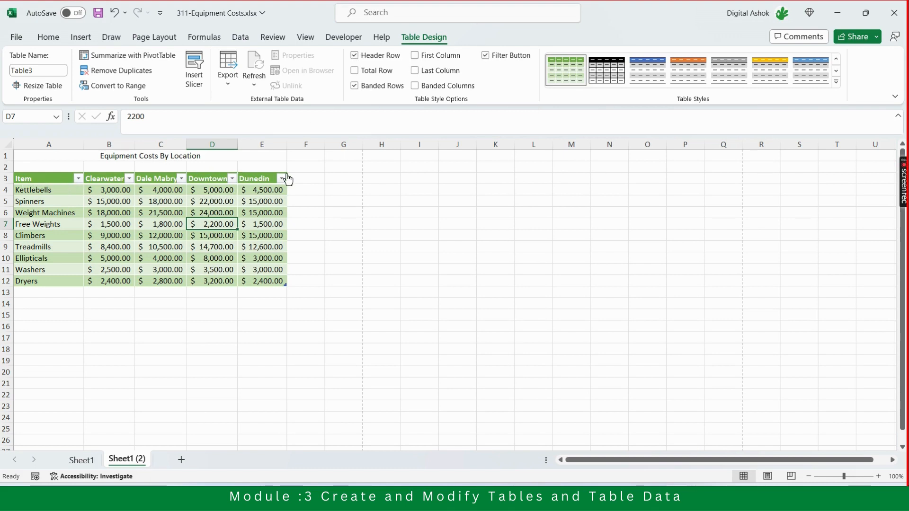
click(355, 56)
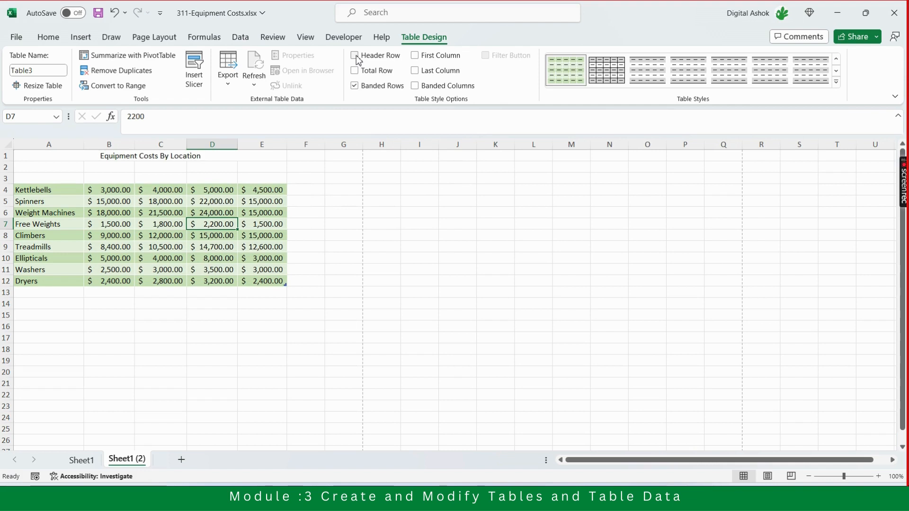
click(356, 56)
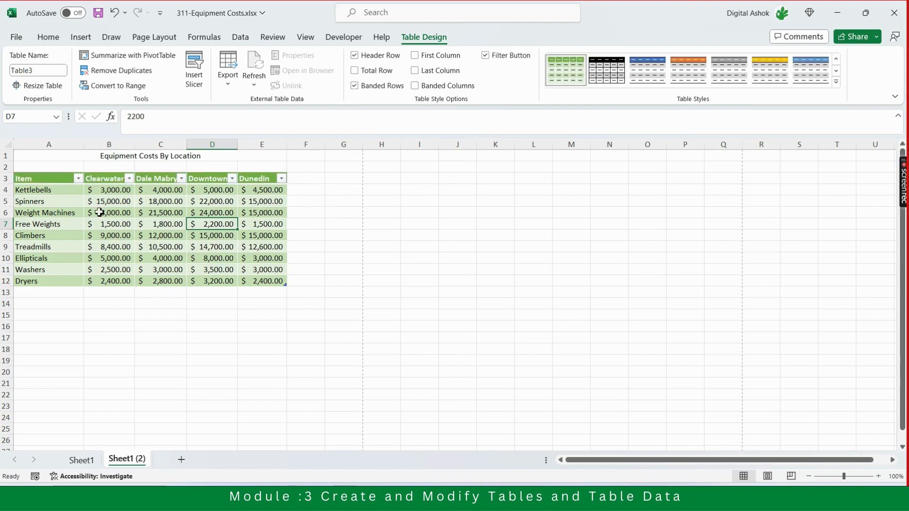
scroll(52, 209, down, 3)
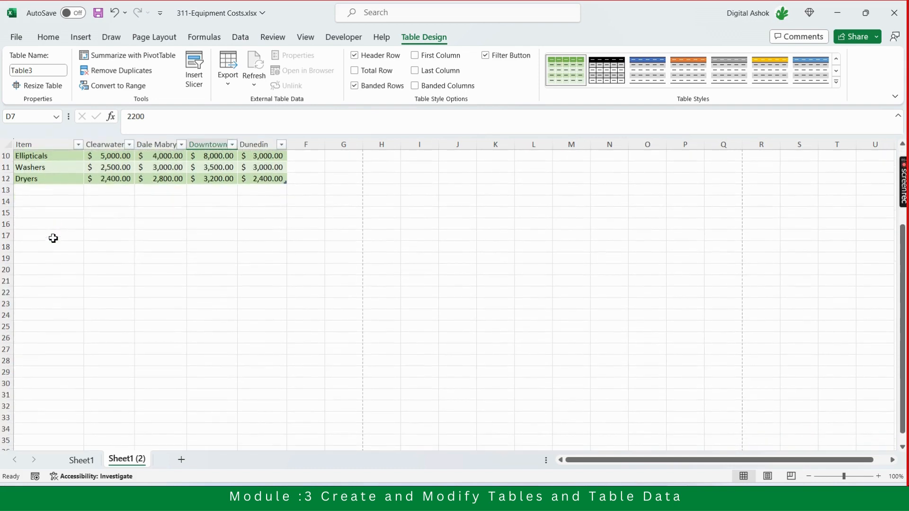
scroll(53, 237, up, 3)
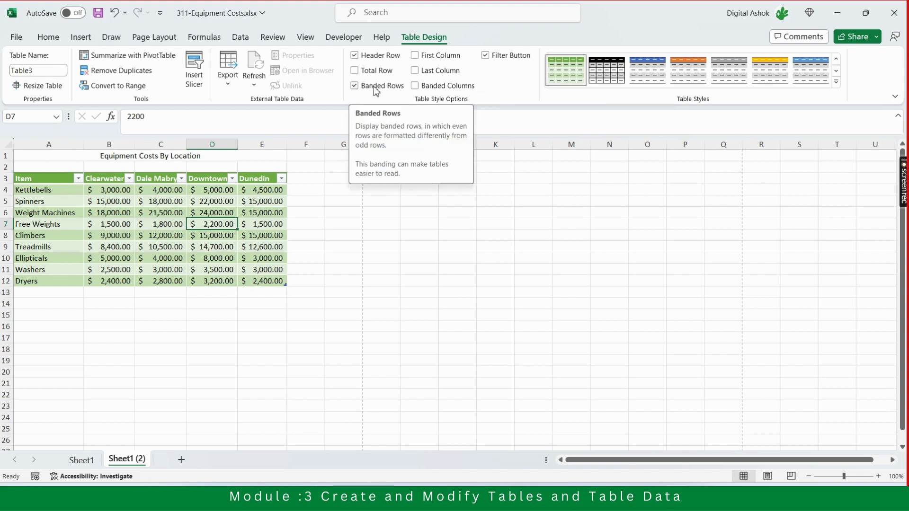
- Replace the table's banded rows with banded columns
click(355, 86)
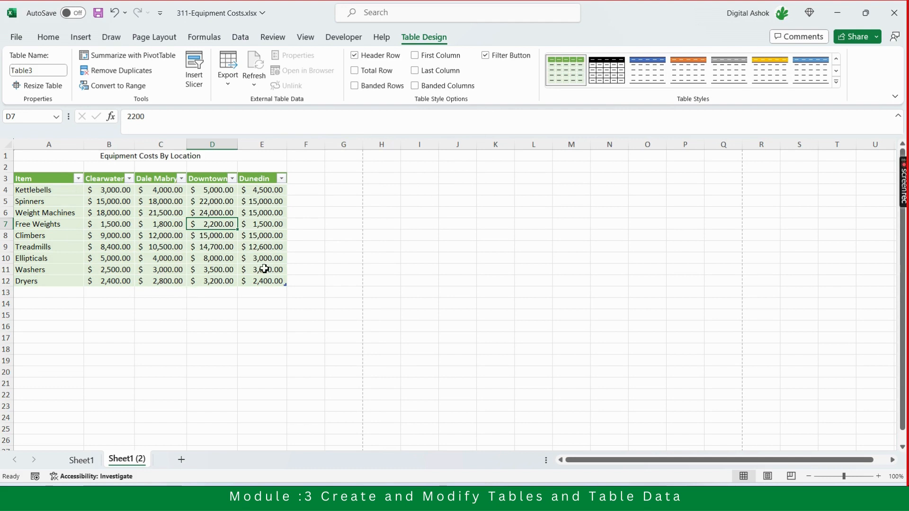
click(432, 88)
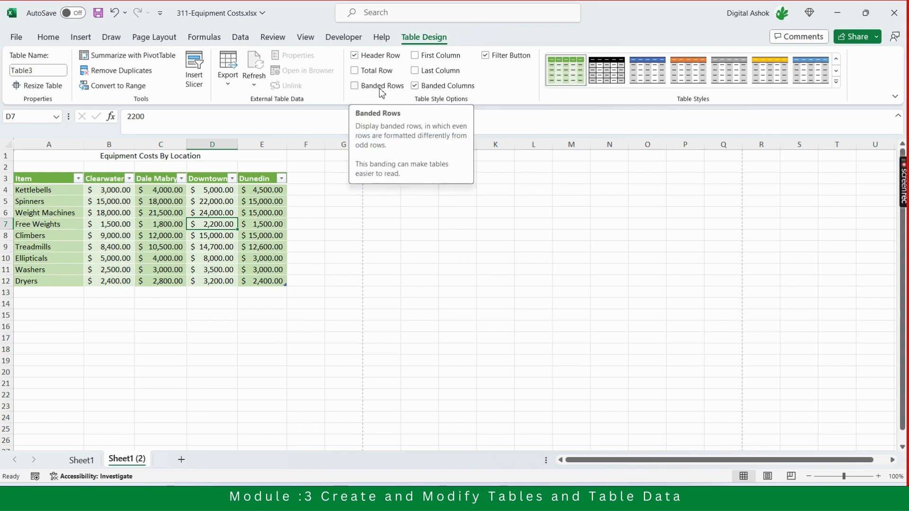
- Replace the table's banded columns with banded rows and turn on the first-column emphasis
click(415, 87)
click(383, 88)
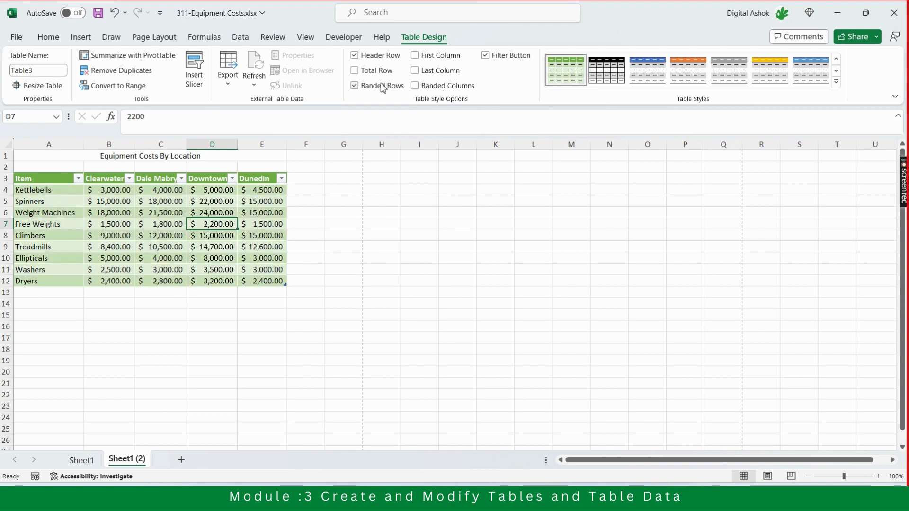
click(437, 58)
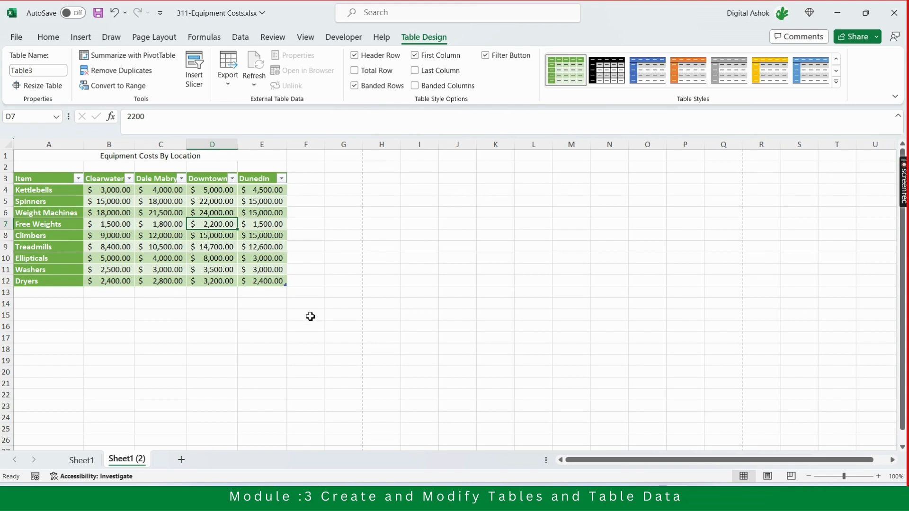
click(226, 360)
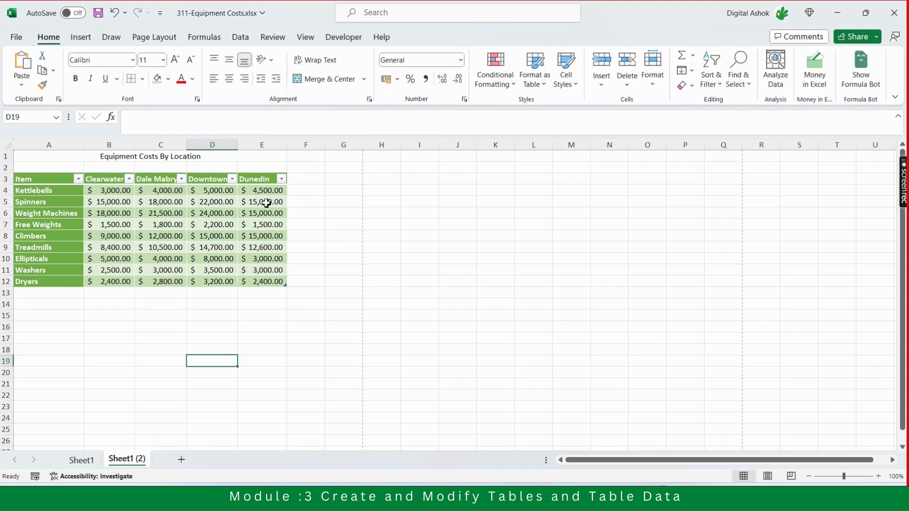
- Examine the table's header row and the empty cells in column F beside the table
click(306, 182)
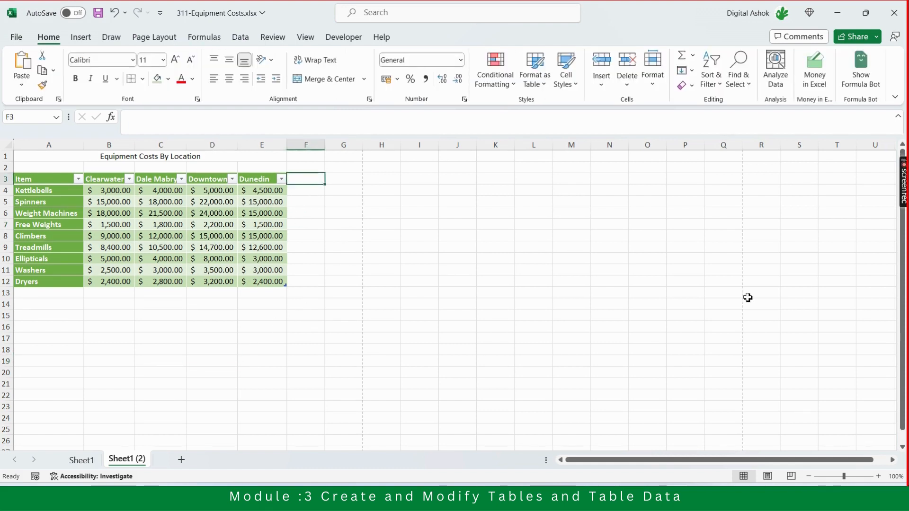
key(Left)
key(Left)
key(Left)
key(Left)
key(Right)
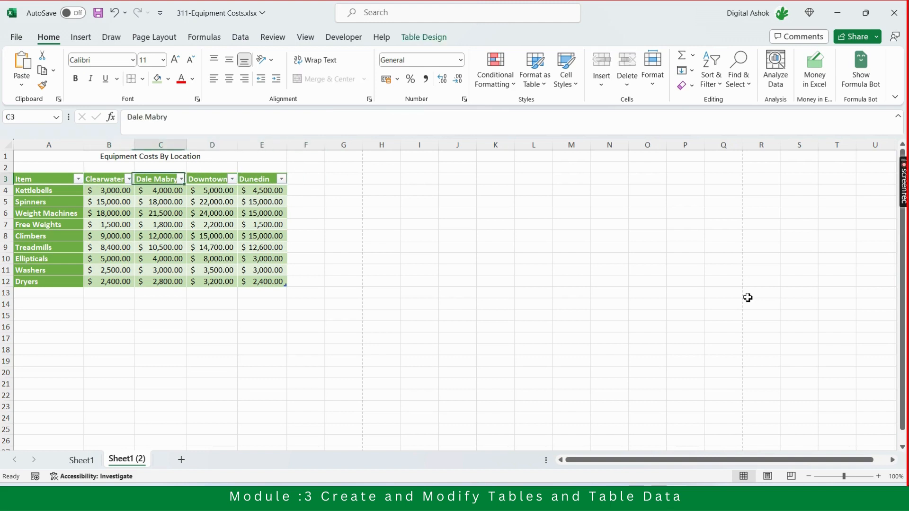
key(Down)
key(Down)
key(Down)
key(Right)
key(Right)
key(Right)
key(Right)
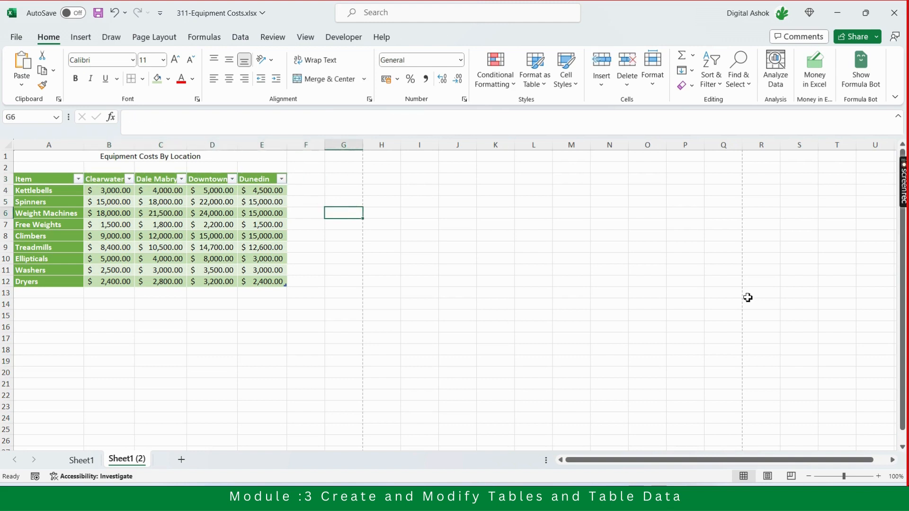
key(Up)
key(Up)
key(Up)
key(Left)
key(shift+Right)
key(shift+Down)
key(shift+Down)
key(shift+Down)
key(shift+Down)
key(shift+Down)
key(shift+Down)
key(shift+Down)
key(shift+Down)
key(shift+Down)
key(shift+Down)
key(shift+Down)
key(shift+Down)
key(shift+Down)
key(shift+Down)
key(shift+Down)
key(shift+Down)
key(shift+Down)
key(shift+Down)
key(shift+Down)
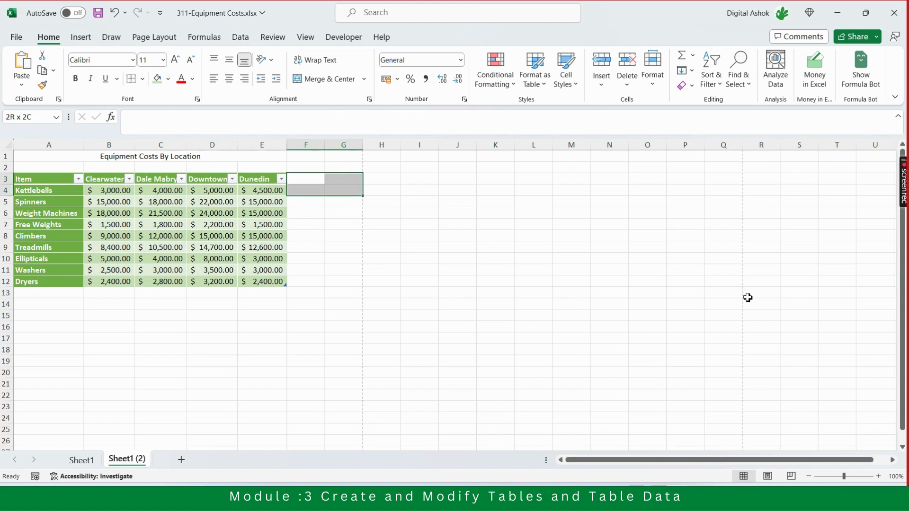
key(Down)
key(Down)
key(Down)
key(Down)
key(Down)
key(Down)
key(Down)
key(Down)
key(Down)
key(Down)
key(Down)
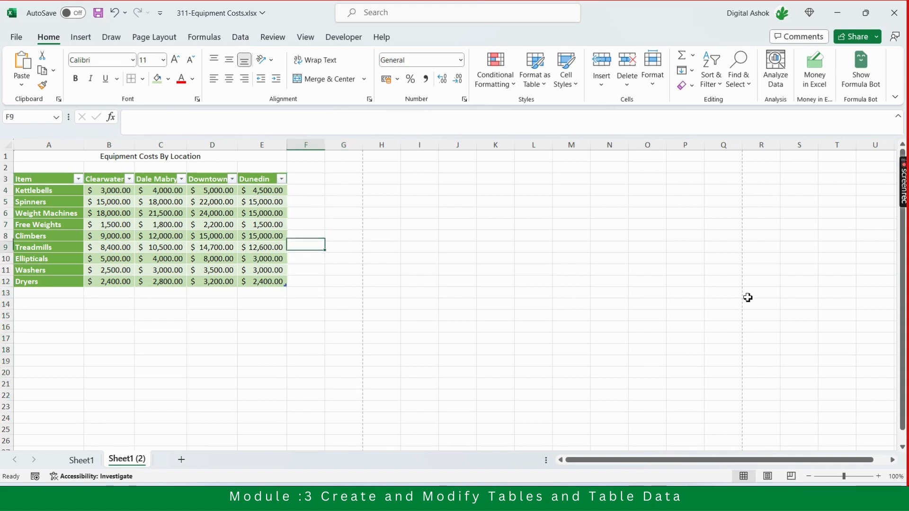
- Examine the empty cells below the table from column A across, returning to the empty cell F3
key(Left)
key(Left)
key(Left)
key(Left)
key(Left)
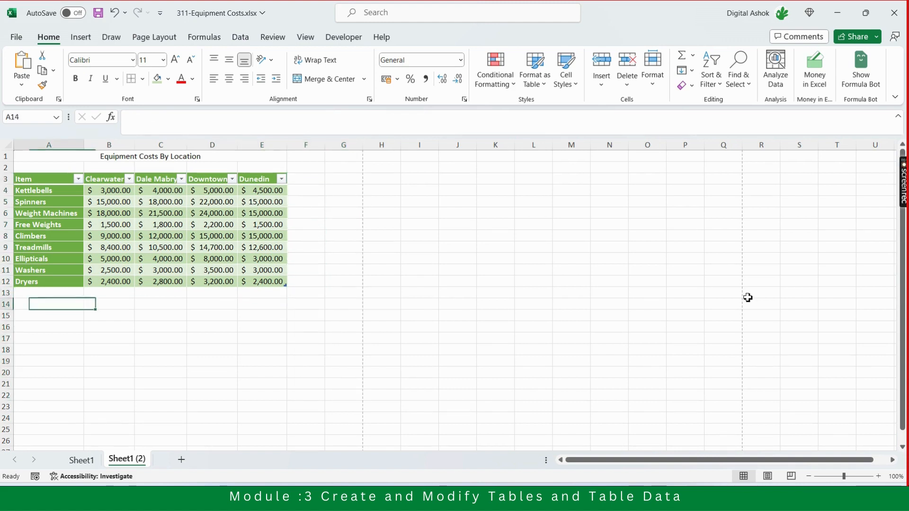
key(Up)
key(shift+Right)
key(shift+Right)
key(shift+Right)
key(shift+Right)
key(shift+Right)
key(shift+Right)
key(shift+Right)
key(Down)
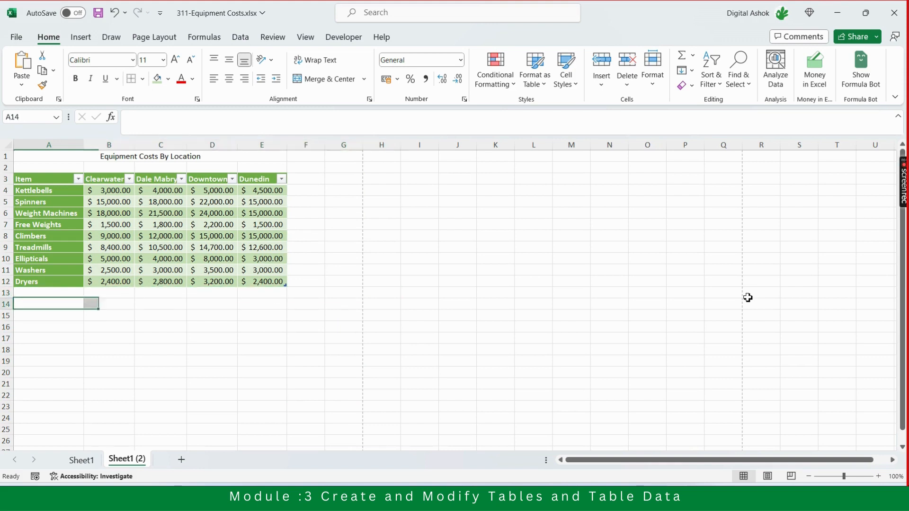
key(Right)
key(Right)
key(Right)
key(Right)
key(Up)
key(Up)
key(Up)
key(Up)
key(Up)
key(Up)
key(Up)
key(Up)
key(Up)
key(Up)
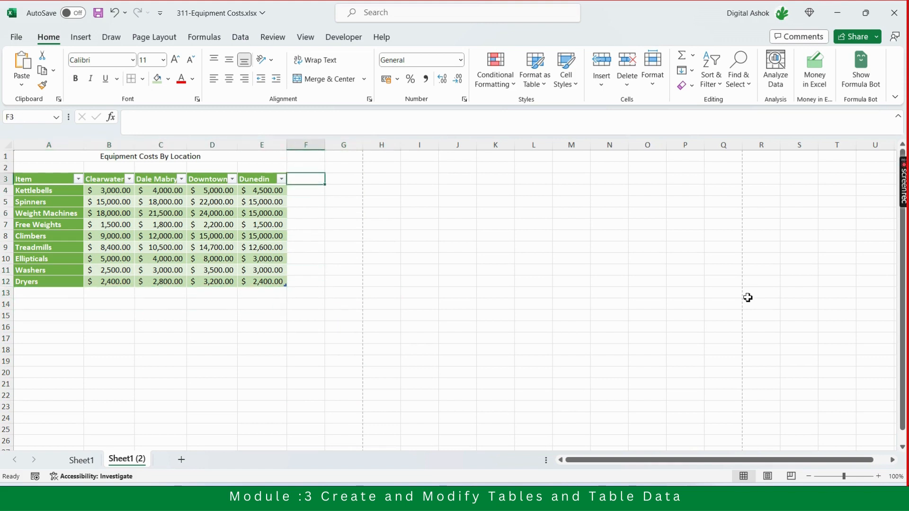
- Review the four location costs in the Kettlebells row and the empty cell beside them
key(Down)
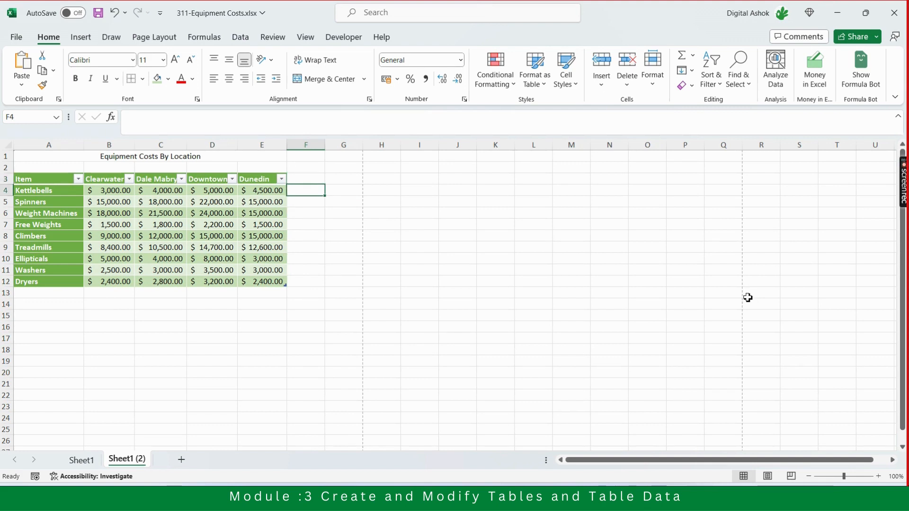
key(Left)
key(Left)
key(Left)
key(Left)
key(Right)
key(Right)
key(Right)
key(Right)
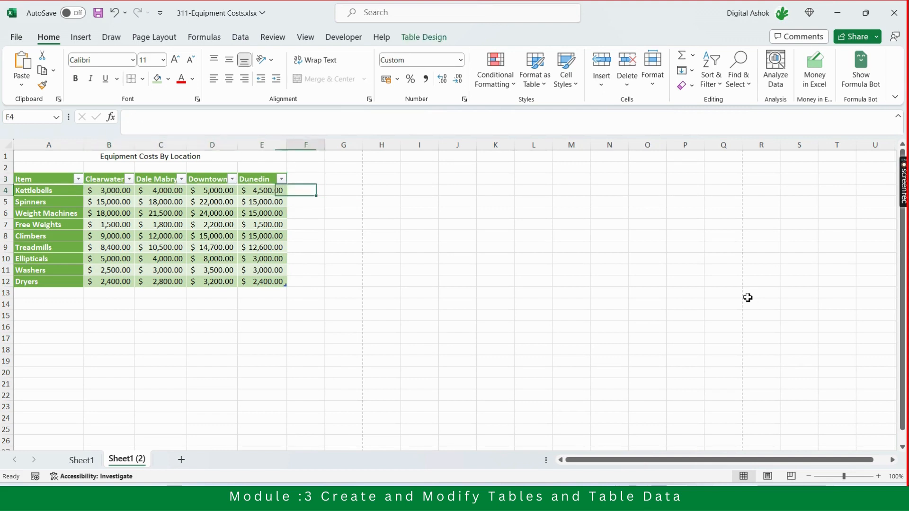
key(Right)
key(Left)
key(Right)
- Extend the table with a new column headed Total in cell F3
key(Up)
key(Left)
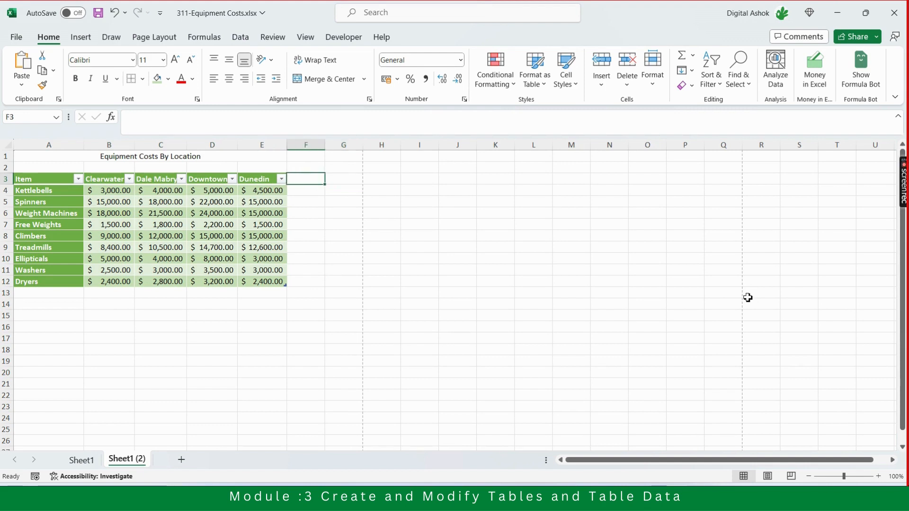
text(Tota)
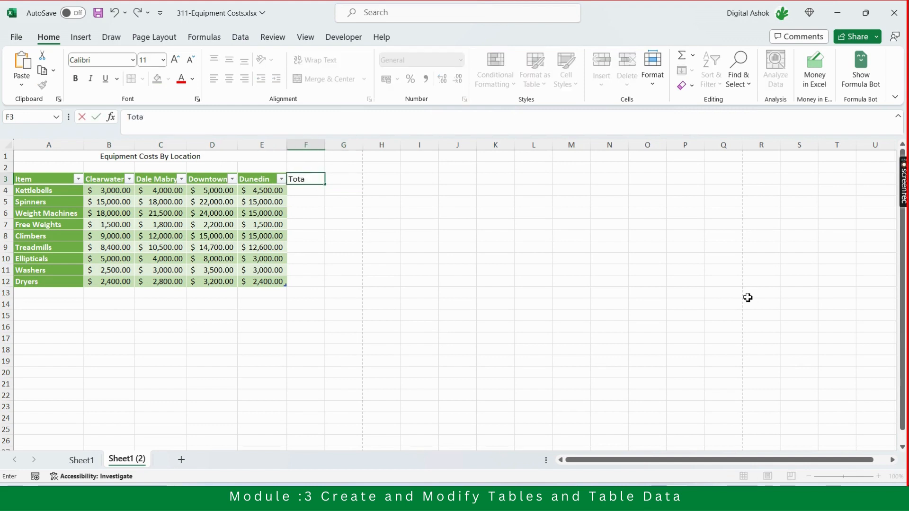
text(l)
key(Return)
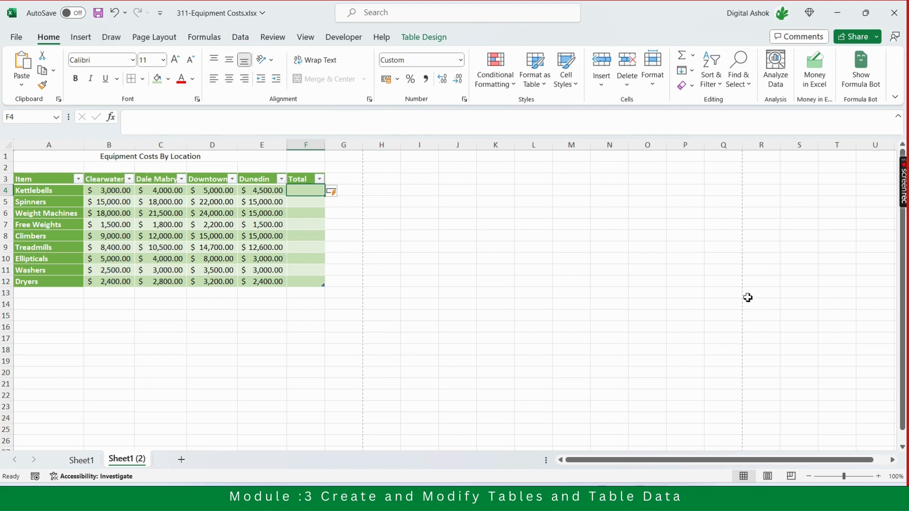
- Fill the Total column by entering the formula =SUM(Table3[@[Clearwater]:[Dunedin]]) in F4
text(=)
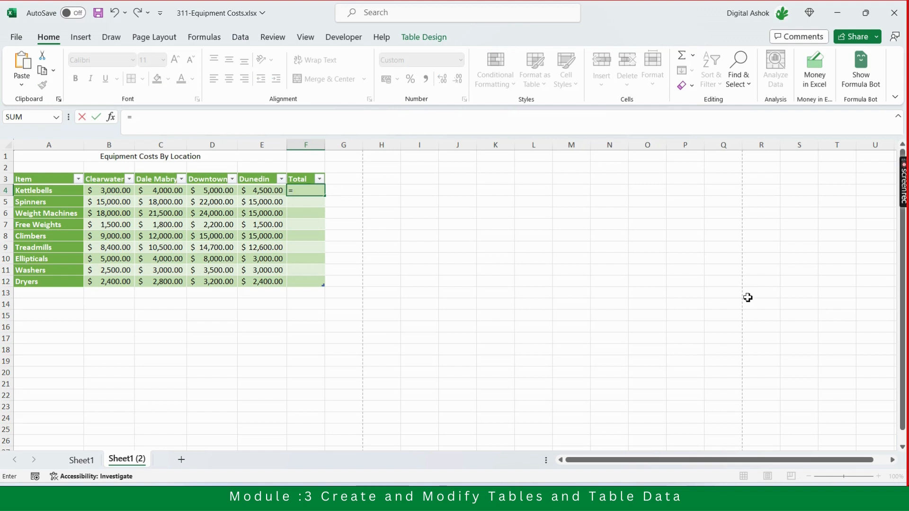
text(sum)
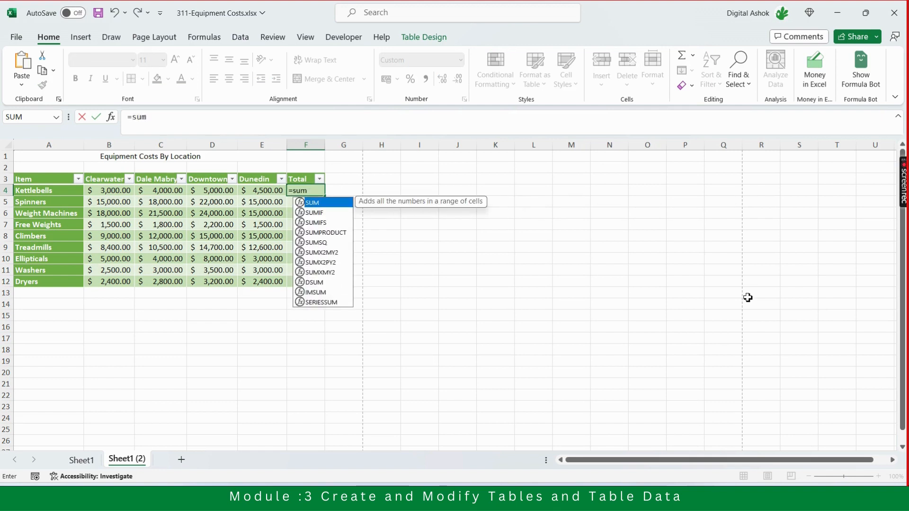
key(Tab)
key(Left)
key(shift+Left)
key(shift+Left)
key(shift+Left)
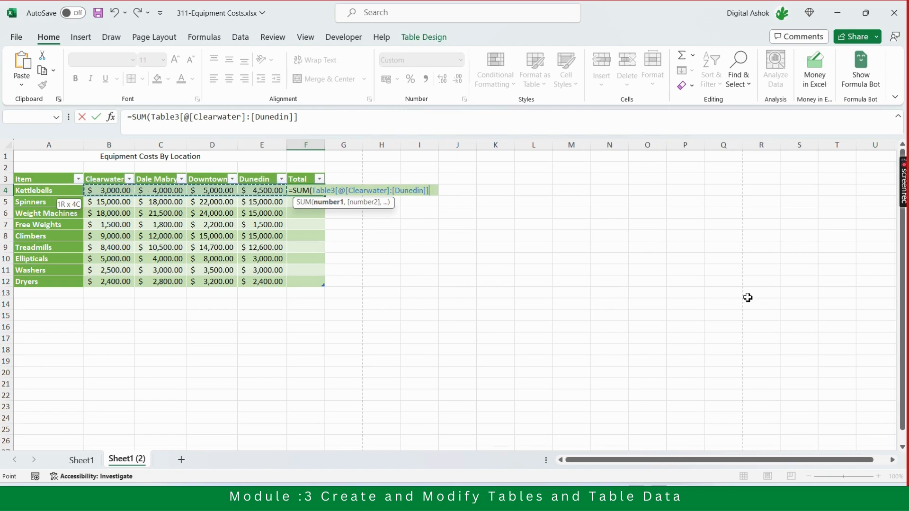
text())
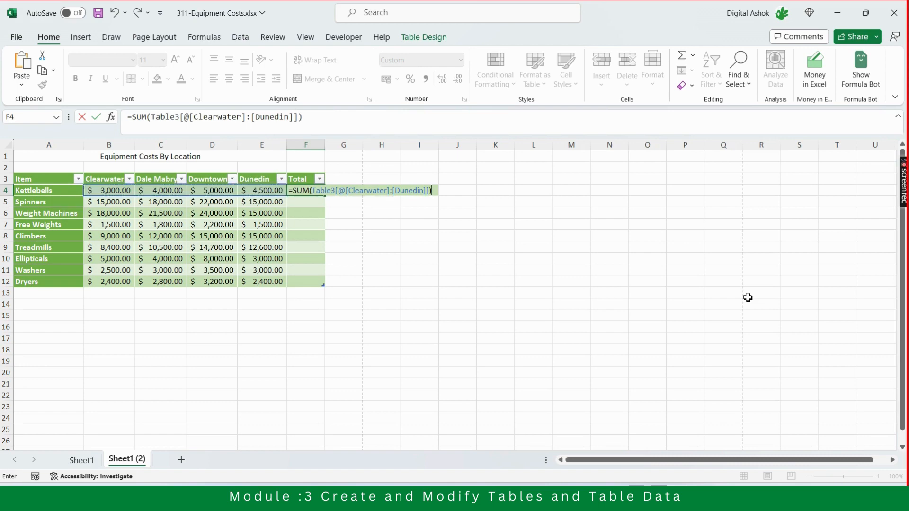
key(Return)
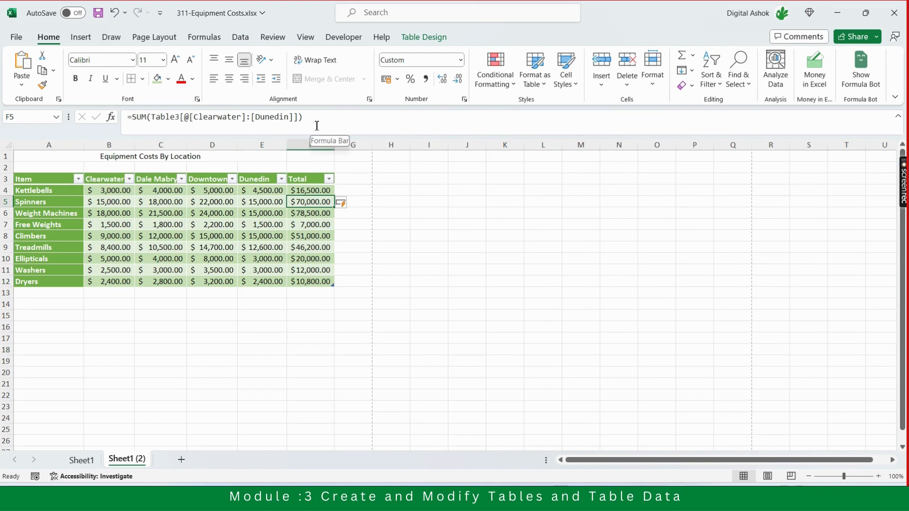
- Turn on the table's last-column emphasis and autofit the width of column F
click(406, 256)
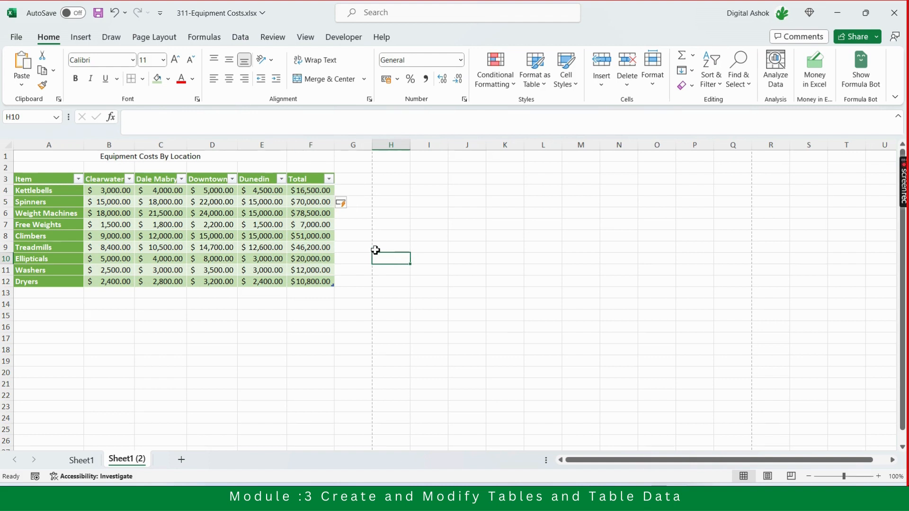
click(296, 204)
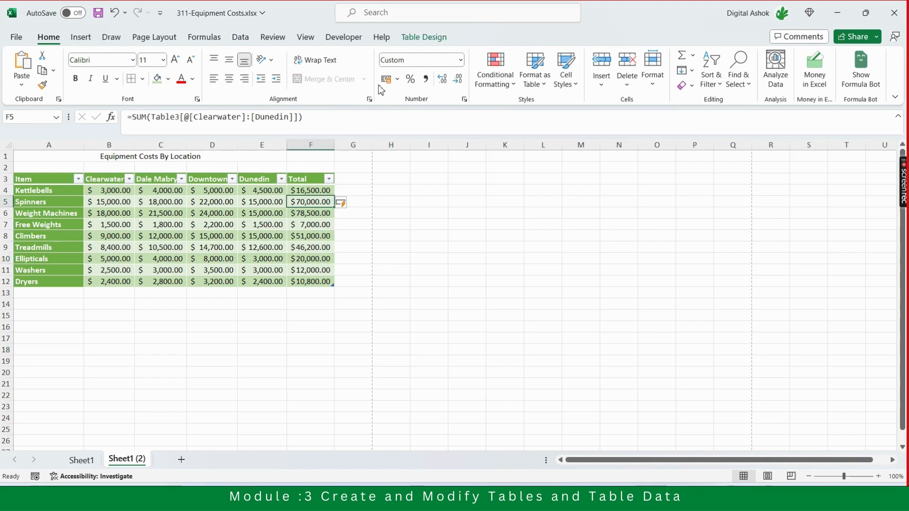
click(424, 38)
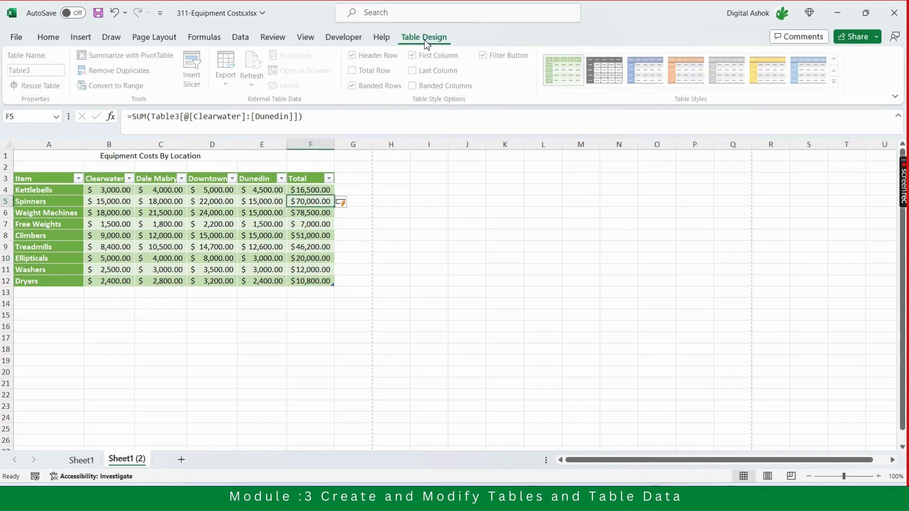
click(428, 72)
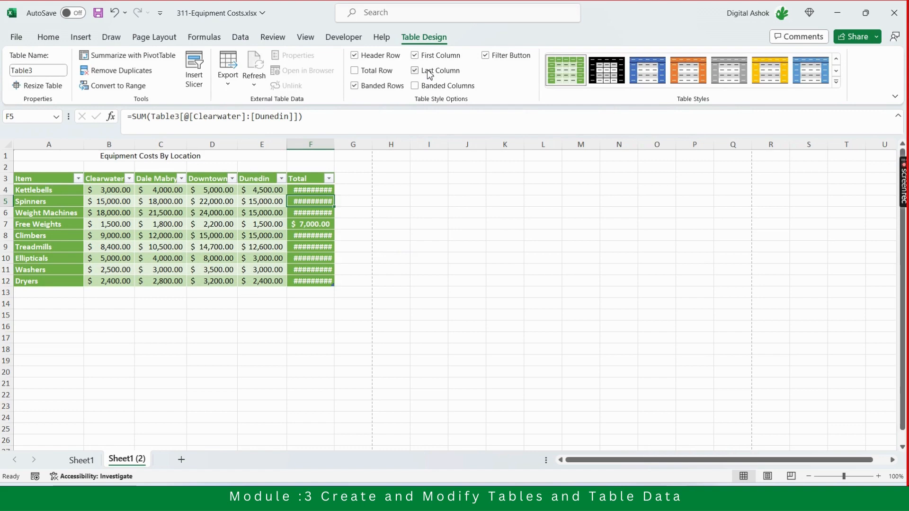
double_click(335, 145)
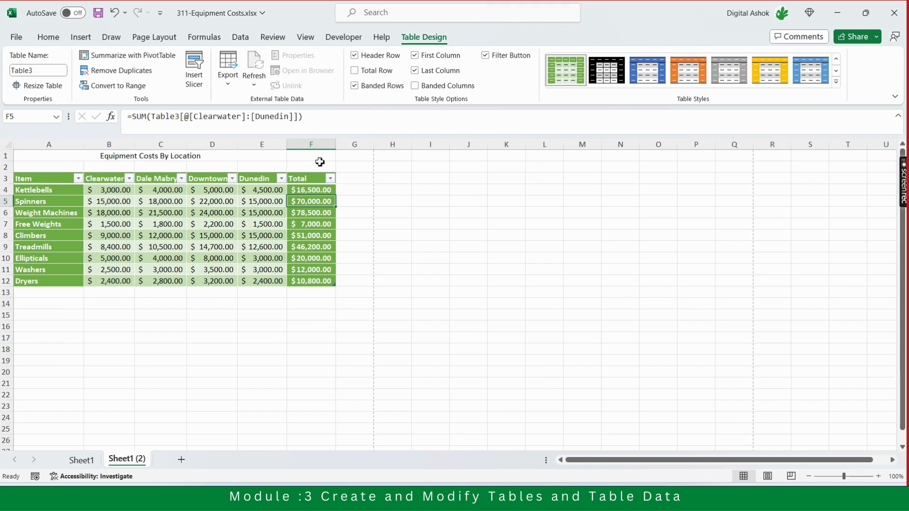
- Add a total row to the table, autofit column F, and select the grand total in F13
click(371, 76)
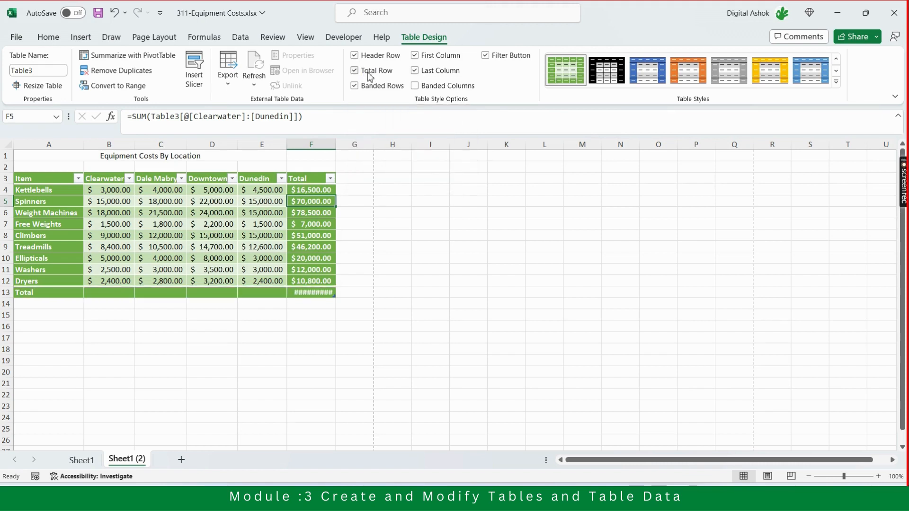
double_click(336, 144)
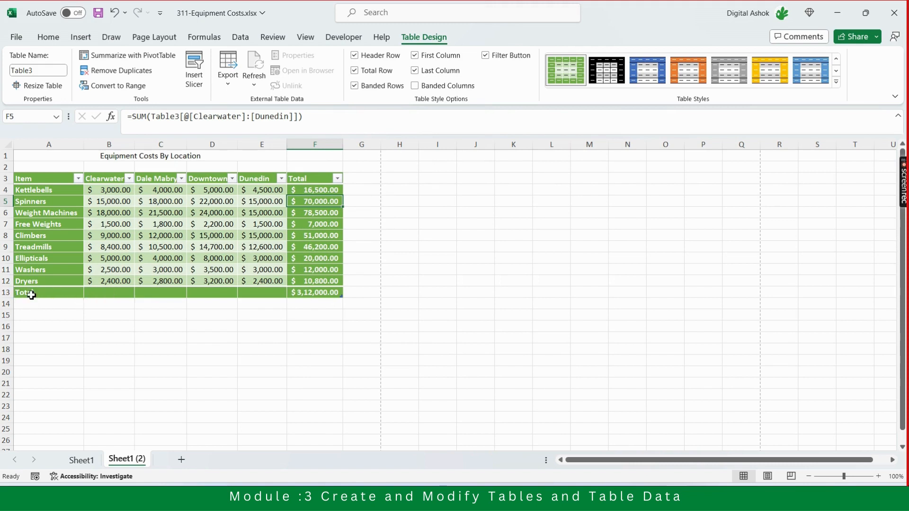
click(329, 293)
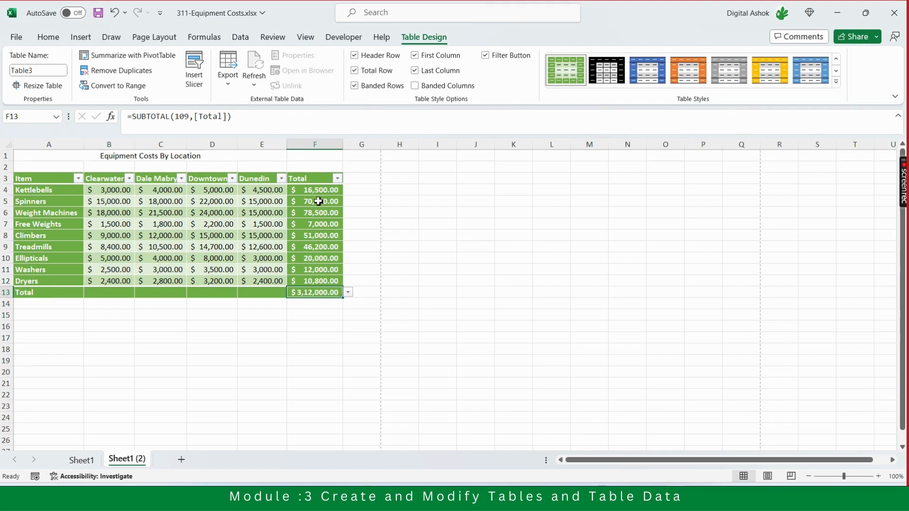
- Switch the total row's calculation in F13 to Average and then to Count
click(350, 293)
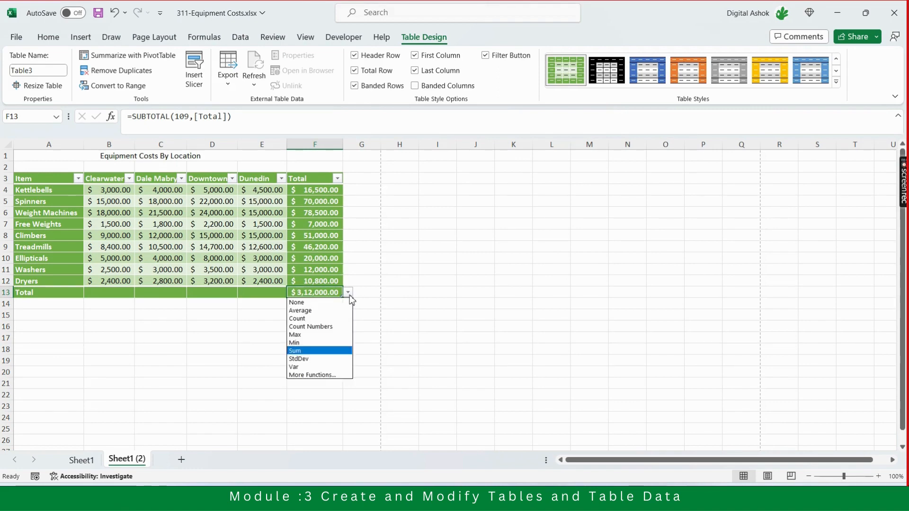
click(316, 312)
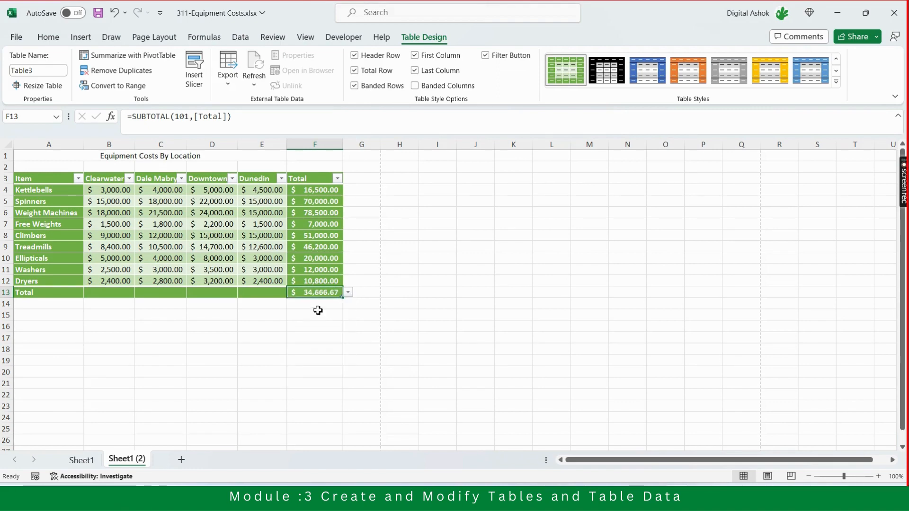
click(349, 294)
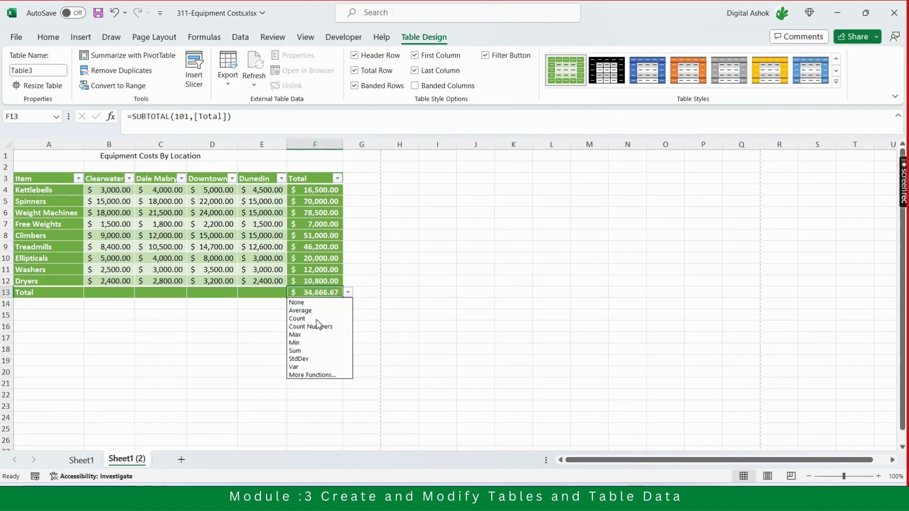
click(321, 322)
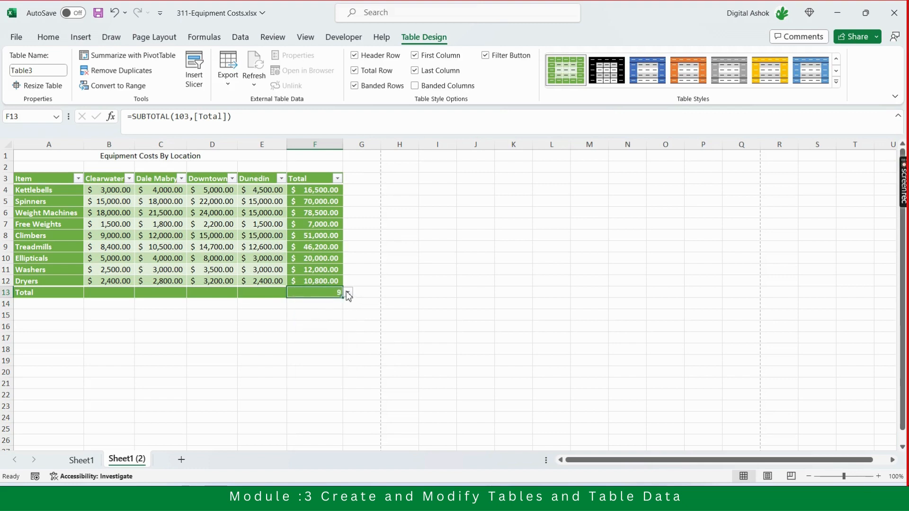
- Switch the total row's calculation in F13 to Max and then to Min
click(348, 294)
click(311, 335)
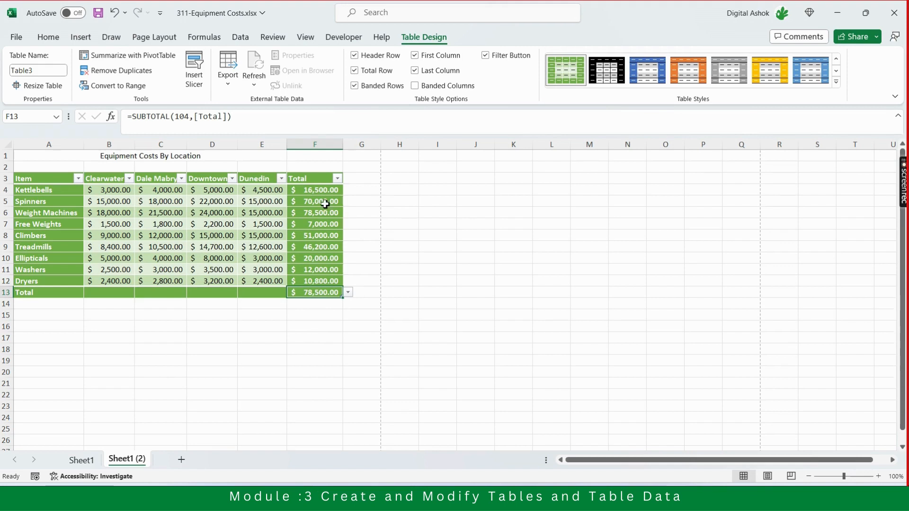
click(348, 293)
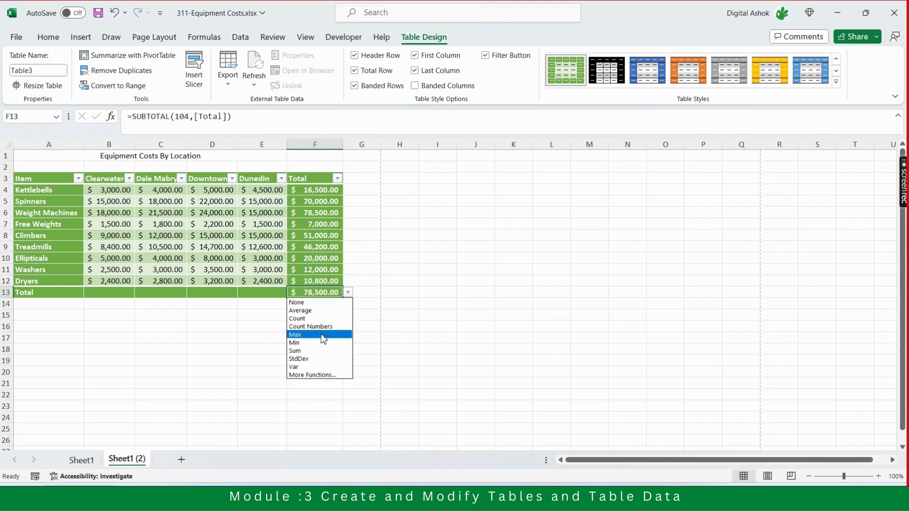
click(315, 344)
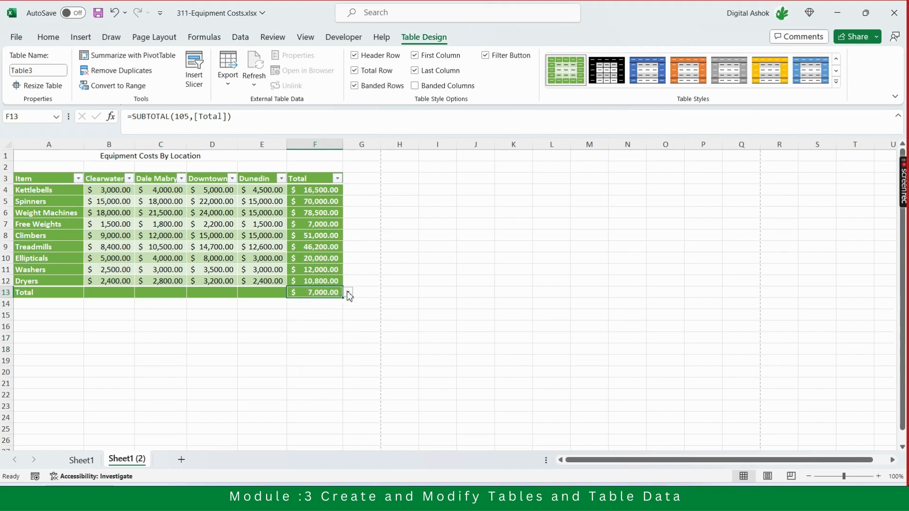
- Set the total row's calculation for the Total column in F13 to Sum
click(349, 293)
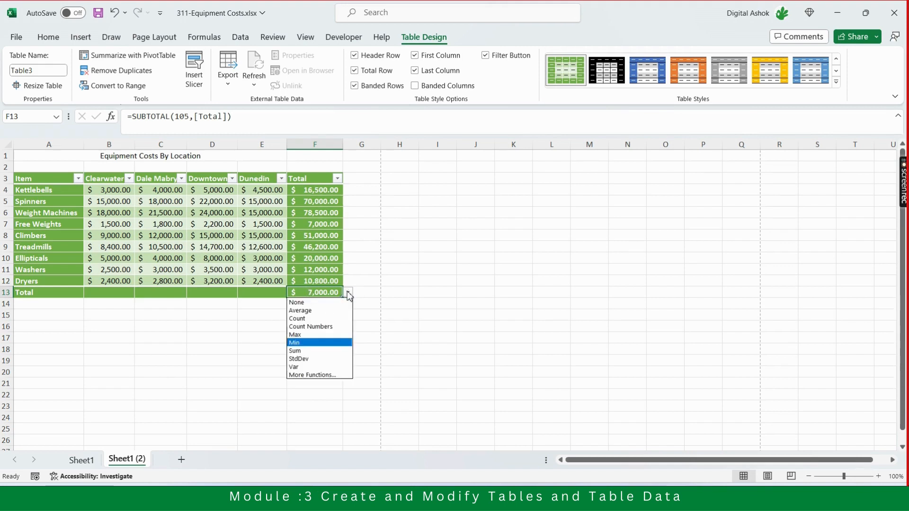
click(325, 350)
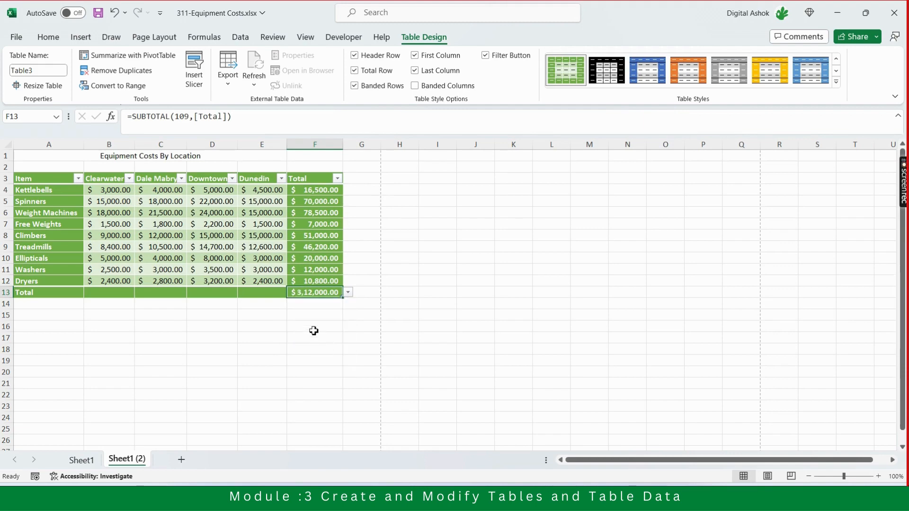
click(314, 331)
click(325, 294)
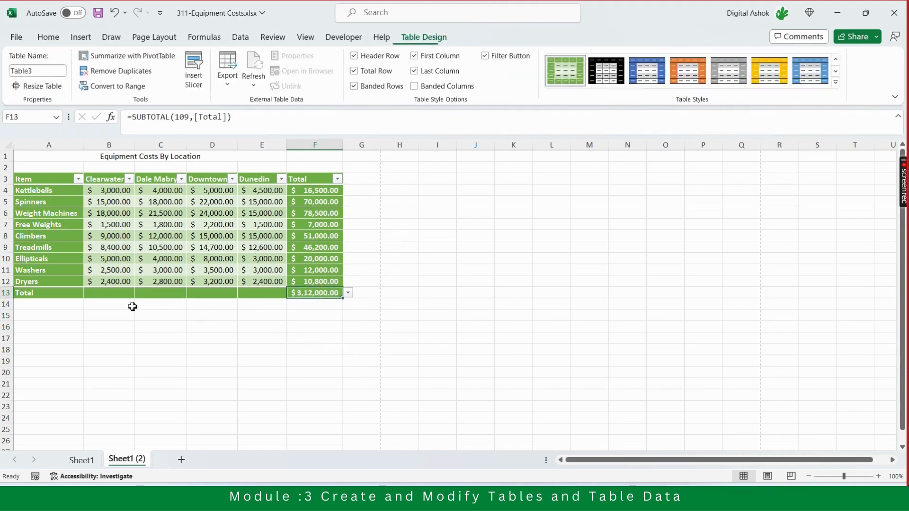
- Set the total row's calculation for the Clearwater column in B13 to Sum
click(118, 296)
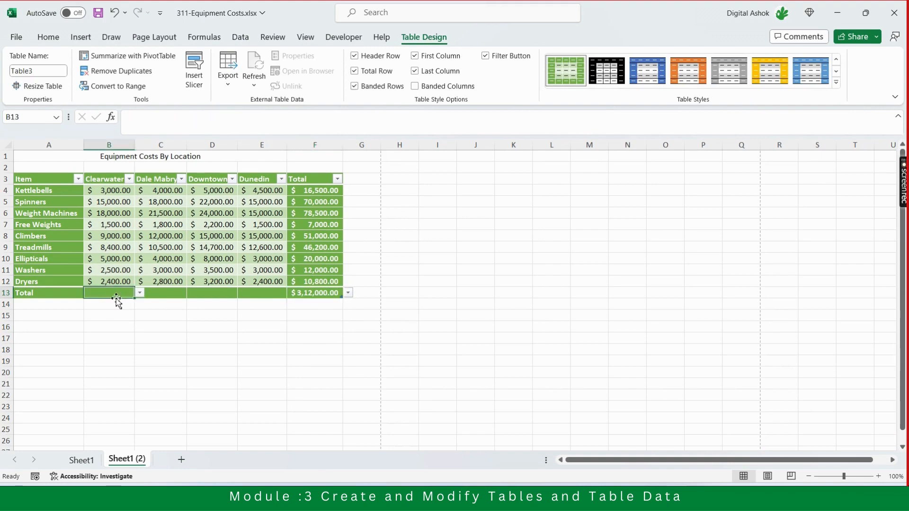
click(162, 294)
click(209, 296)
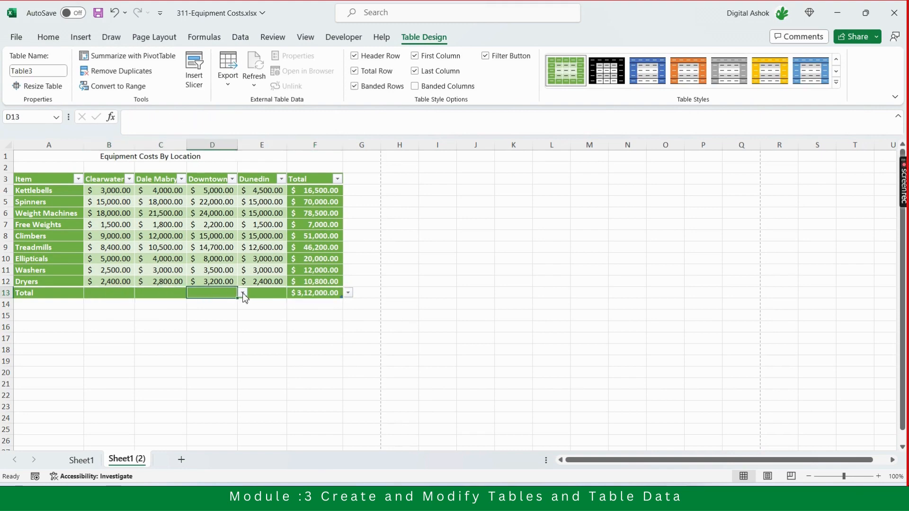
click(122, 296)
click(140, 294)
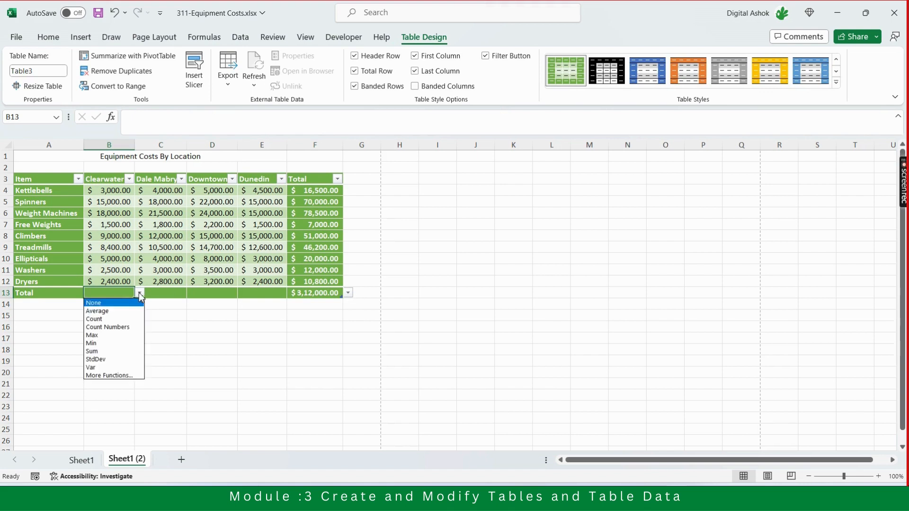
click(110, 352)
- Set the total row's calculation for the Dale Mabry column in C13 to Average
click(167, 294)
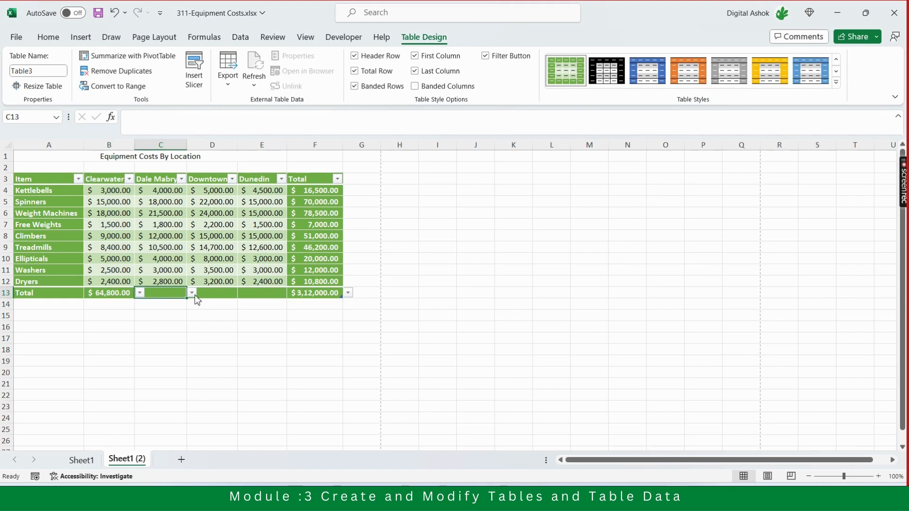
click(193, 294)
click(166, 311)
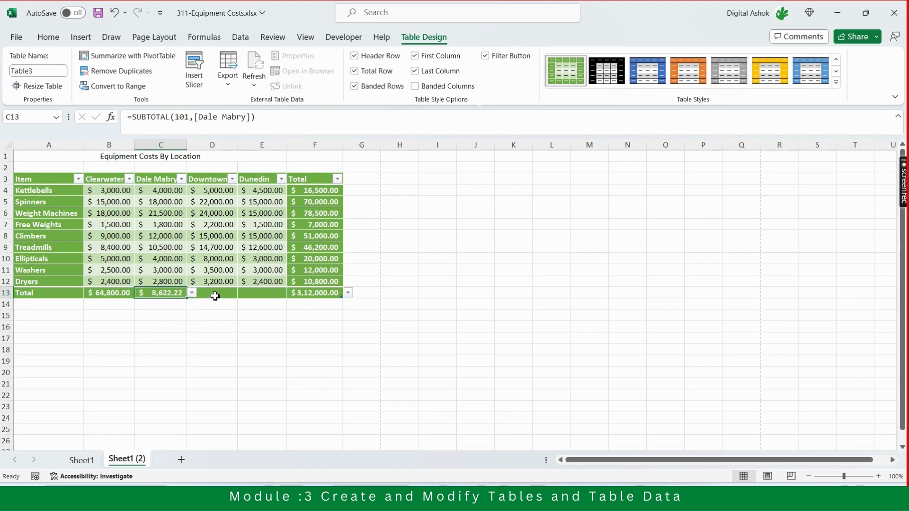
- Set the total row's calculation for the Downtown column in D13 to Sum
click(215, 296)
click(242, 292)
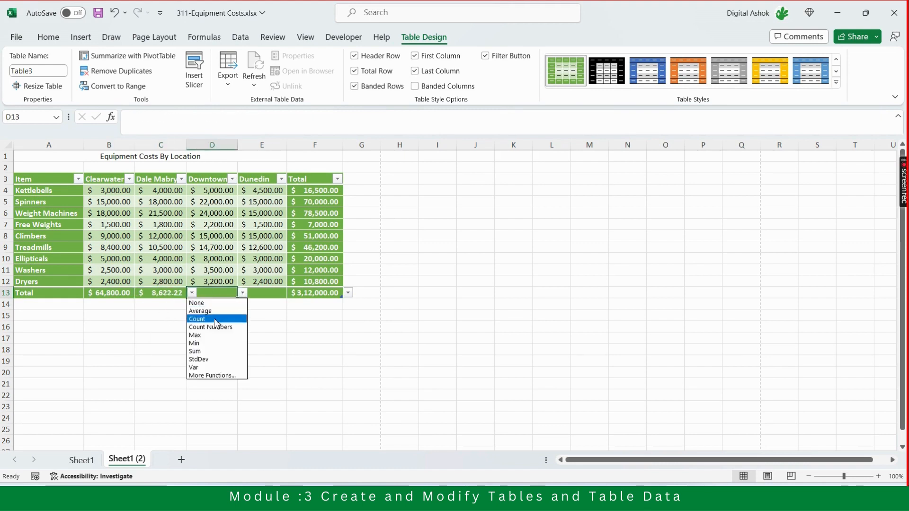
click(207, 351)
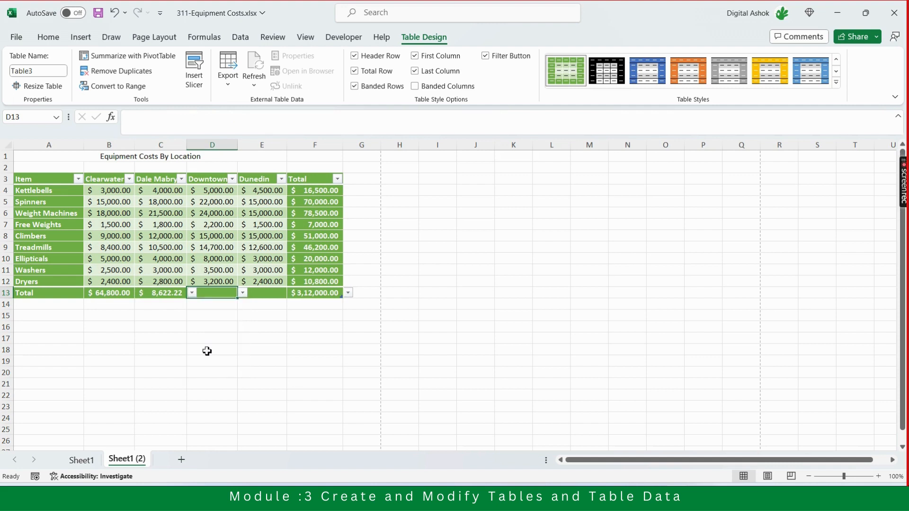
- Try StdDev, Var and Max in turn as the Dunedin column's total-row calculation in E13
click(266, 292)
click(292, 293)
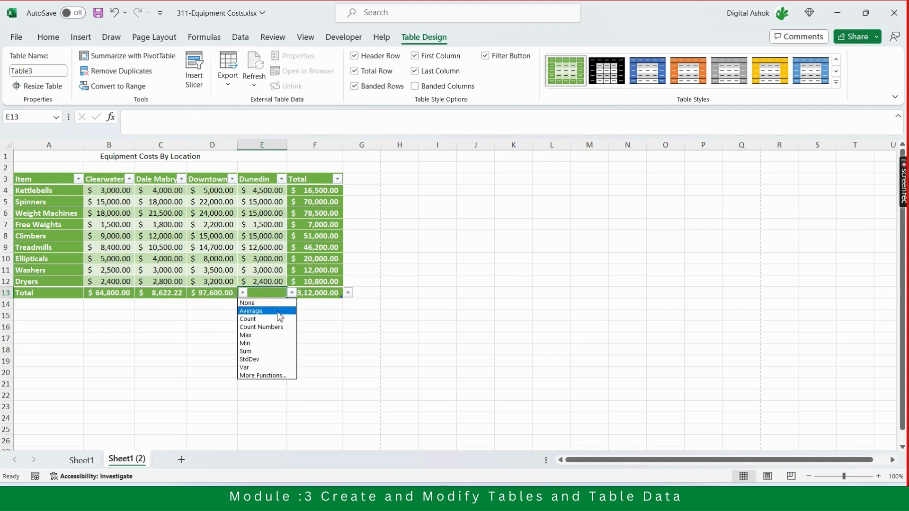
click(264, 368)
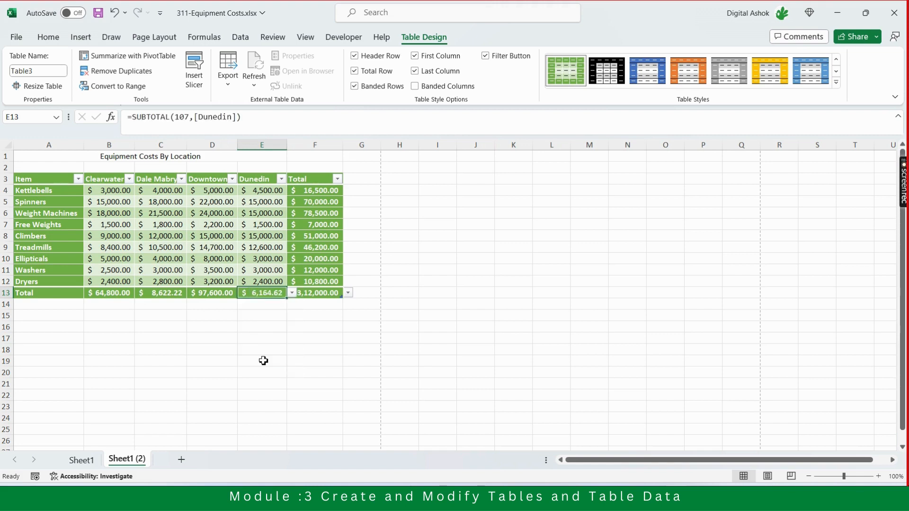
click(293, 293)
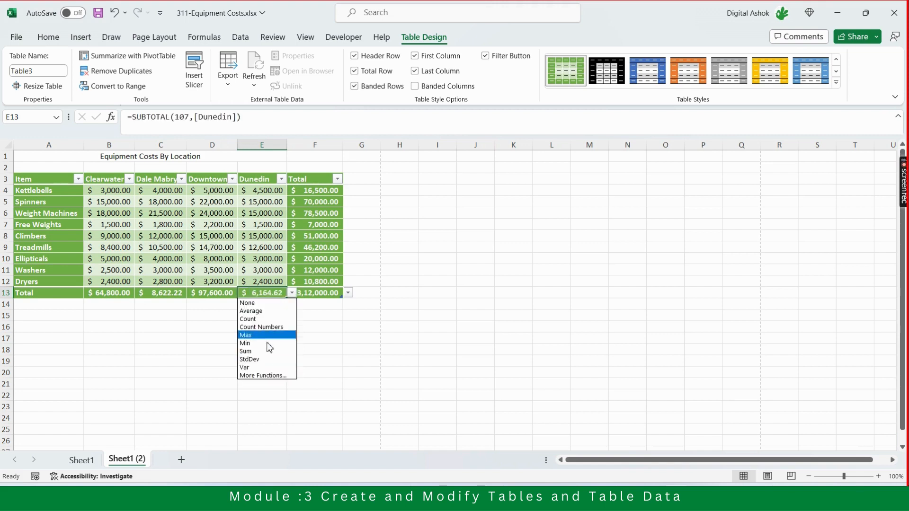
click(260, 368)
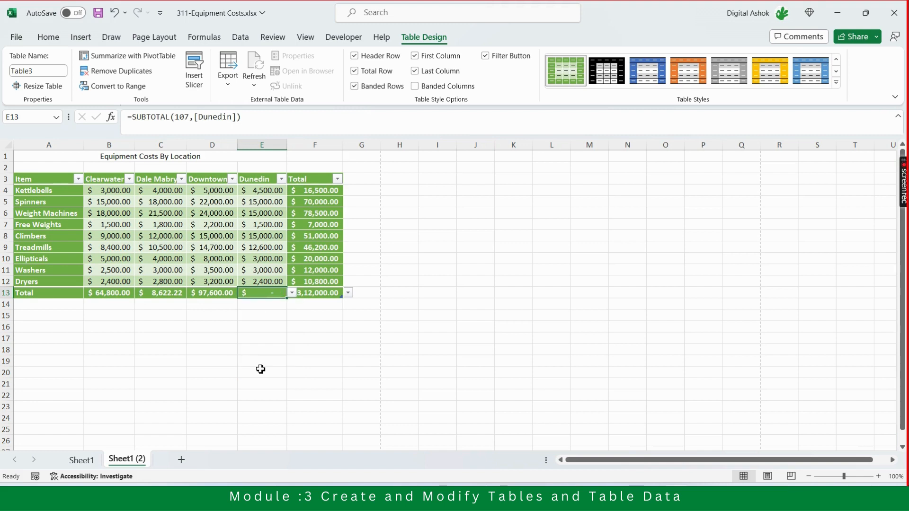
click(292, 293)
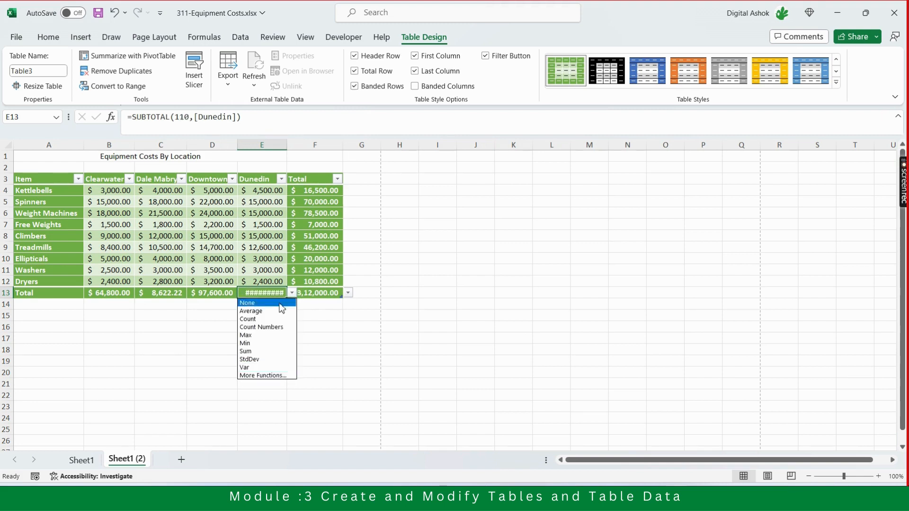
click(261, 334)
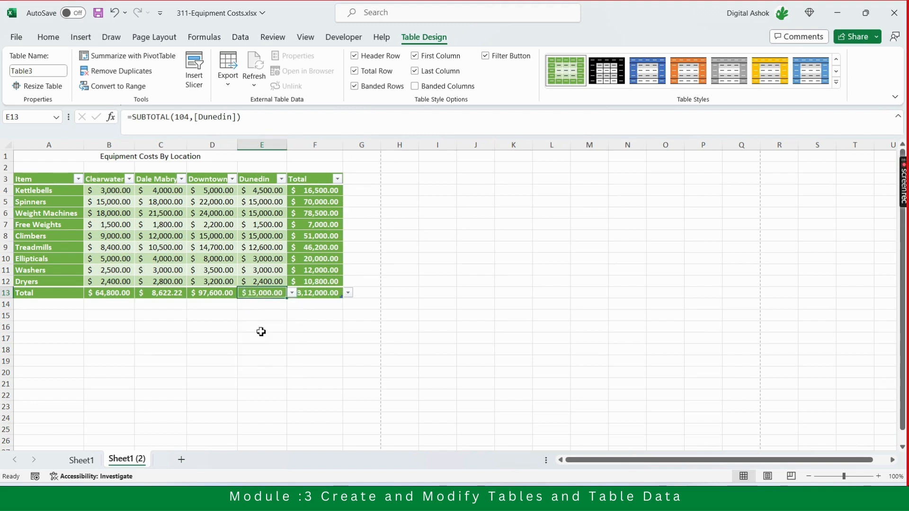
- Set the total row's calculation for the Dunedin column in E13 to Sum
click(292, 293)
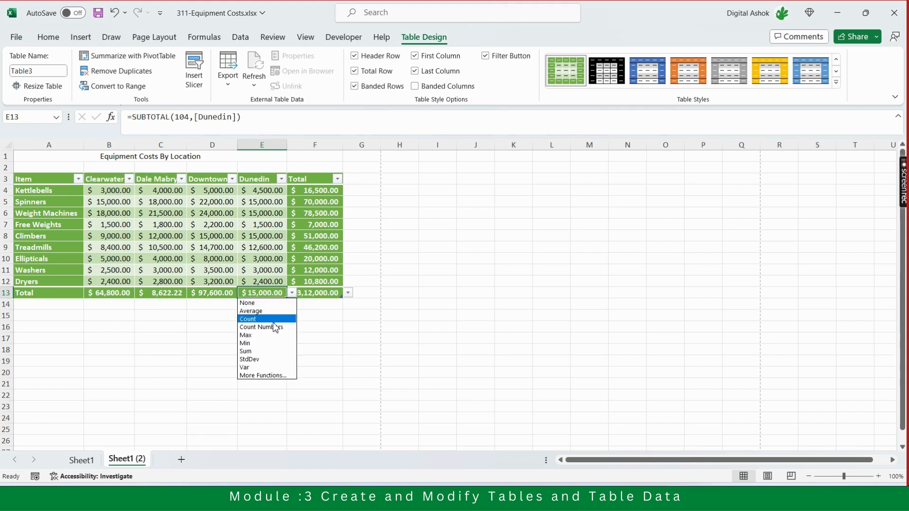
click(261, 353)
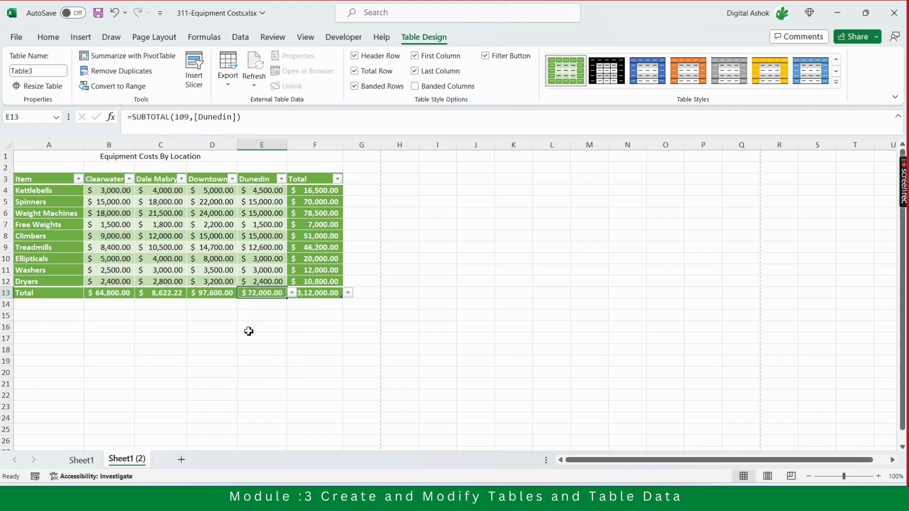
click(248, 329)
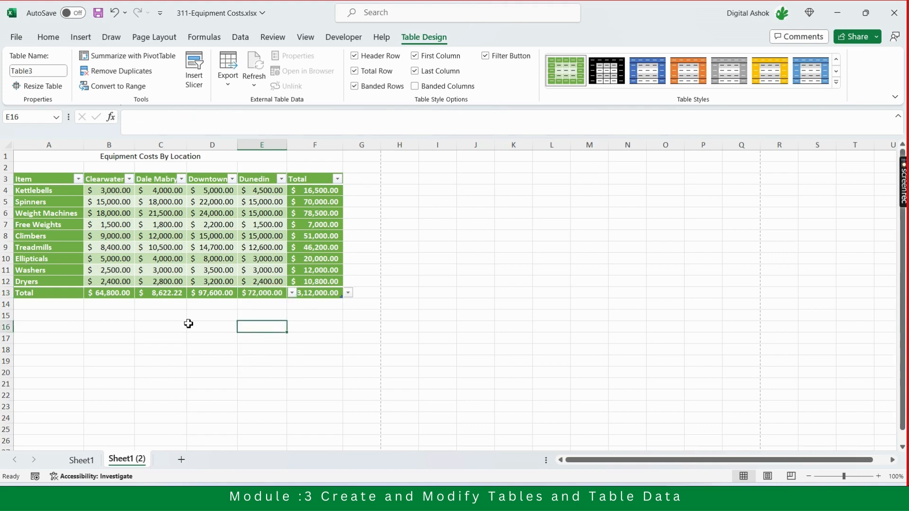
- Change the Dale Mabry column's total-row calculation in C13 to Sum
click(167, 298)
click(192, 294)
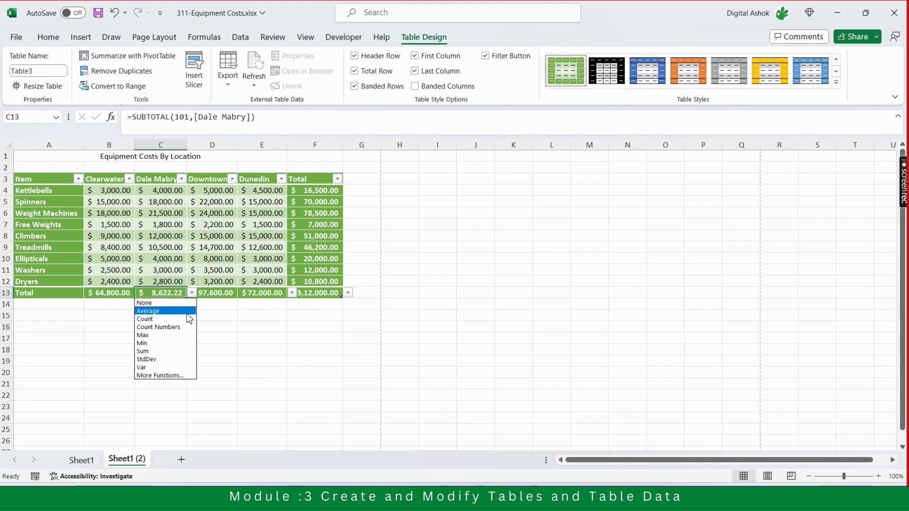
click(167, 351)
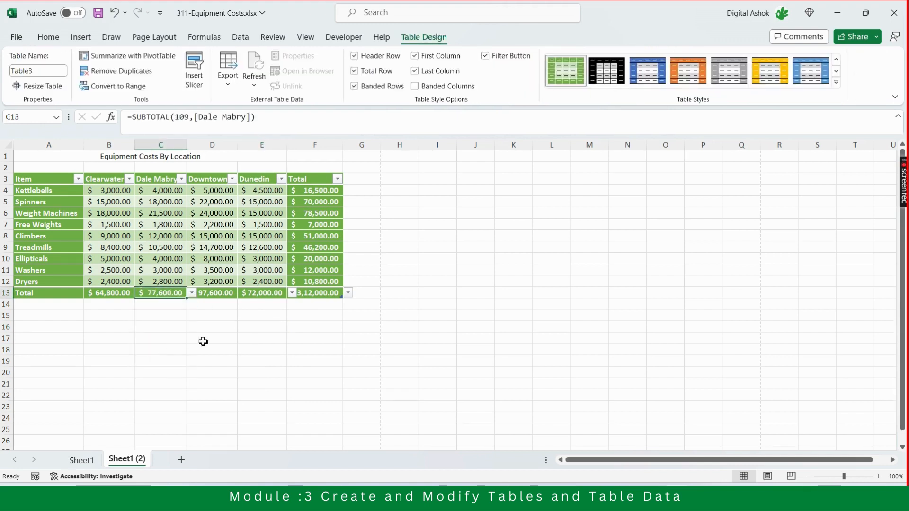
click(203, 340)
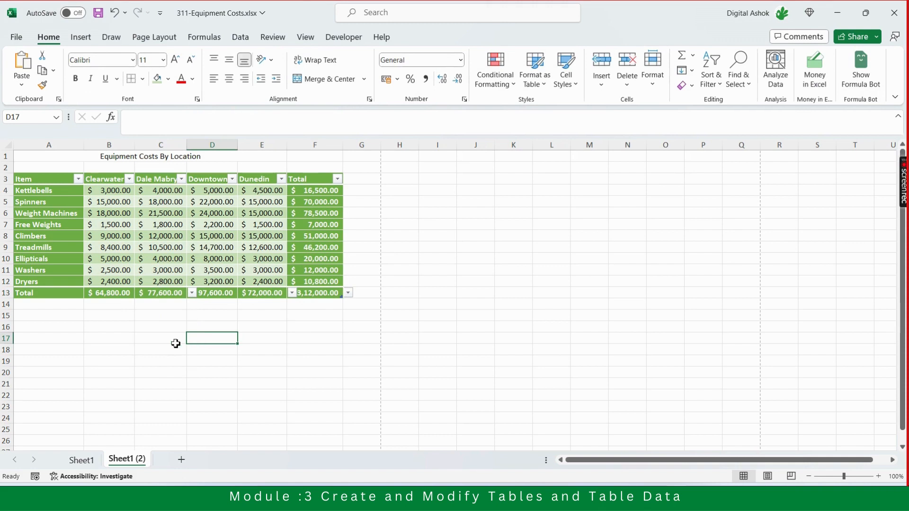
drag(367, 259, 372, 252)
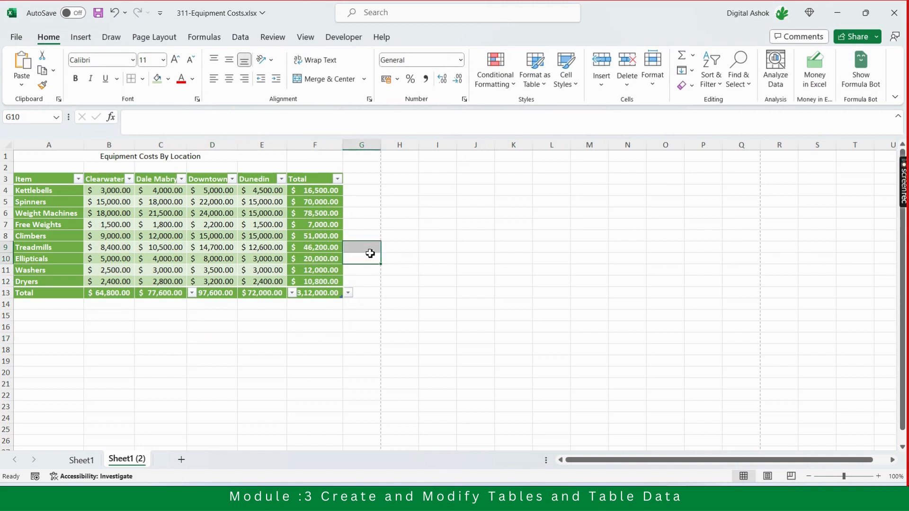
click(432, 237)
click(262, 237)
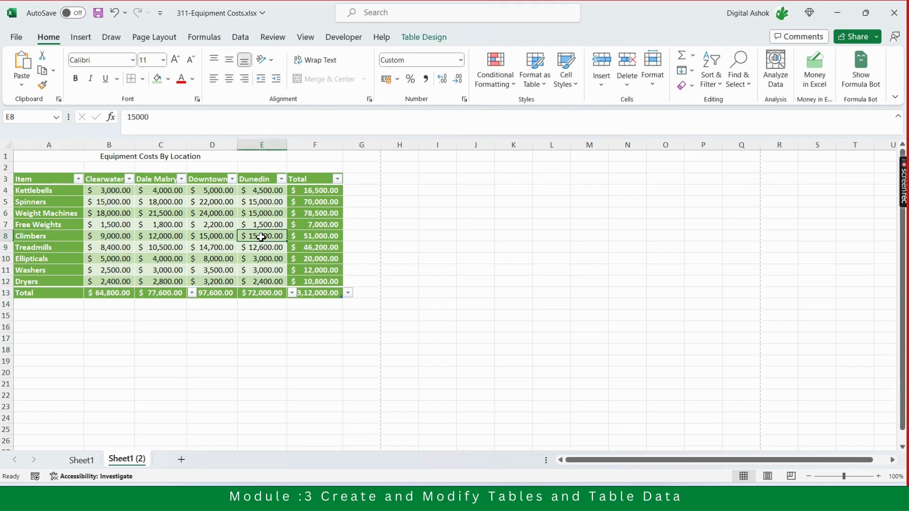
- Select a cell inside the equipment costs table and turn its total row off and back on
click(225, 234)
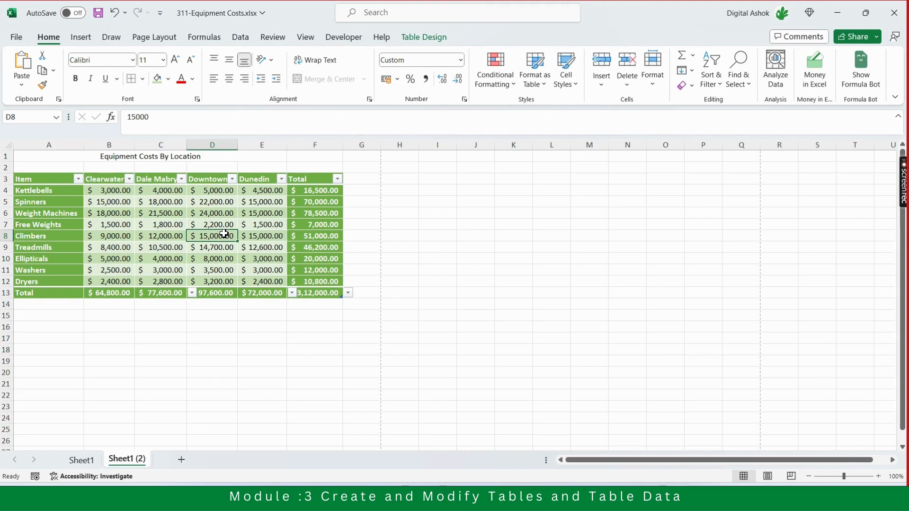
click(420, 36)
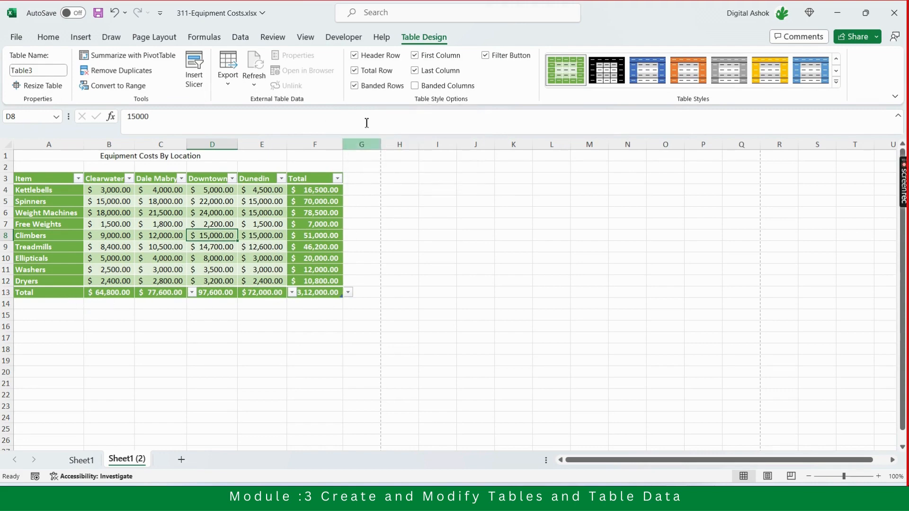
click(355, 70)
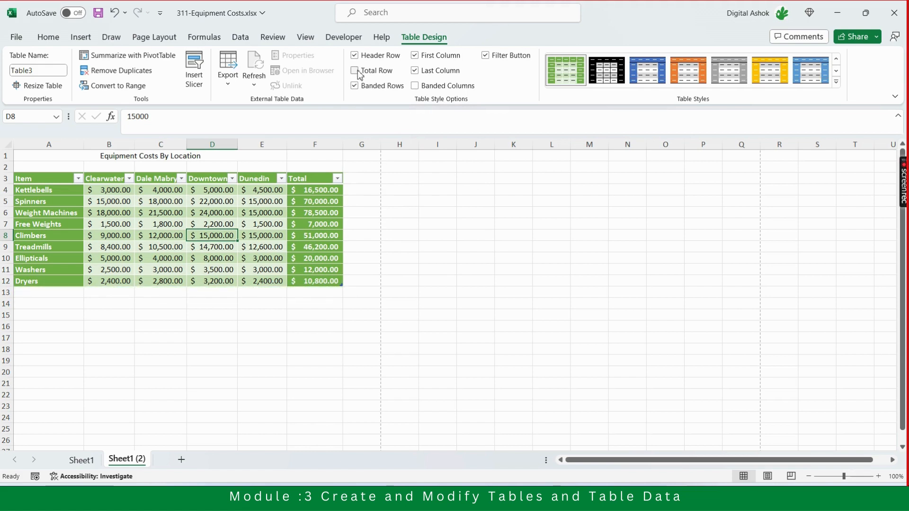
click(358, 71)
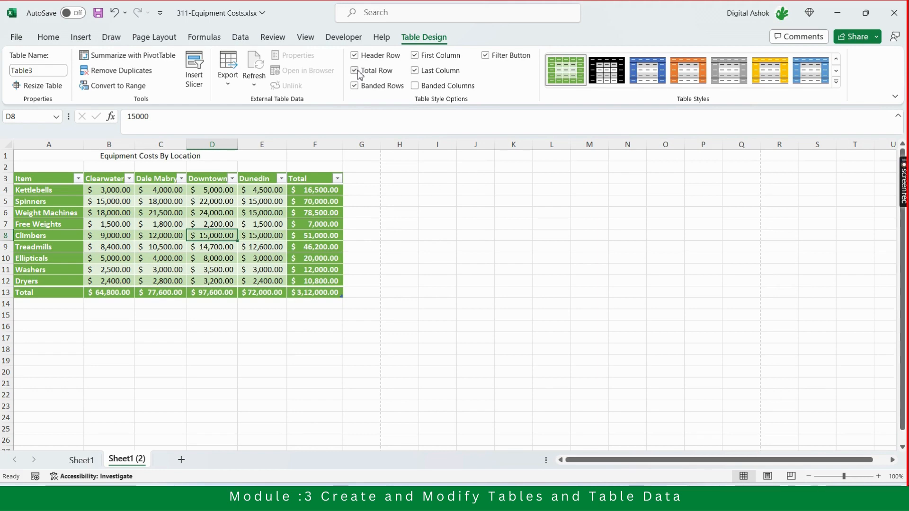
- Turn off the table's banded rows and turn on banded columns instead
click(379, 88)
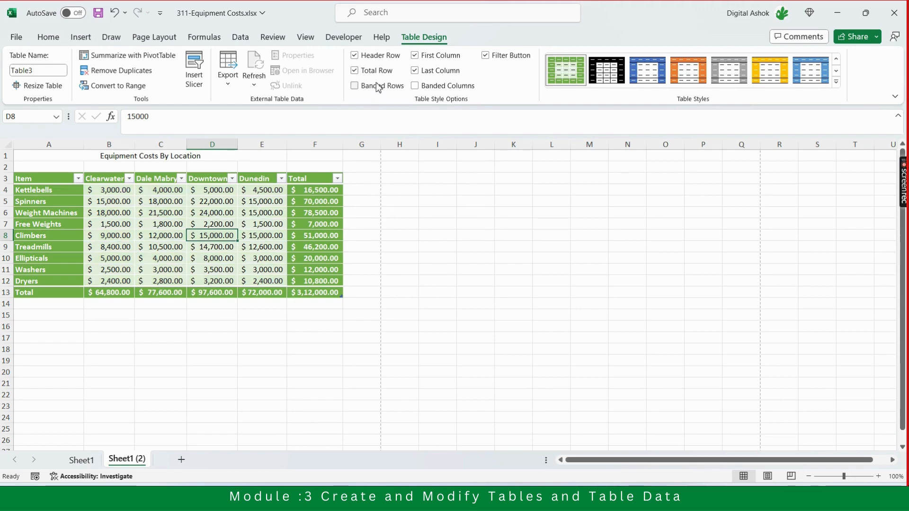
click(379, 89)
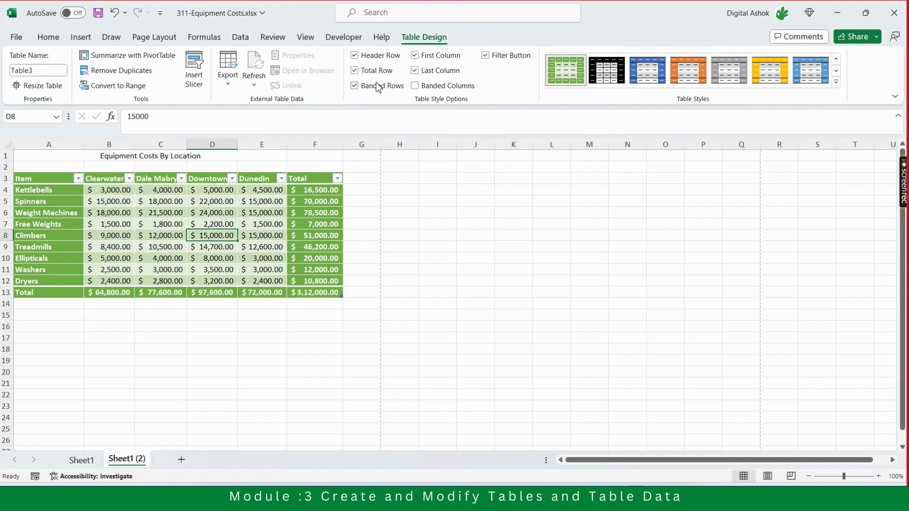
click(378, 88)
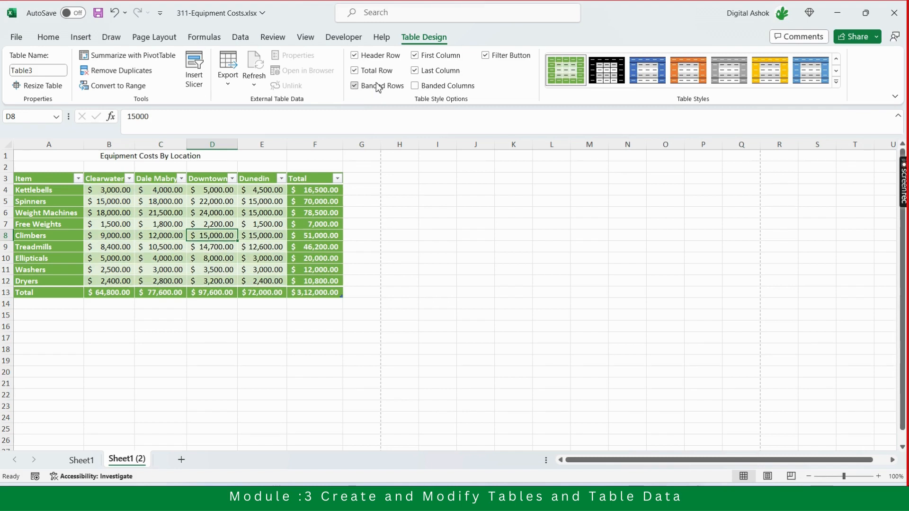
click(444, 89)
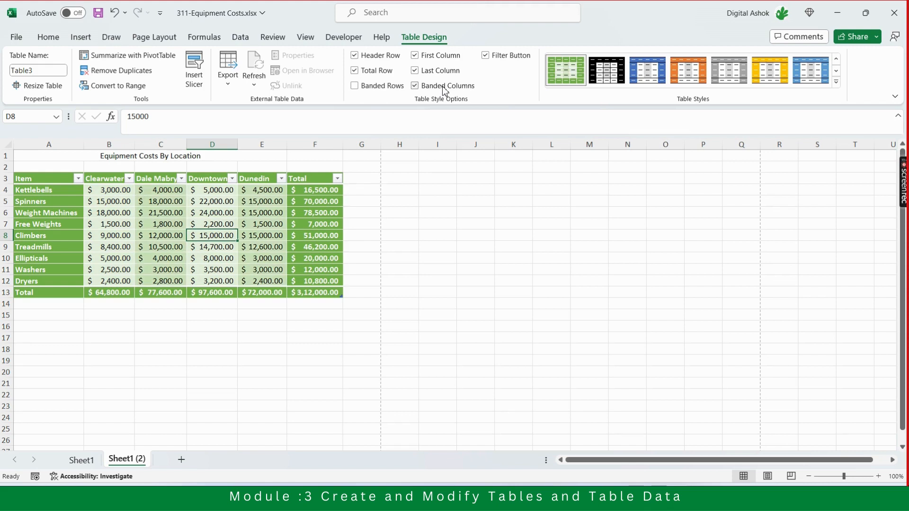
- Turn off the table's banded columns and switch its filter buttons off and back on
click(445, 89)
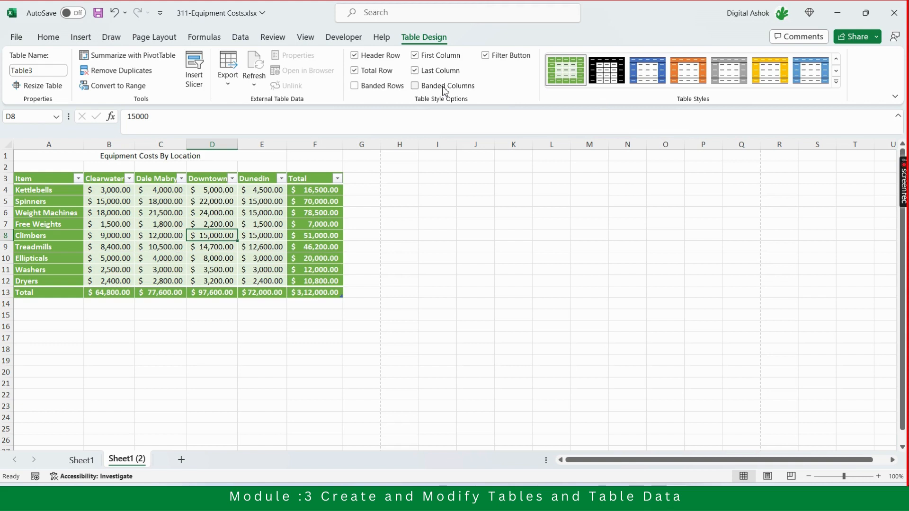
click(486, 57)
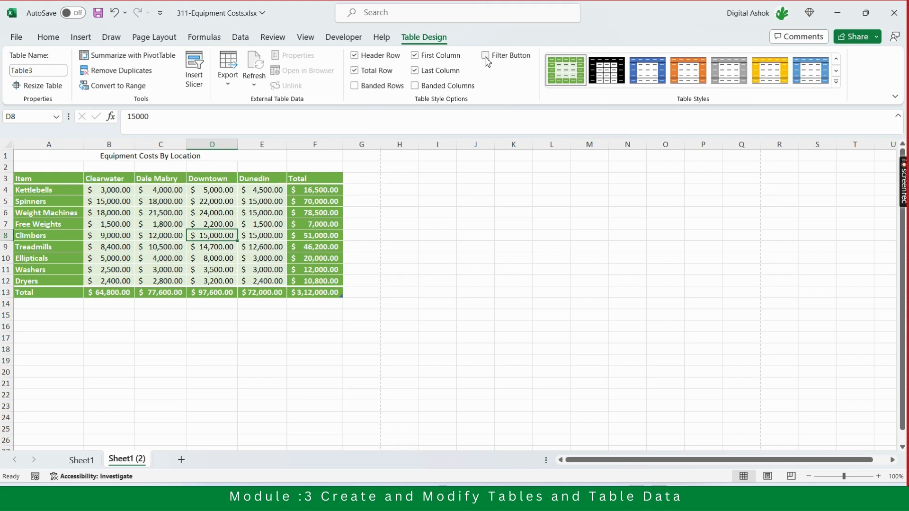
click(486, 56)
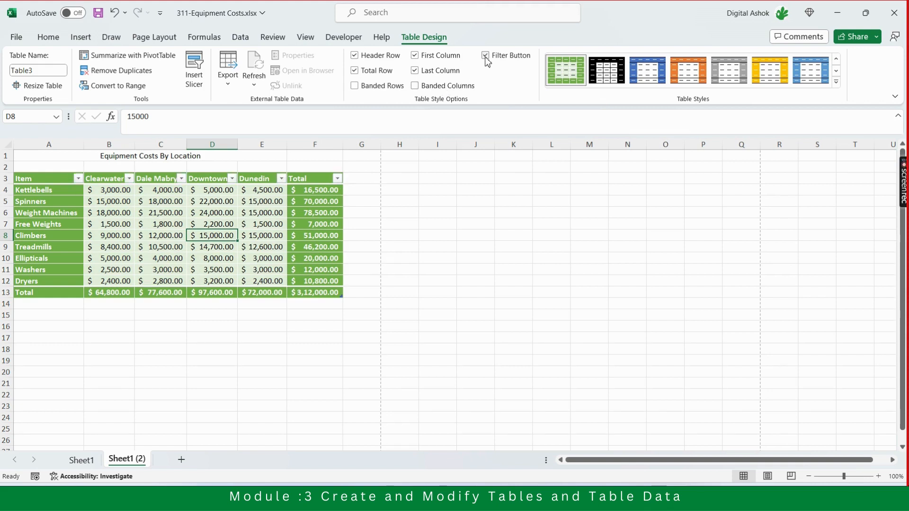
- Switch the table's last-column and first-column formatting off and back on, one after the other
click(426, 78)
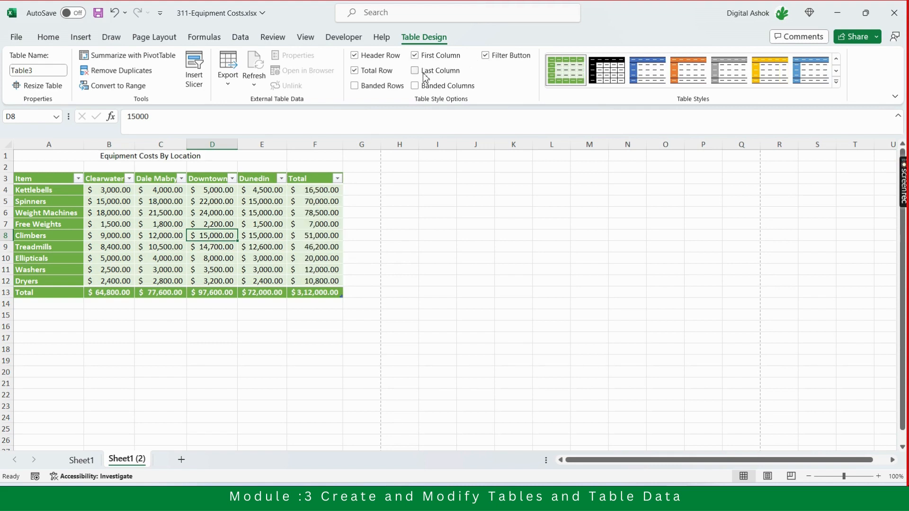
click(425, 75)
click(434, 58)
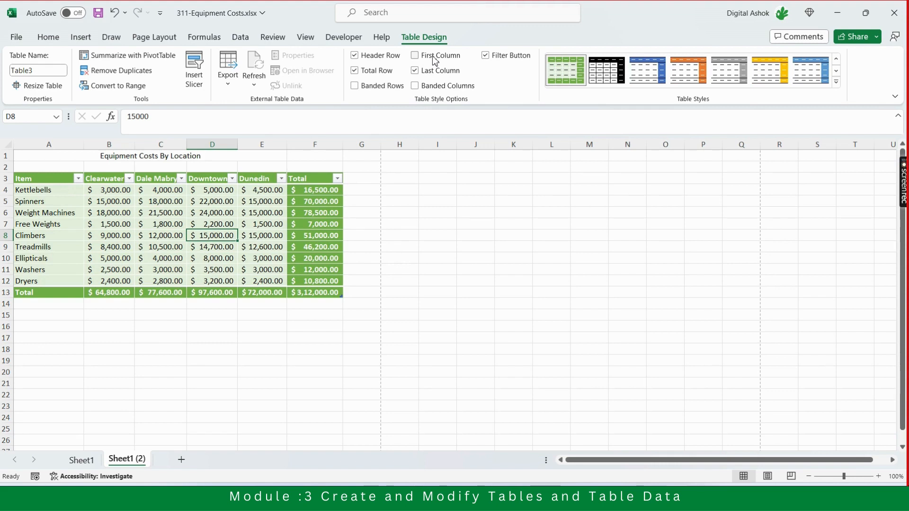
click(435, 61)
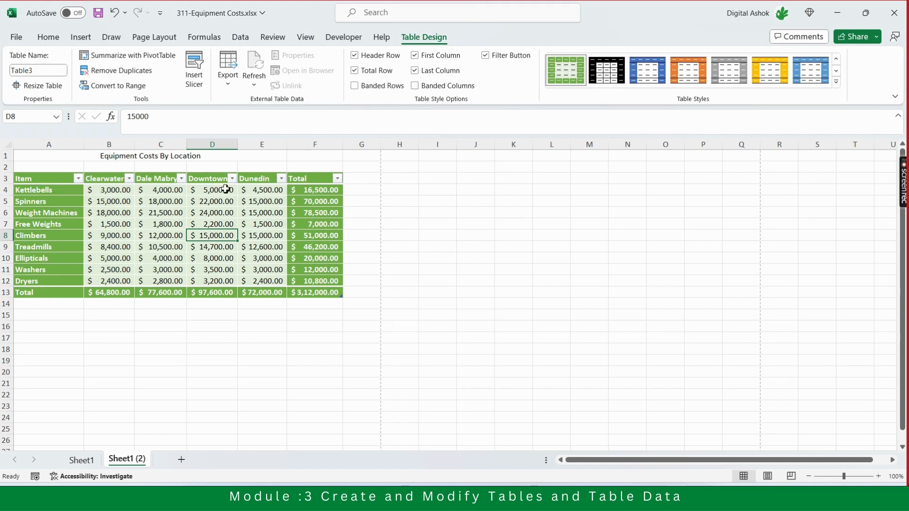
- Rename the equipment costs table as Sales
click(48, 70)
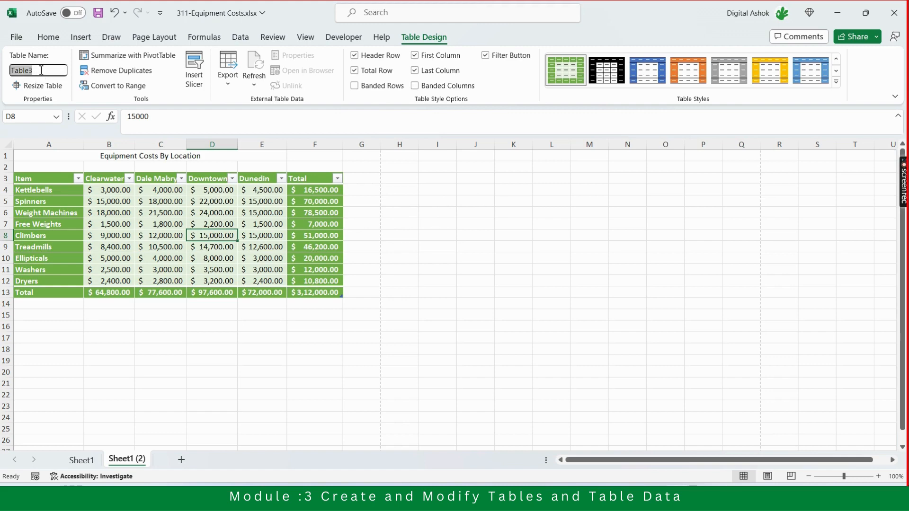
click(523, 229)
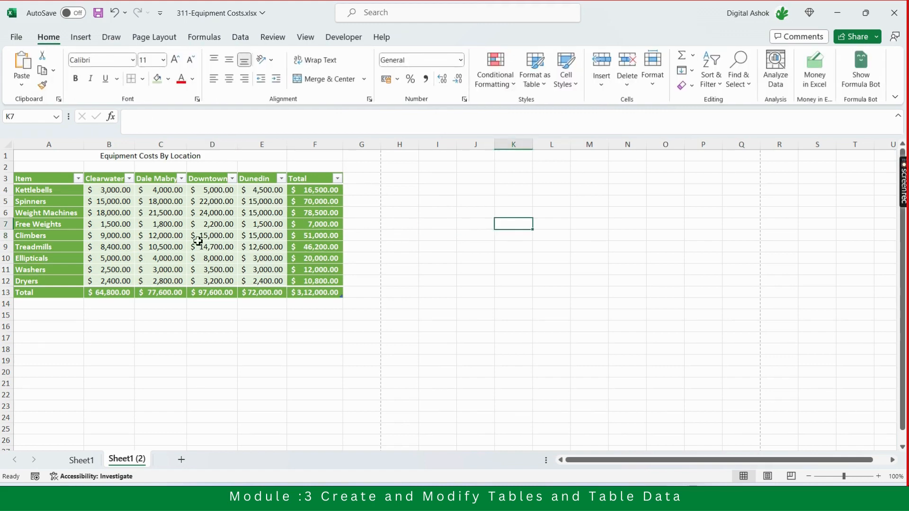
click(174, 238)
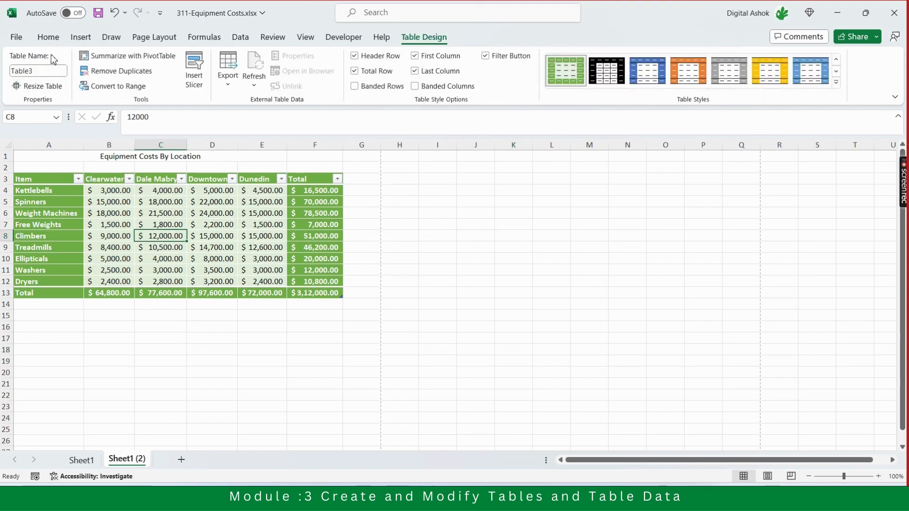
click(497, 258)
click(219, 225)
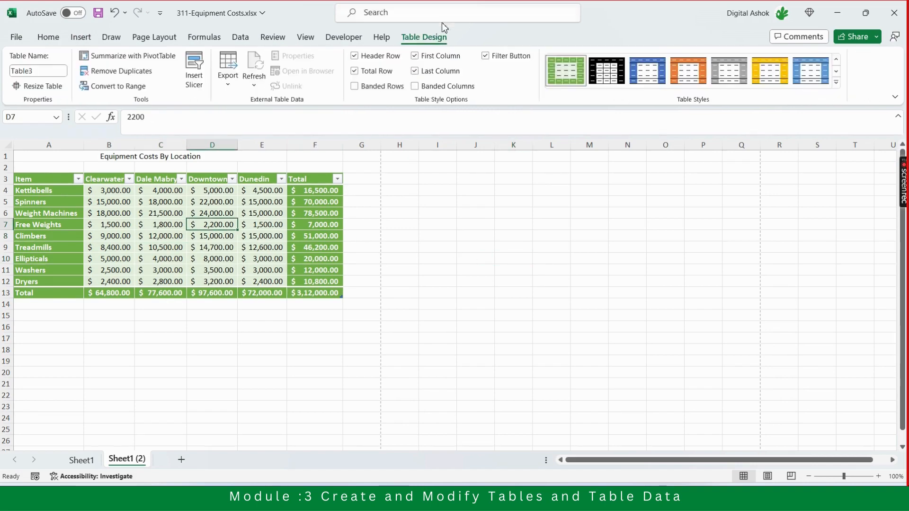
click(38, 70)
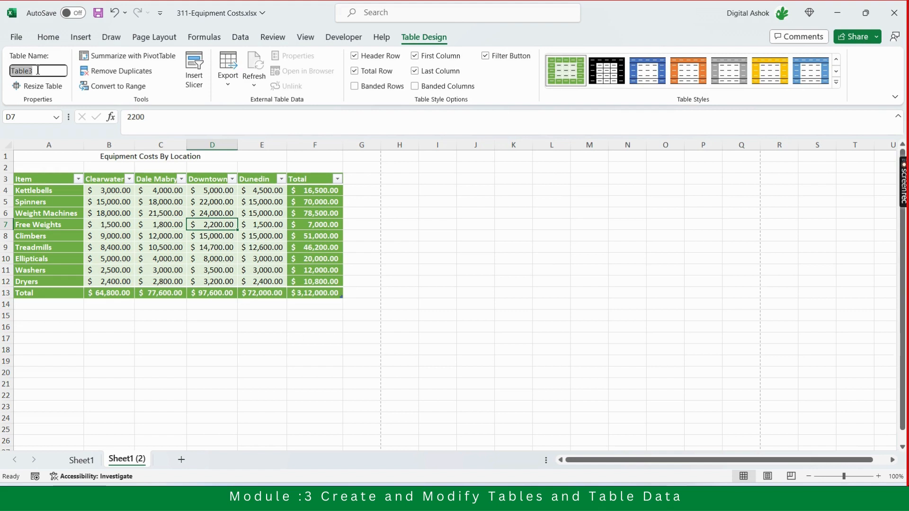
text(Sales)
key(Return)
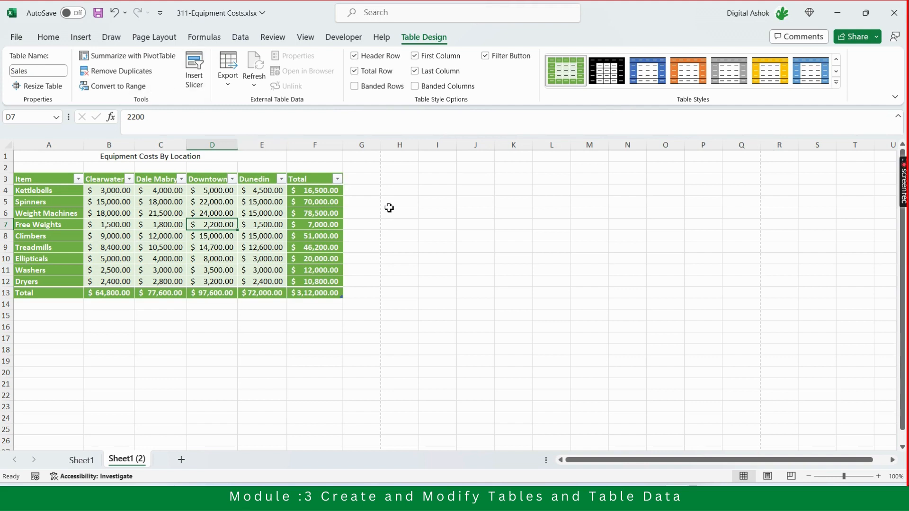
- Add three new blank worksheets after Sheet1 (2)
click(470, 229)
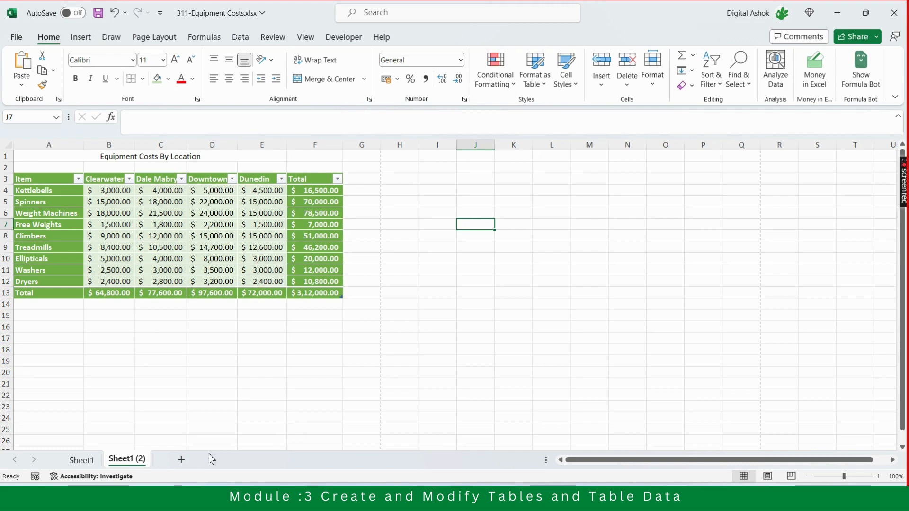
click(182, 459)
click(222, 460)
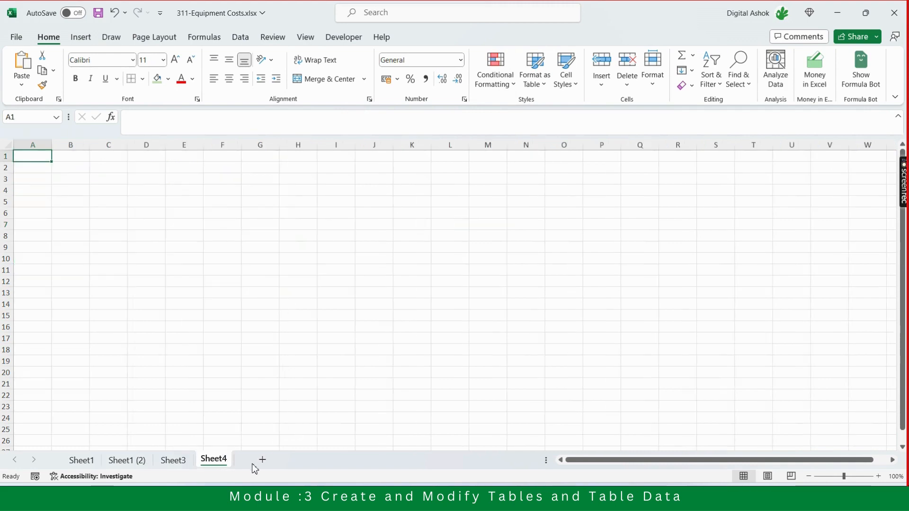
click(262, 461)
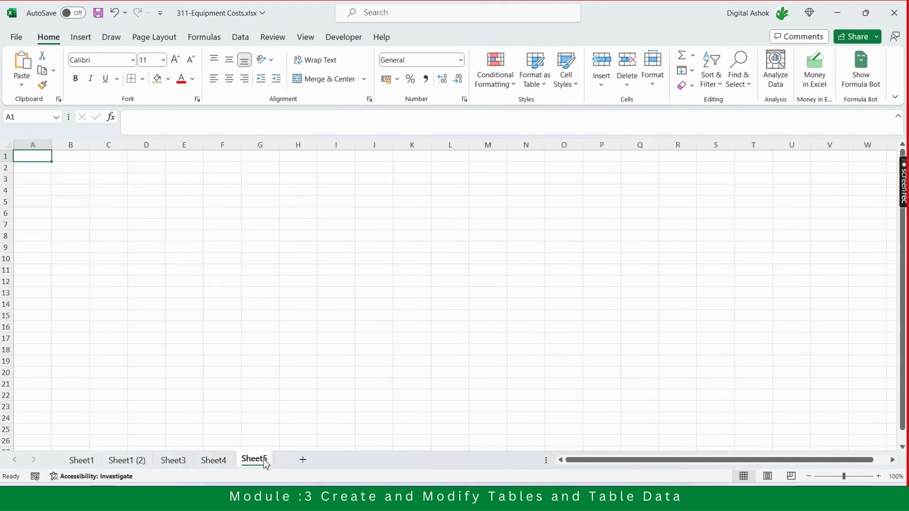
- Jump from the blank sheet to the Sales table by its name and clear the selection in H8
click(56, 119)
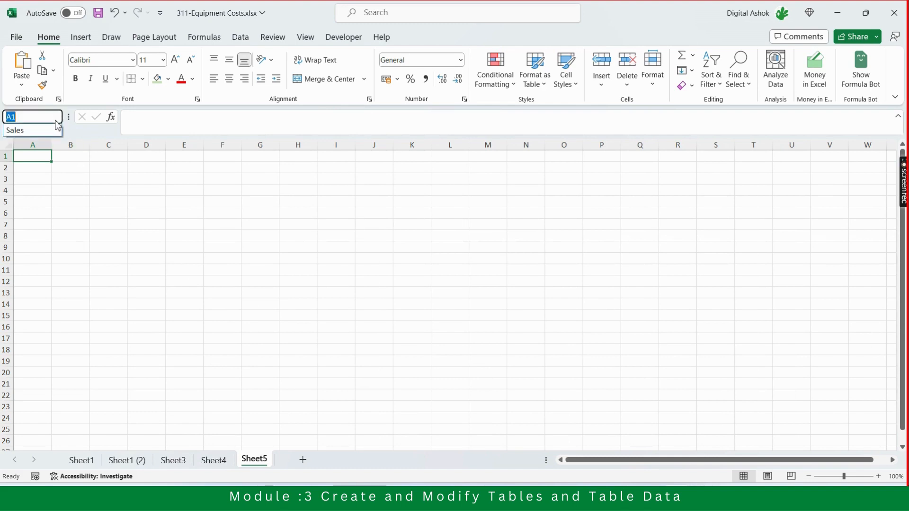
click(28, 131)
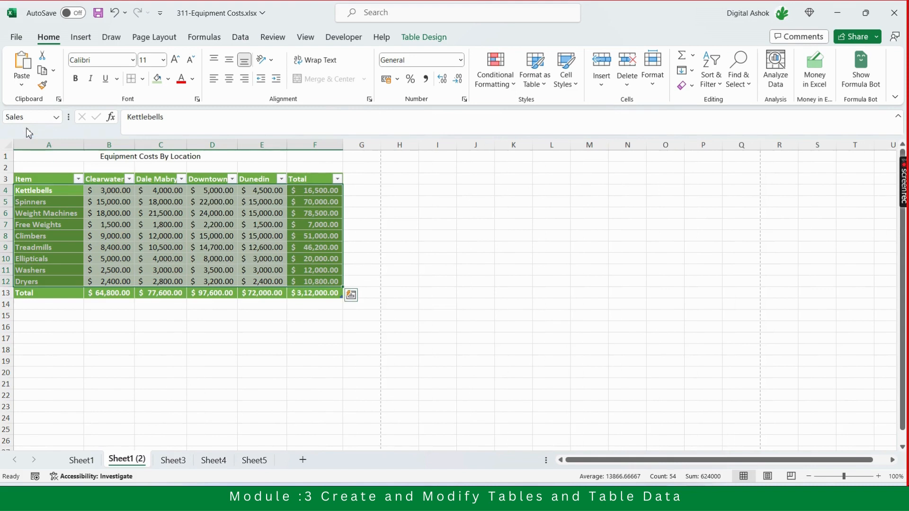
click(410, 237)
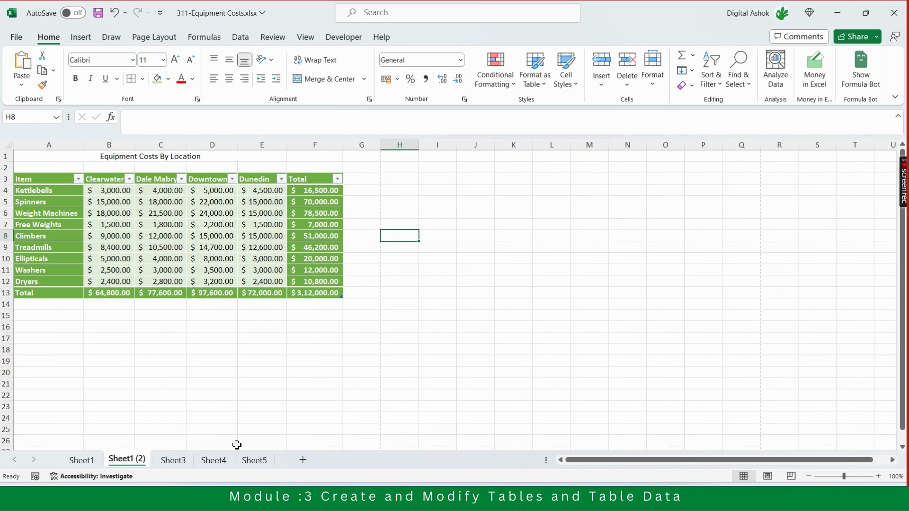
click(189, 233)
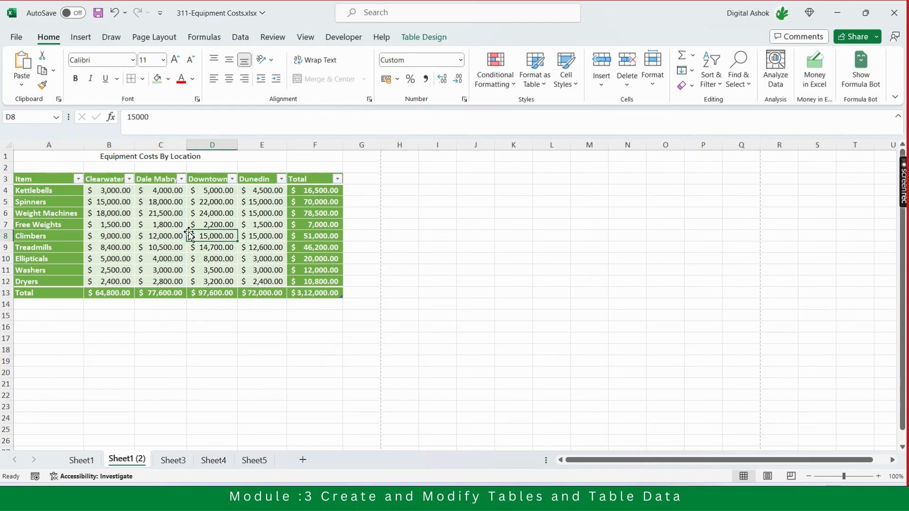
click(403, 39)
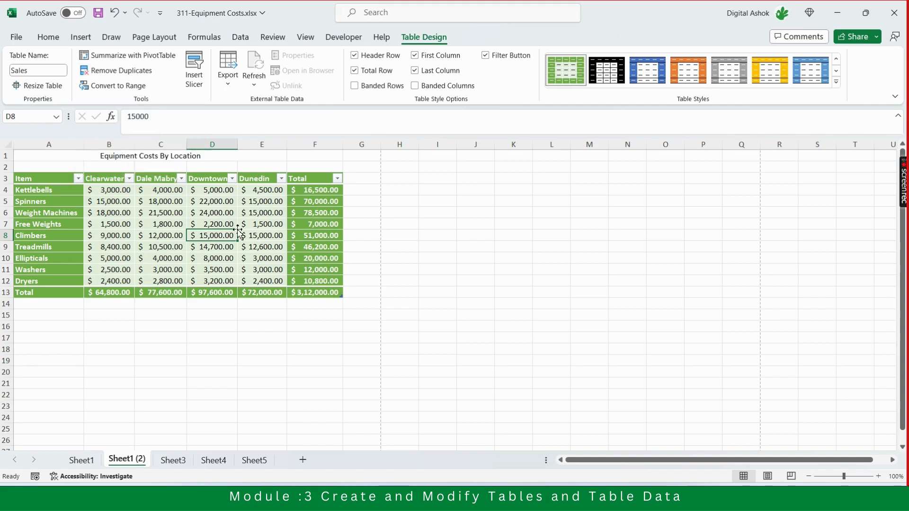
click(491, 227)
click(261, 223)
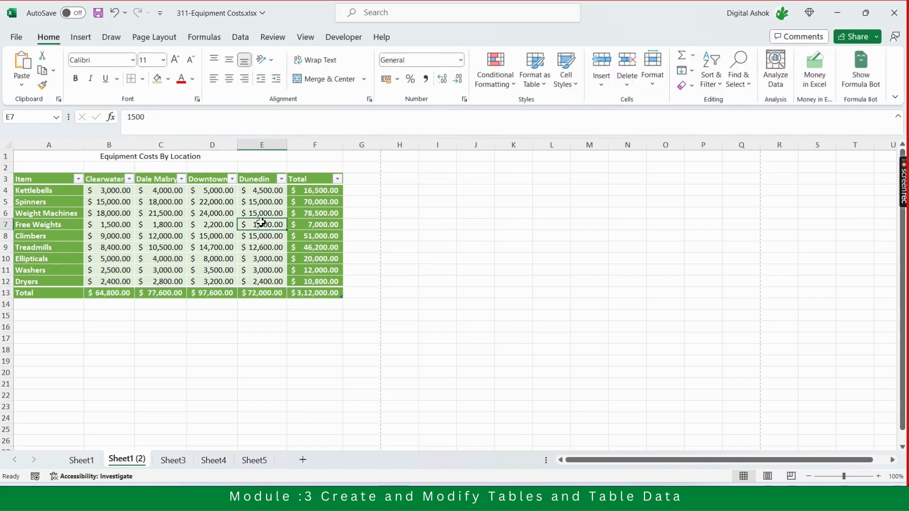
- Enter the header gh in G3 directly beside the table and undo that entry
click(361, 178)
text(gh)
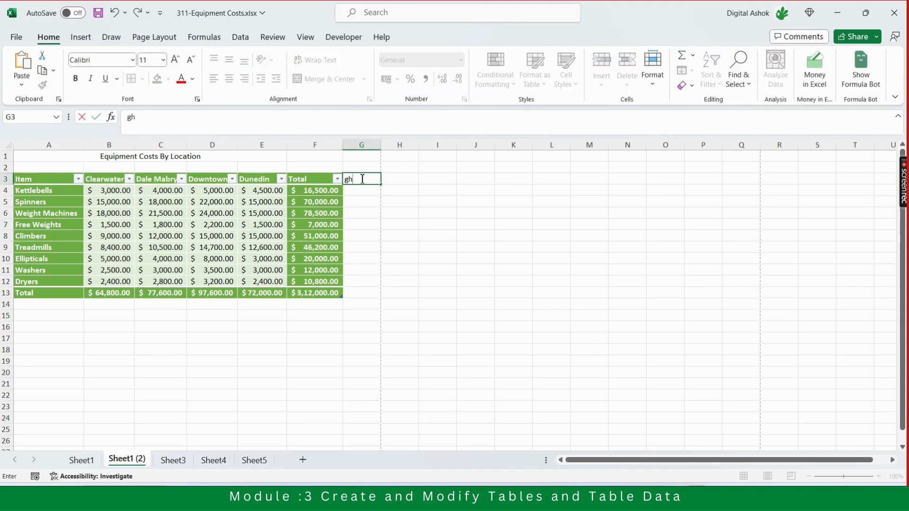
key(Return)
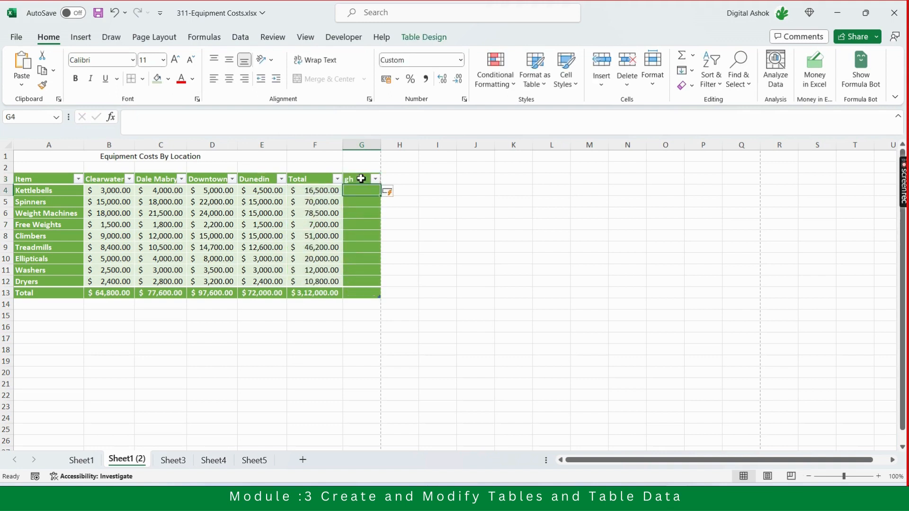
key(ctrl+z)
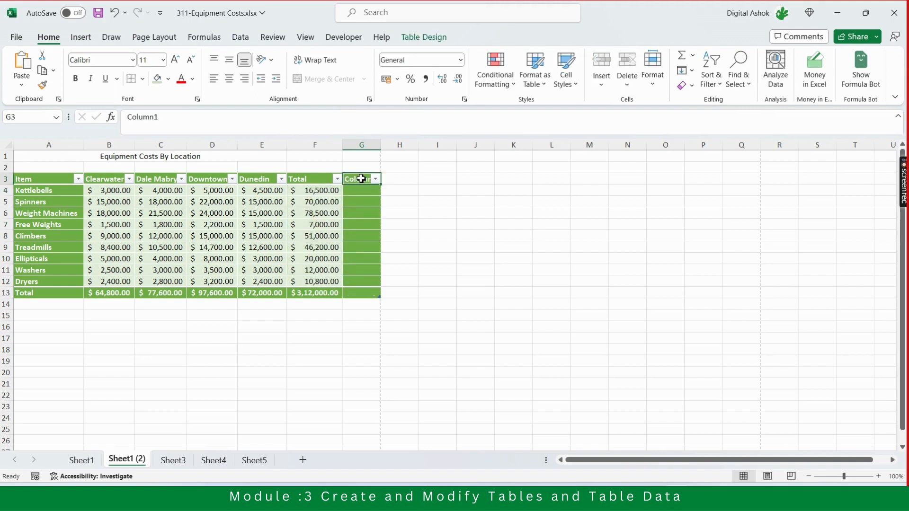
- Delete worksheet column G to remove the extra column from the table
click(364, 145)
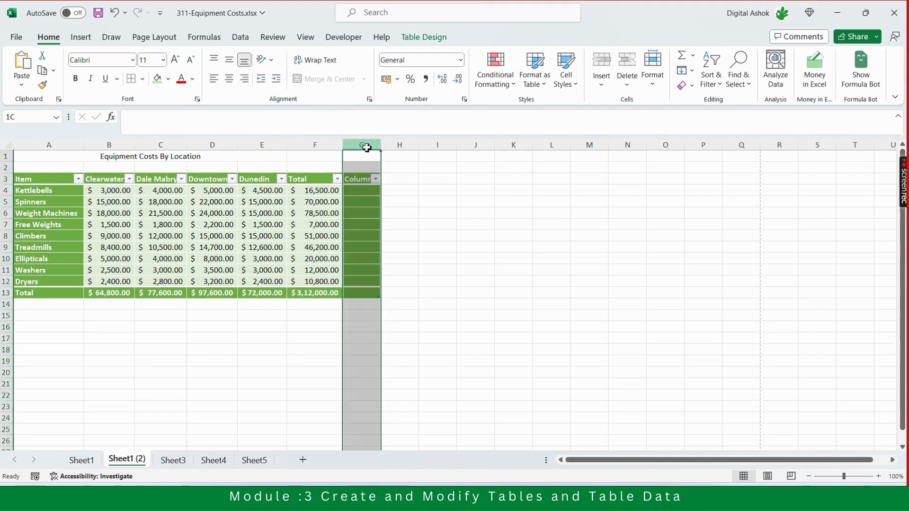
right_click(365, 146)
click(417, 282)
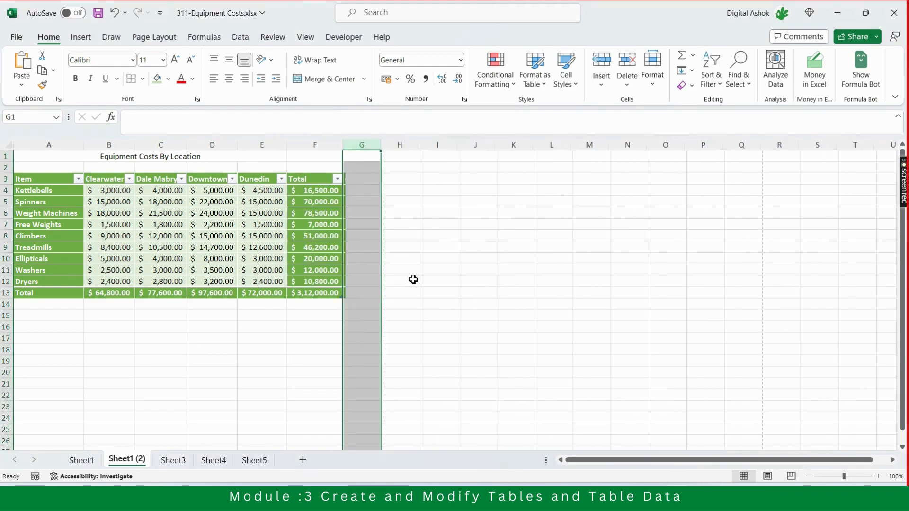
click(439, 270)
click(261, 354)
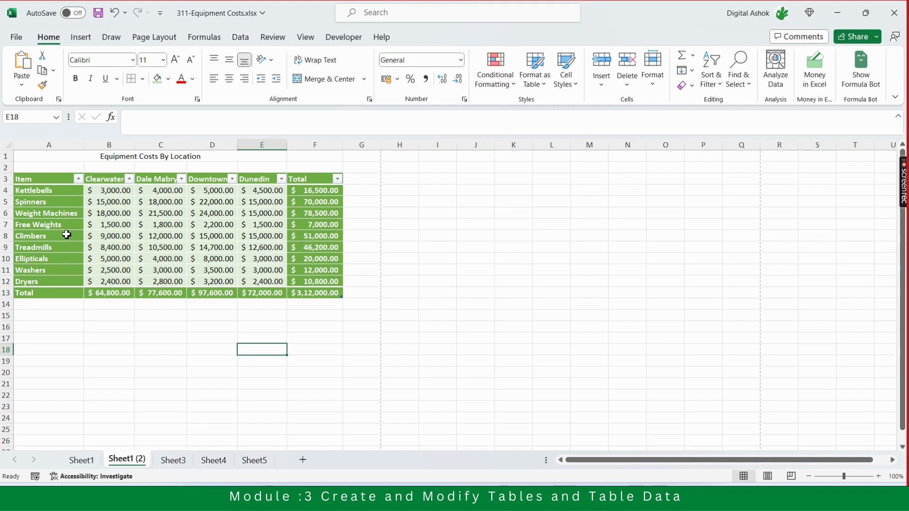
- Select the table's Climbers row A8:F8 and enter a sample first name in I8 outside the table
drag(66, 235, 324, 238)
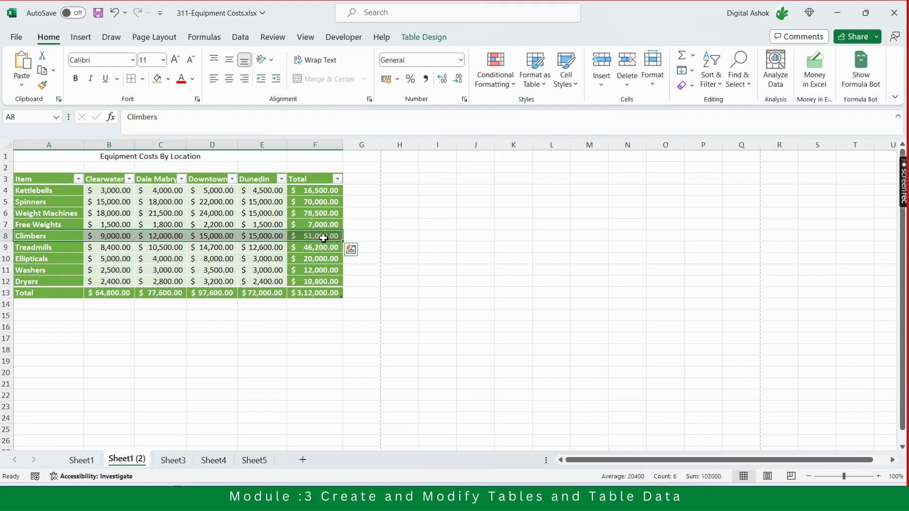
click(441, 237)
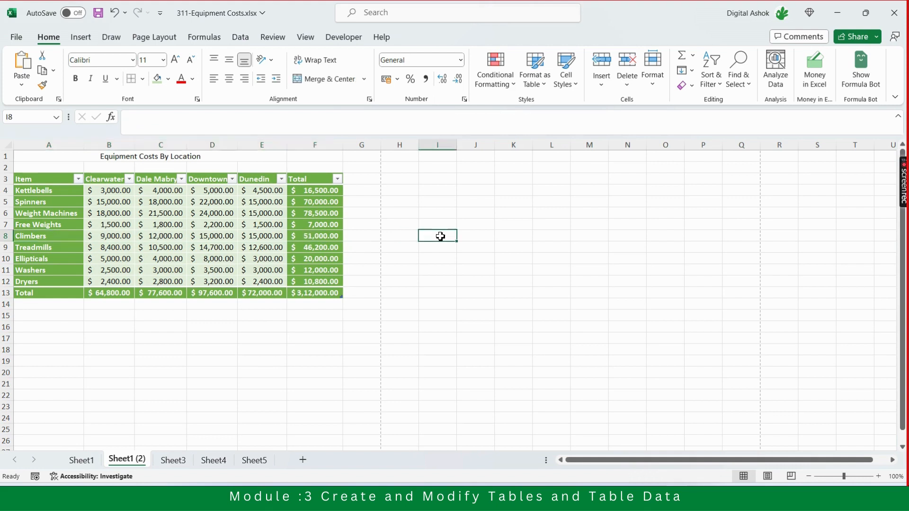
text(ashok)
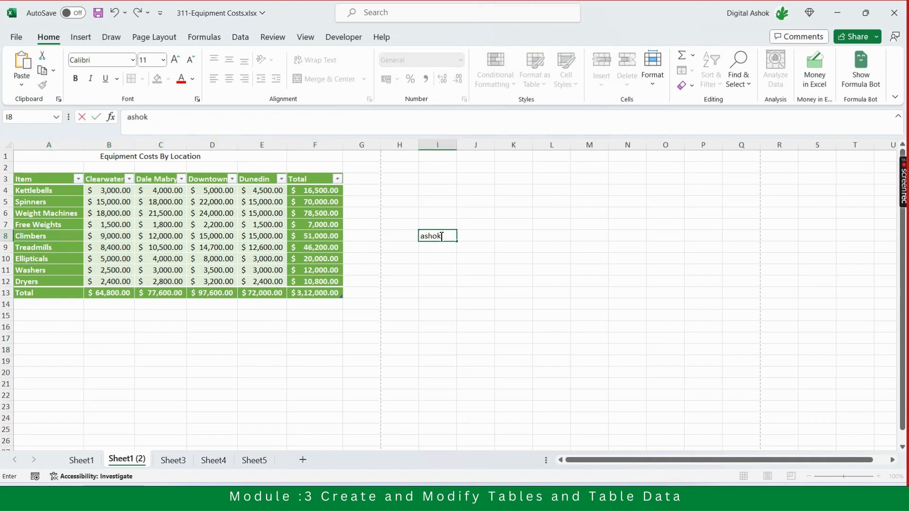
key(ctrl+Return)
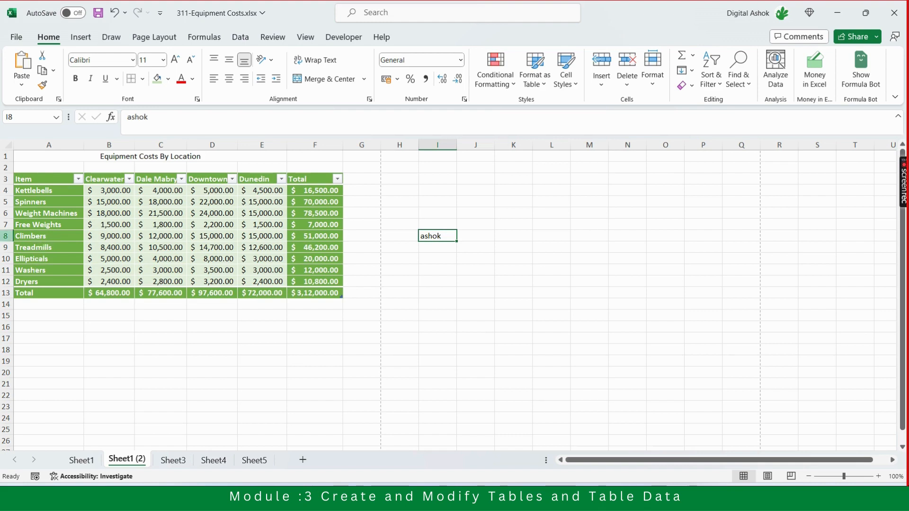
- Highlight the whole of worksheet row 8 and the range H8:P8 outside the table, and clear the selection
click(6, 236)
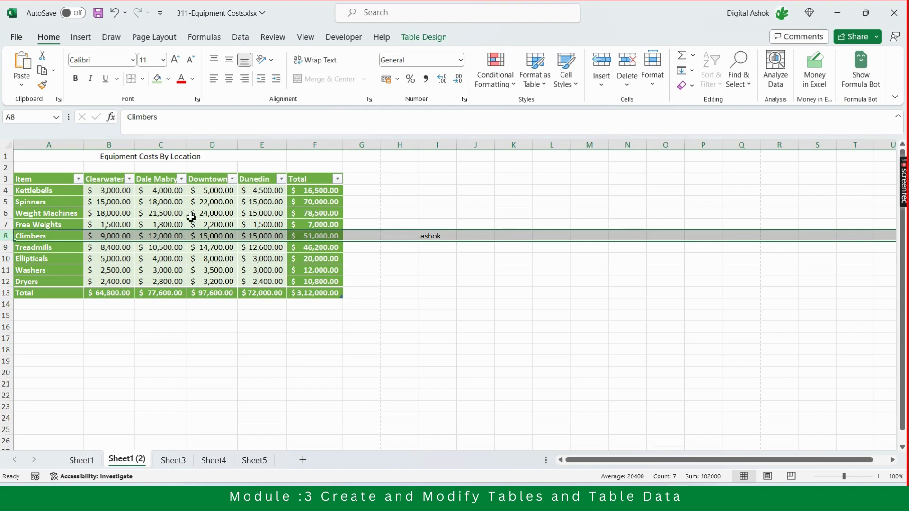
click(427, 235)
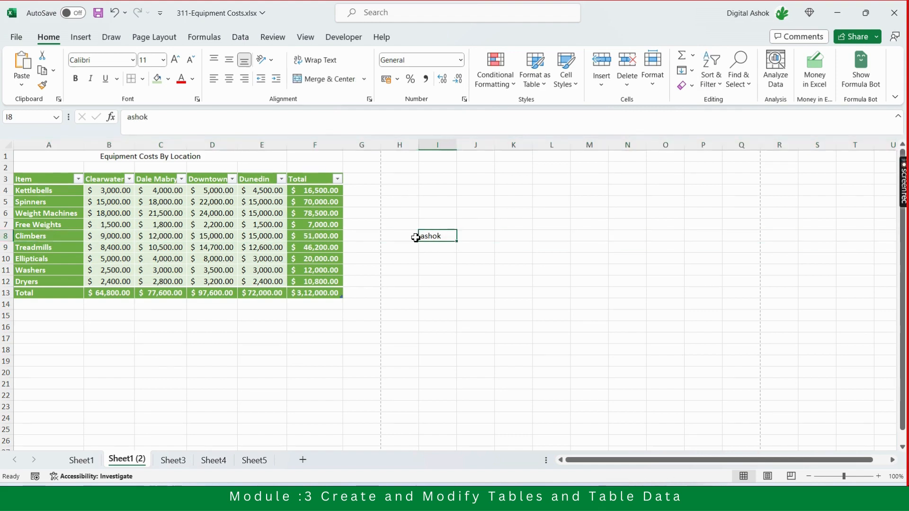
drag(406, 237, 715, 237)
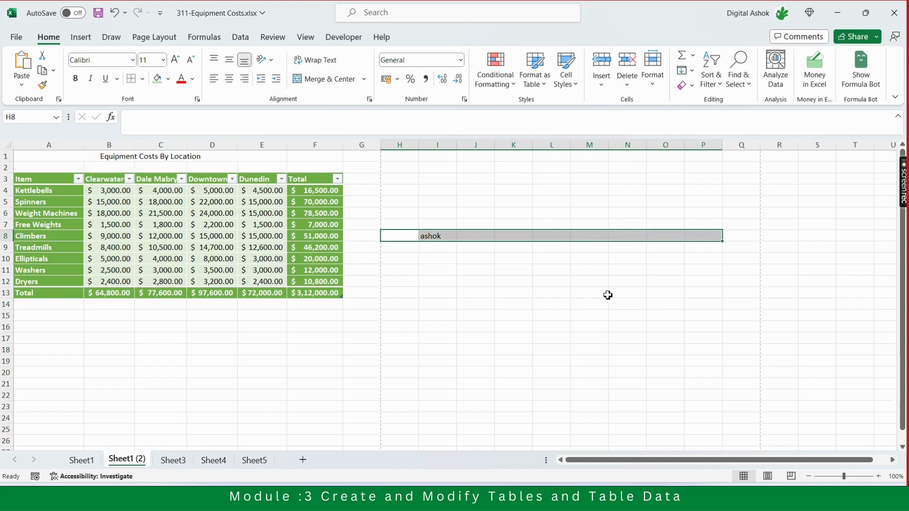
click(586, 303)
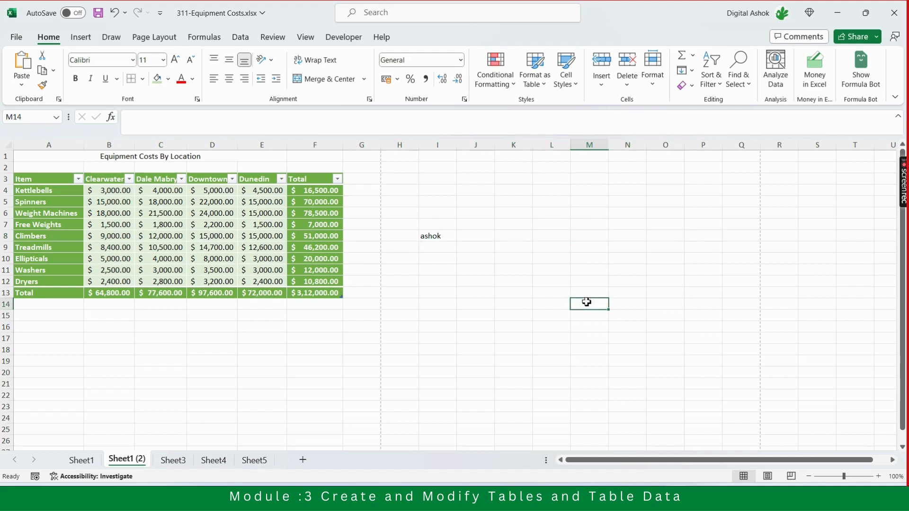
- Delete the Climbers row from the equipment costs table as a table row and check cell I8 outside the table
click(59, 237)
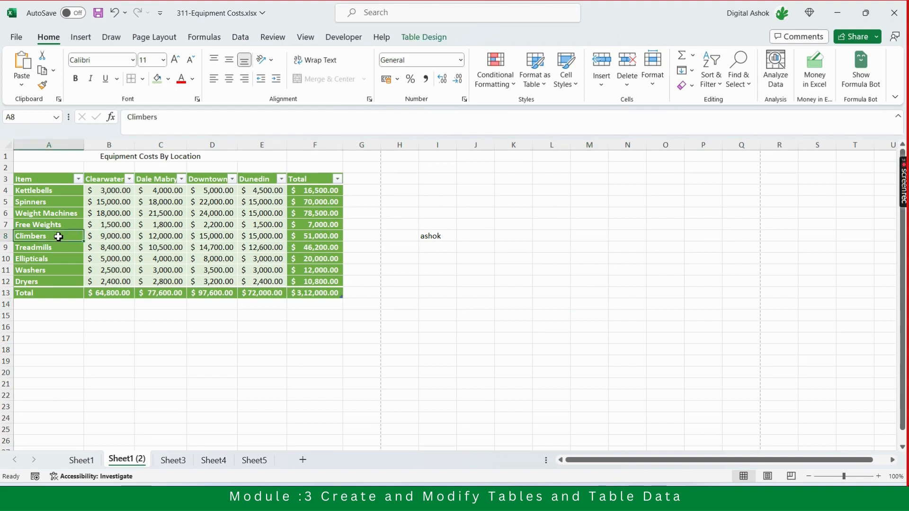
right_click(69, 239)
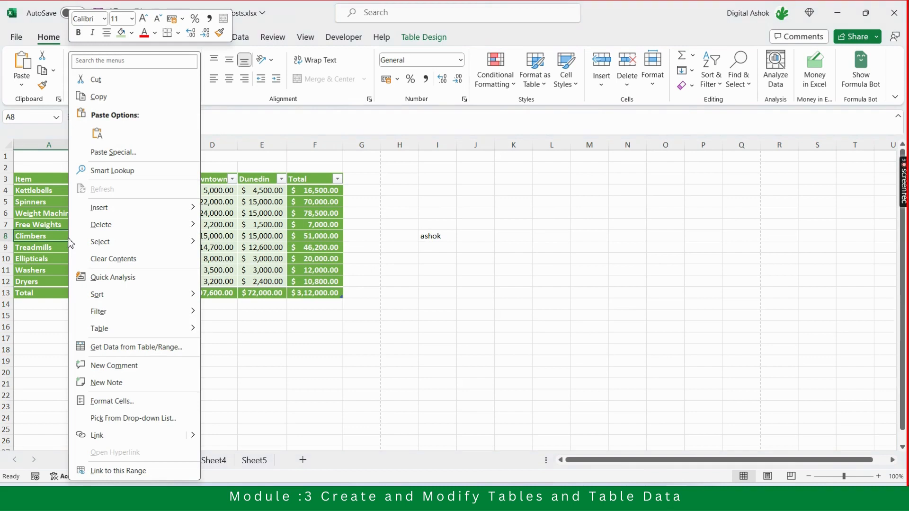
mouse_move(135, 232)
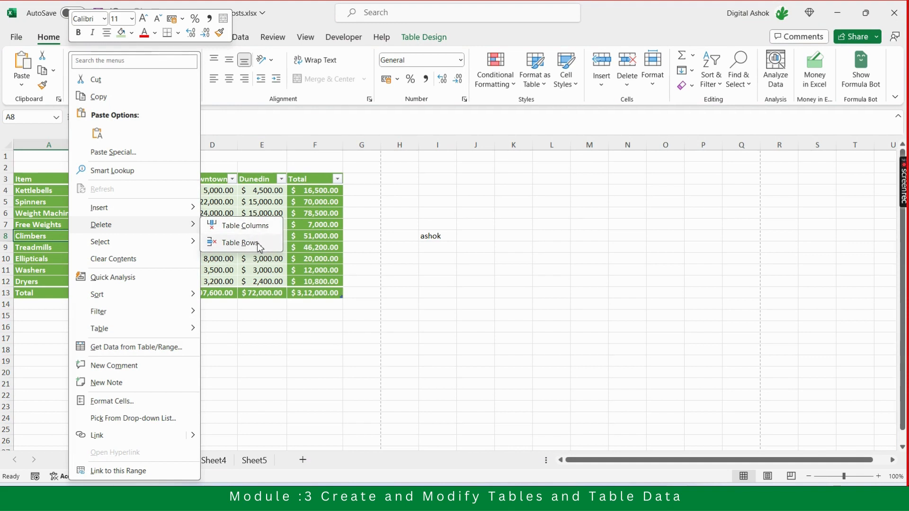
click(241, 242)
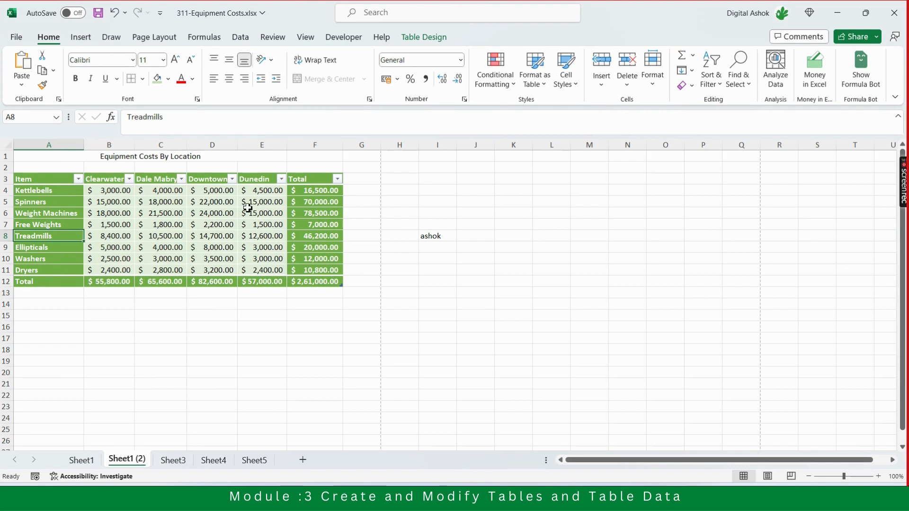
click(442, 238)
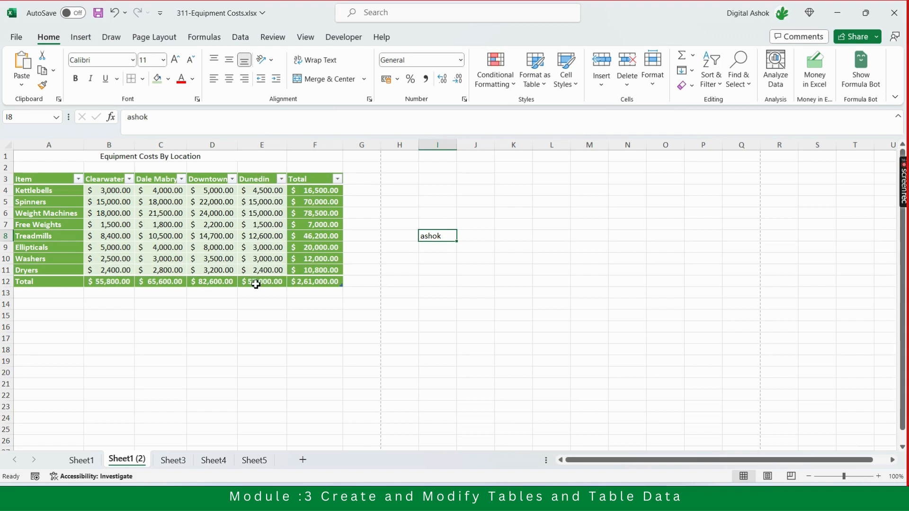
- Delete the Dunedin column from the equipment costs table as a table column
click(255, 204)
right_click(255, 205)
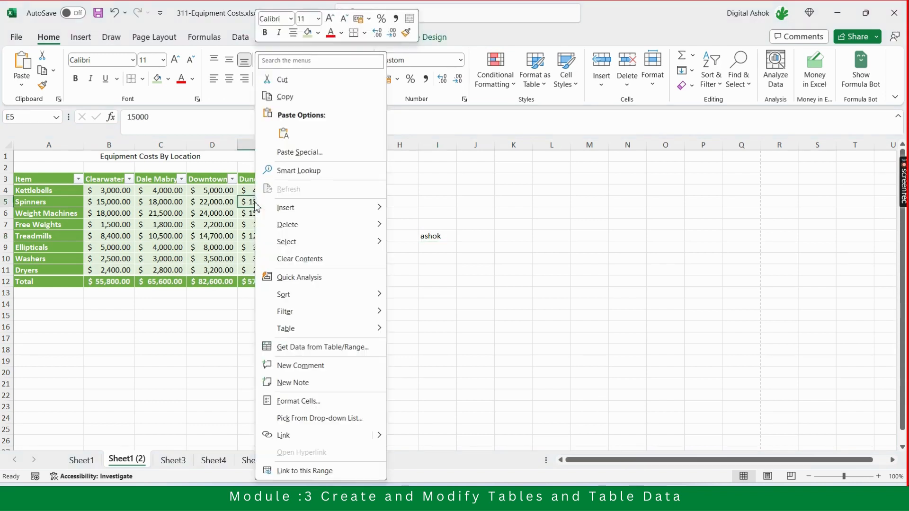
mouse_move(332, 226)
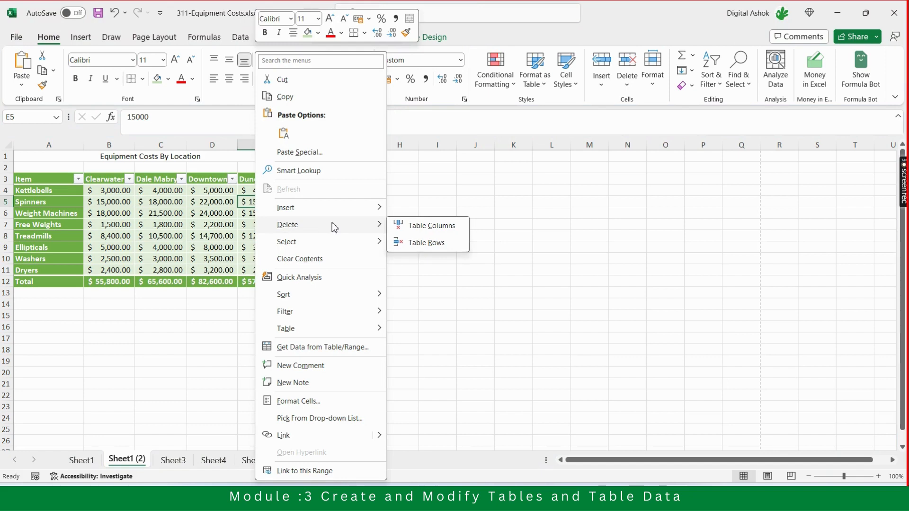
click(430, 232)
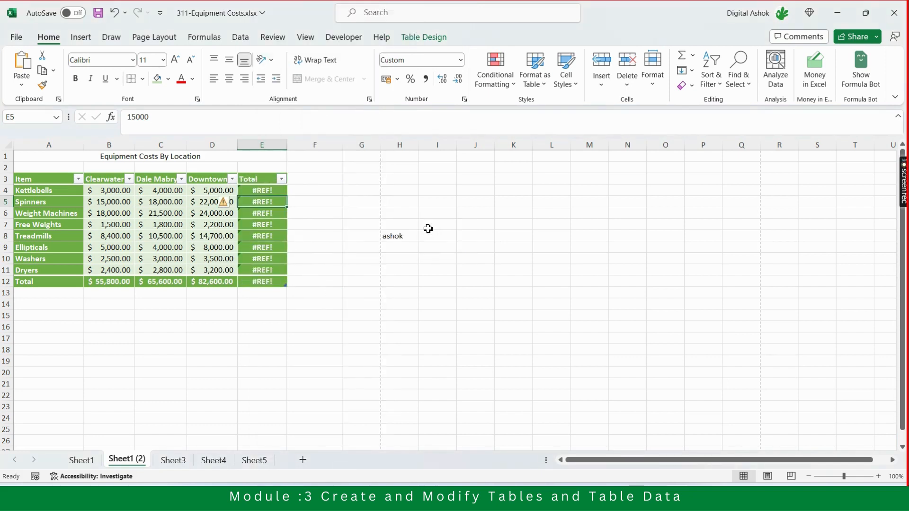
- Replace the Total column formula in E4 with =SUM(Sales[@[Clearwater]:[Downtown]]) and autofit the width of column E
click(213, 213)
click(426, 38)
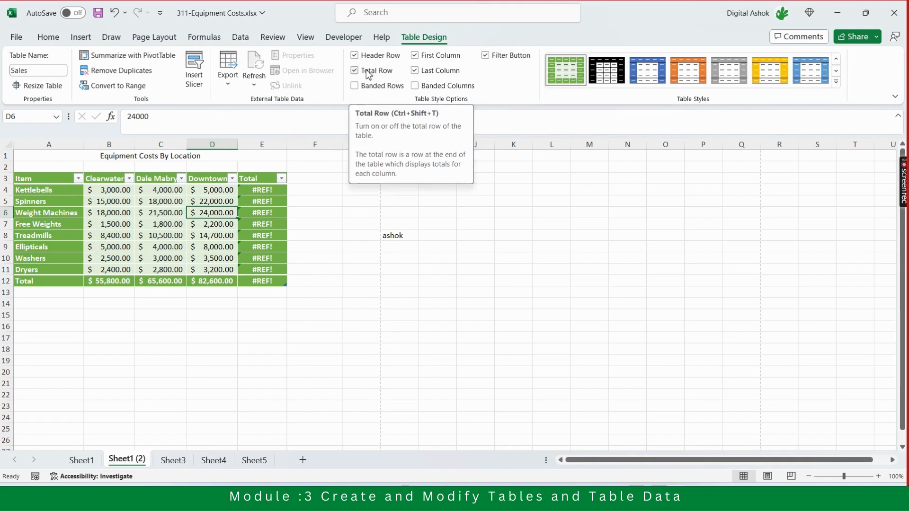
click(268, 192)
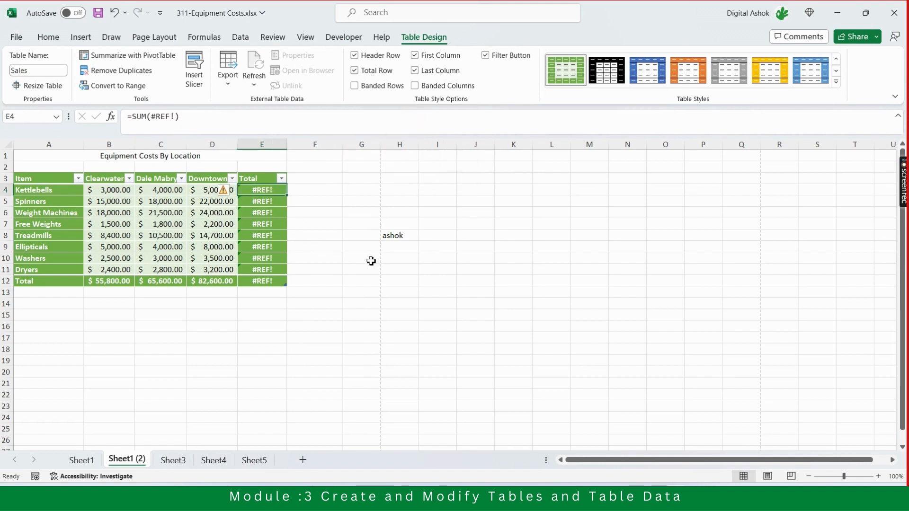
text(=)
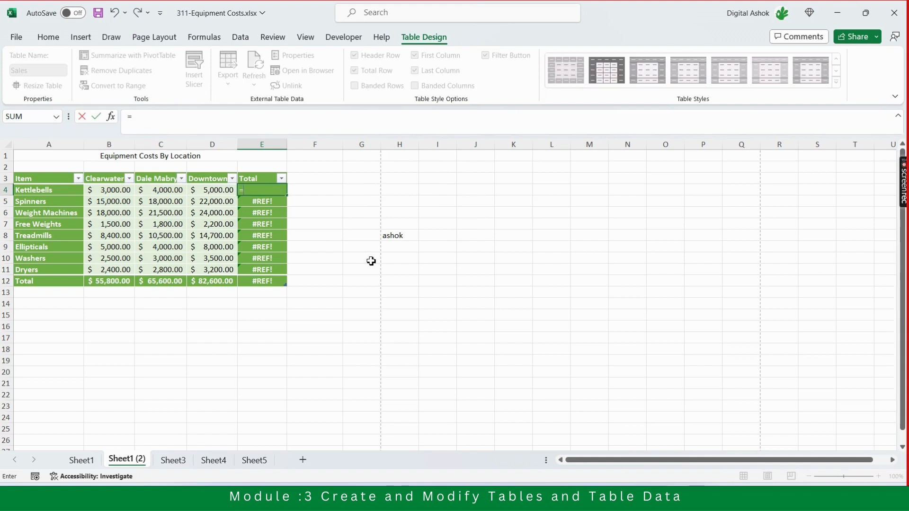
text(sum)
key(Tab)
key(Left)
key(shift+Left)
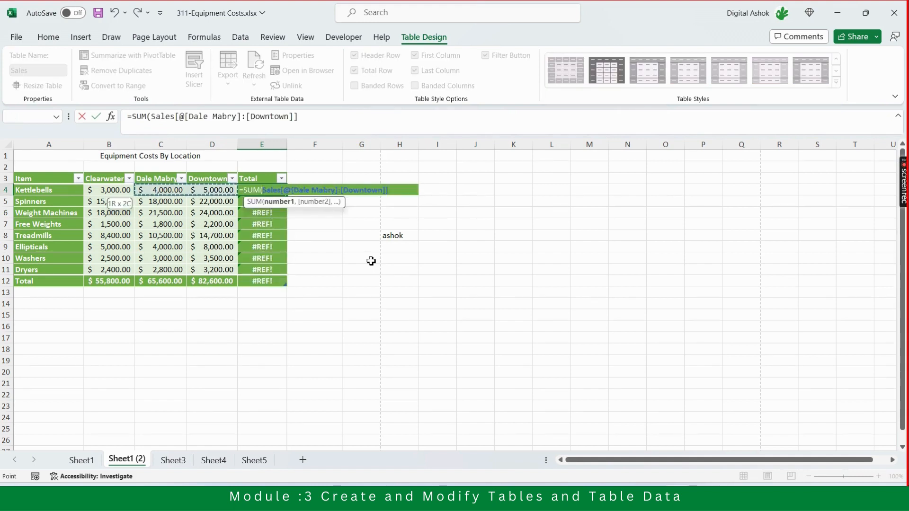
key(shift+Left)
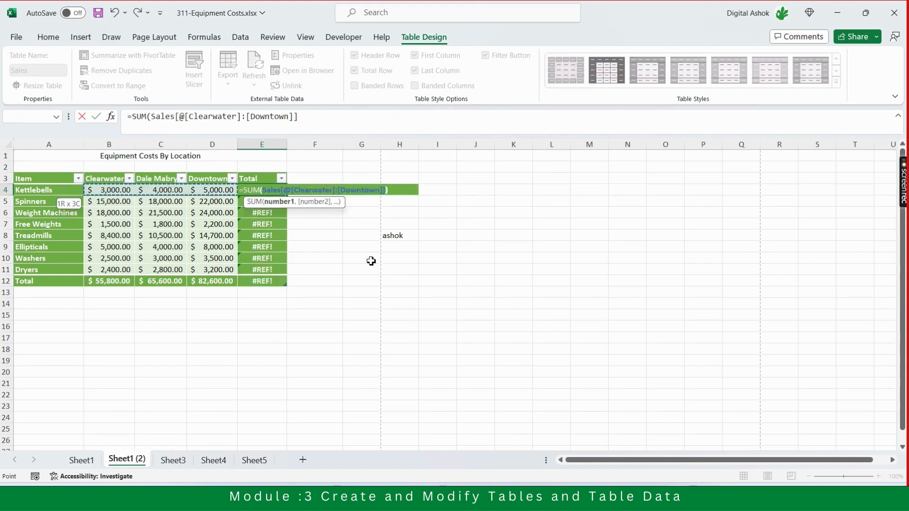
text())
key(Return)
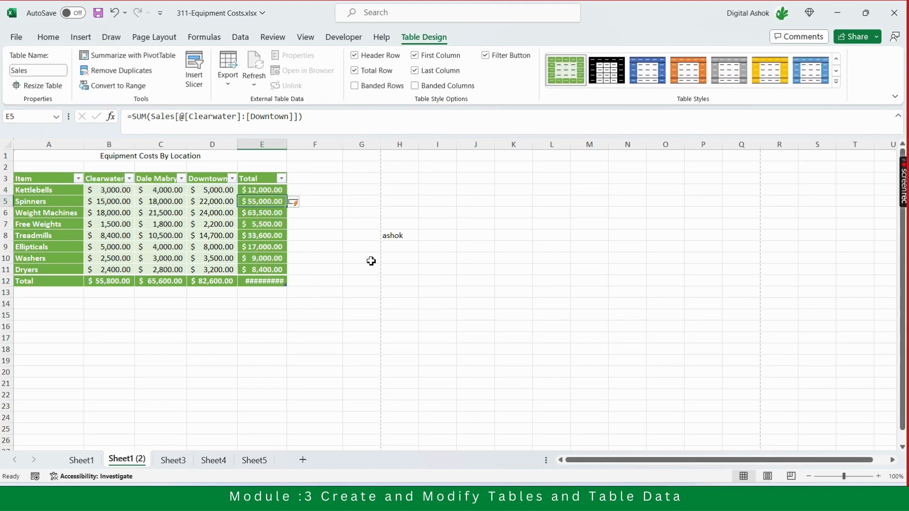
double_click(287, 144)
click(320, 388)
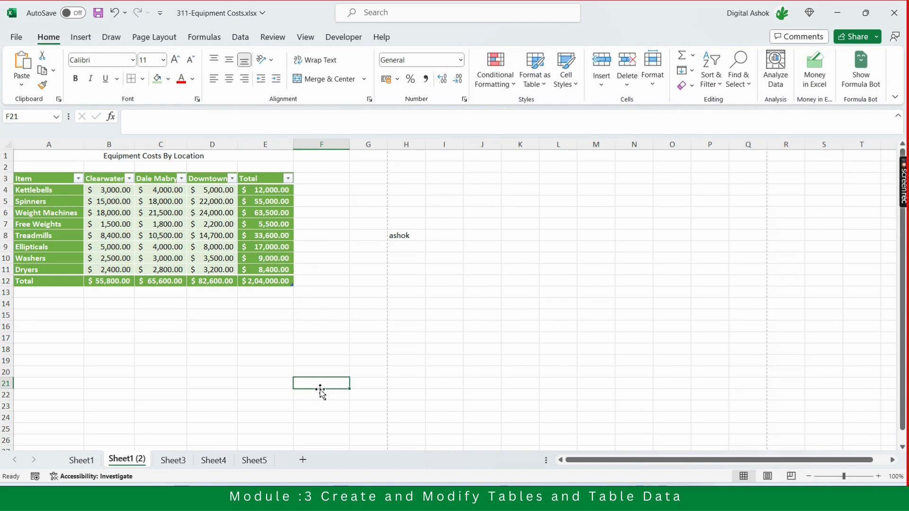
click(183, 235)
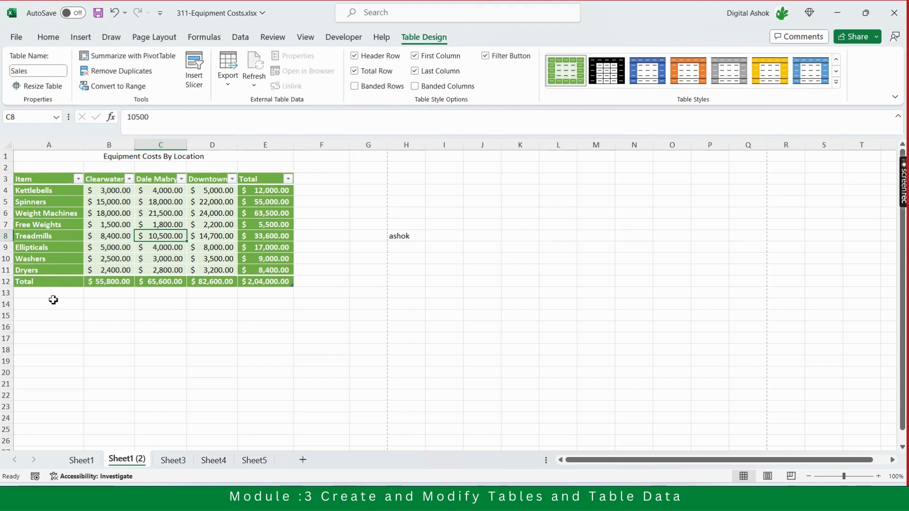
click(313, 178)
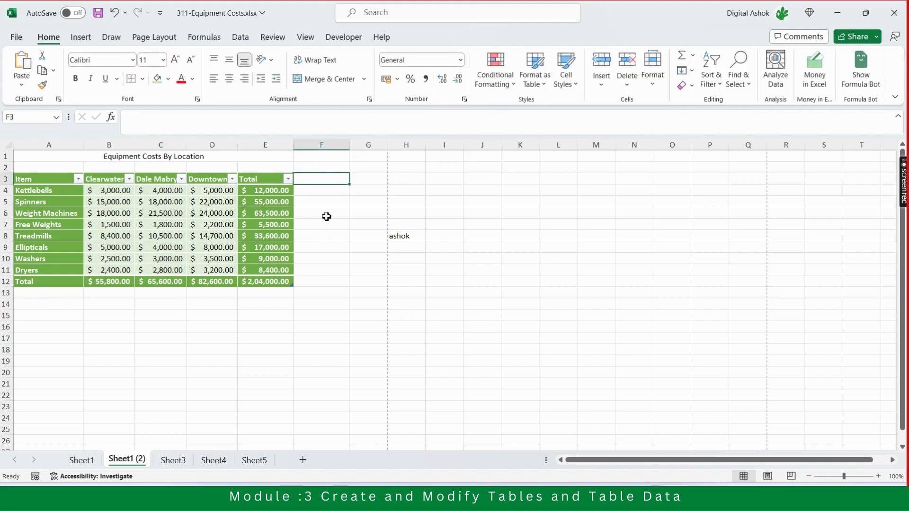
click(33, 296)
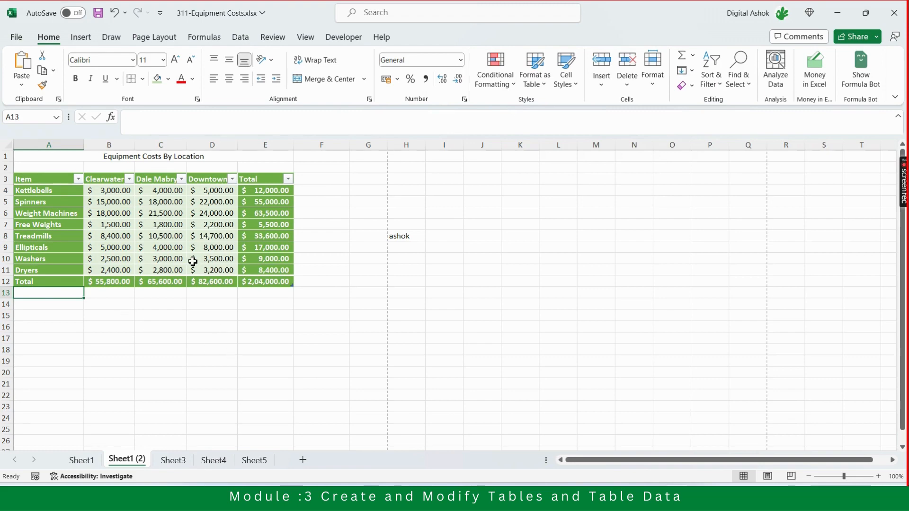
click(184, 228)
click(423, 37)
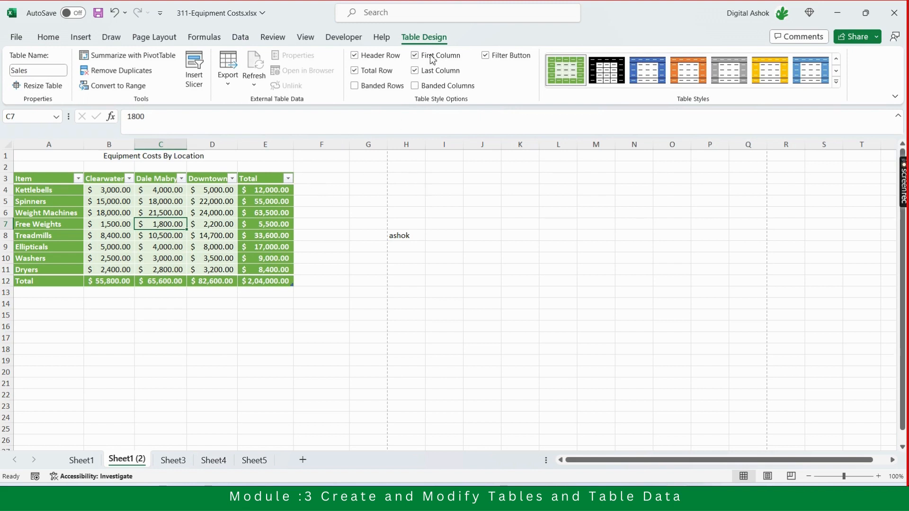
click(337, 182)
click(312, 201)
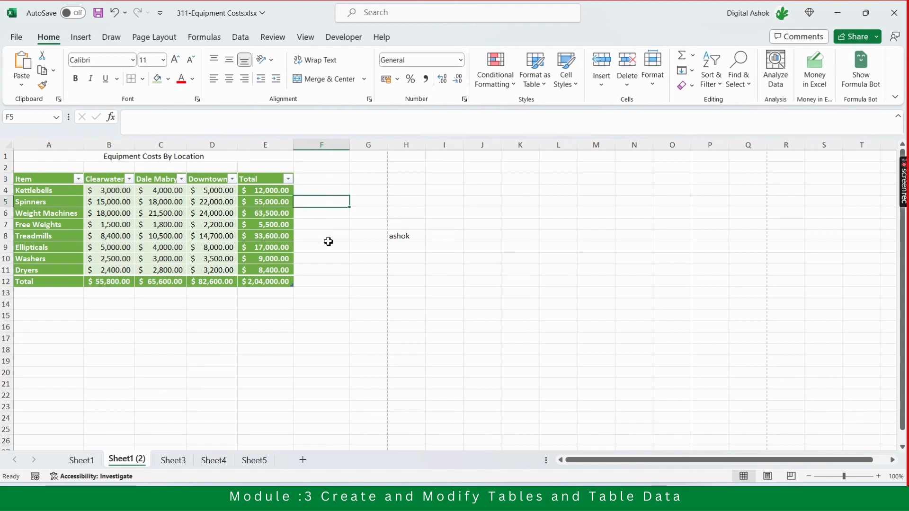
click(326, 281)
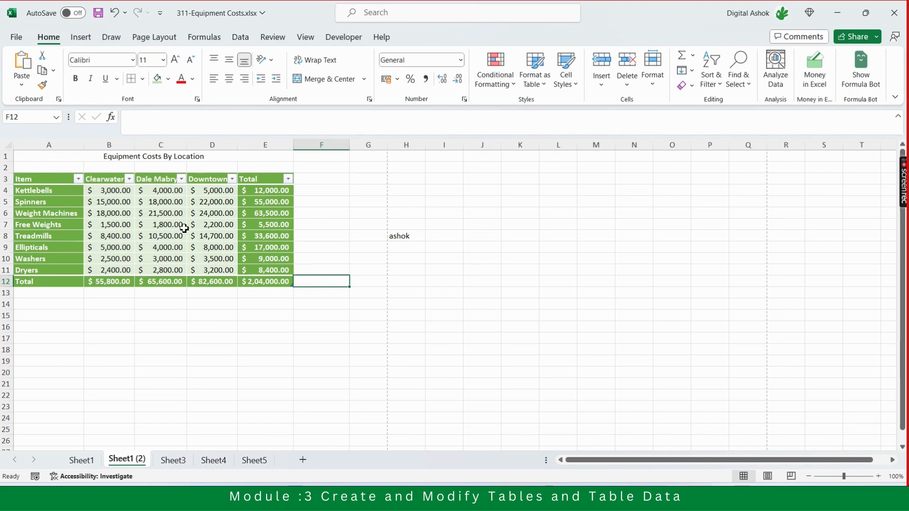
- Convert the Sales table to a normal range and deselect it
click(184, 227)
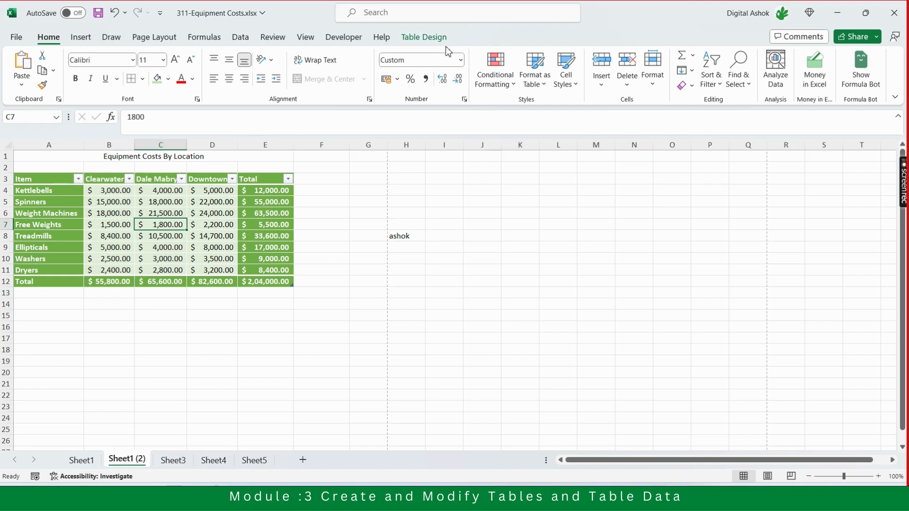
click(428, 38)
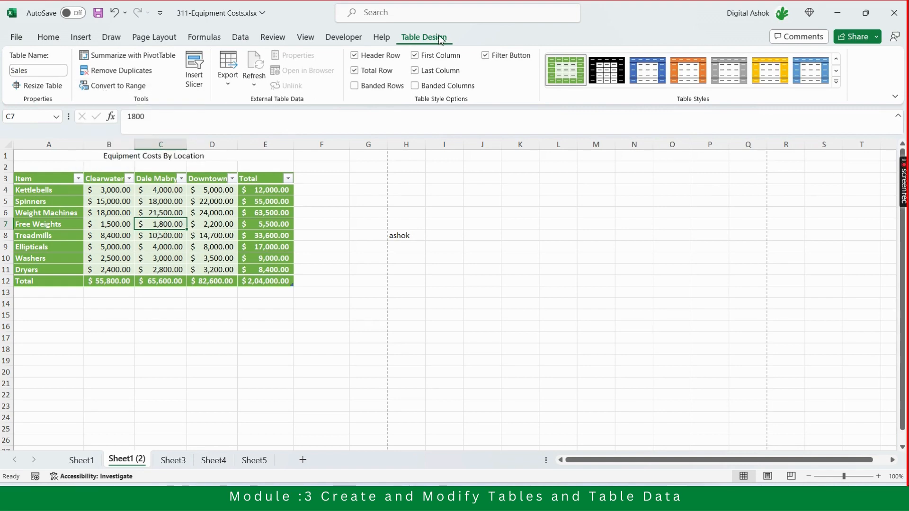
click(106, 88)
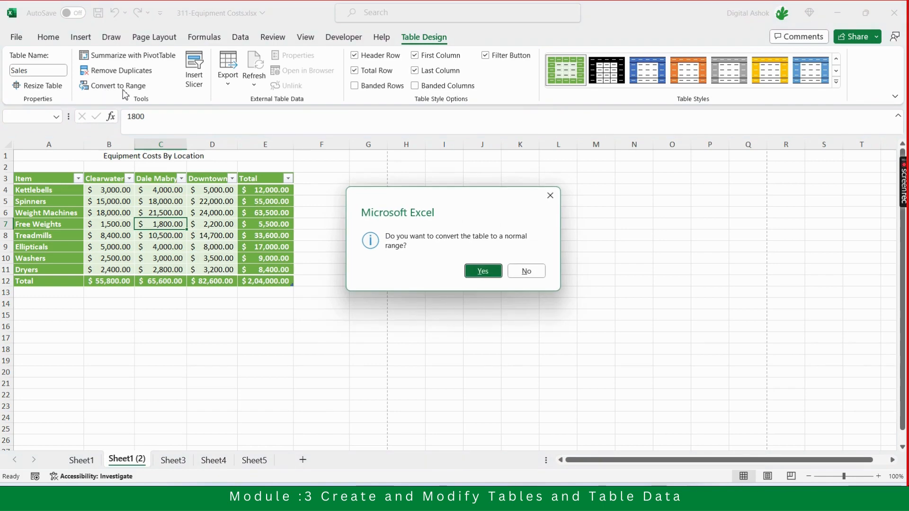
click(490, 278)
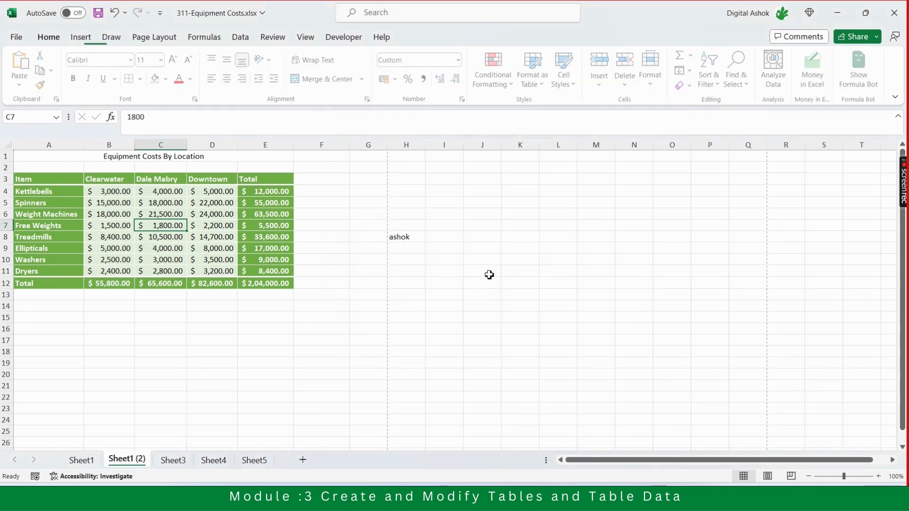
click(564, 364)
- Examine the values and the Total row and column formulas in the converted range
click(216, 239)
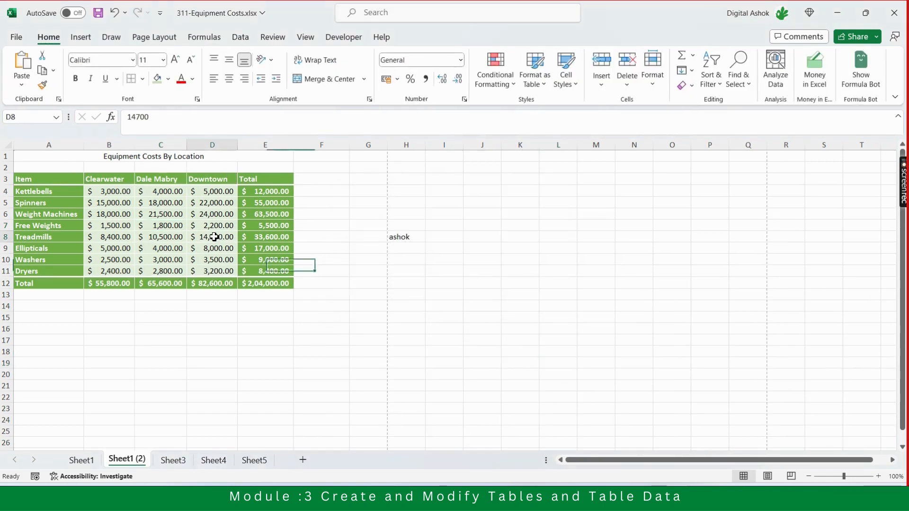
click(137, 235)
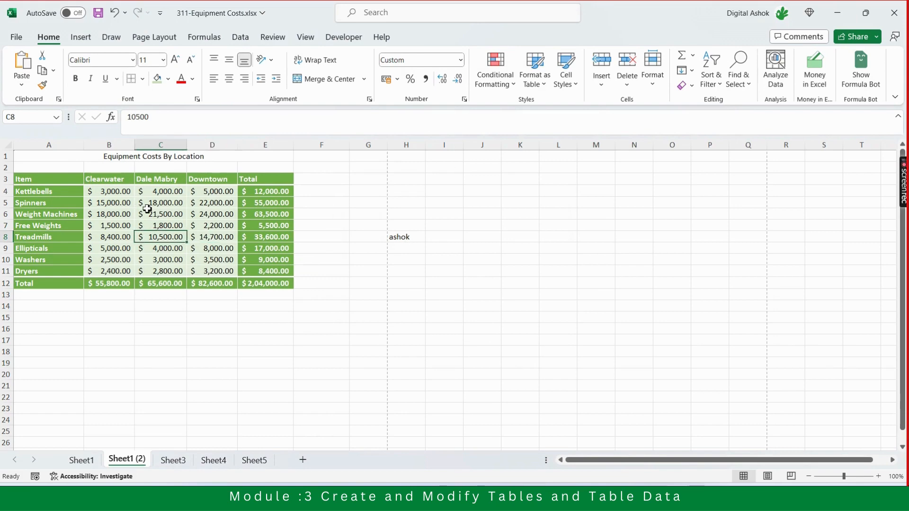
click(162, 204)
click(185, 241)
click(221, 212)
click(262, 216)
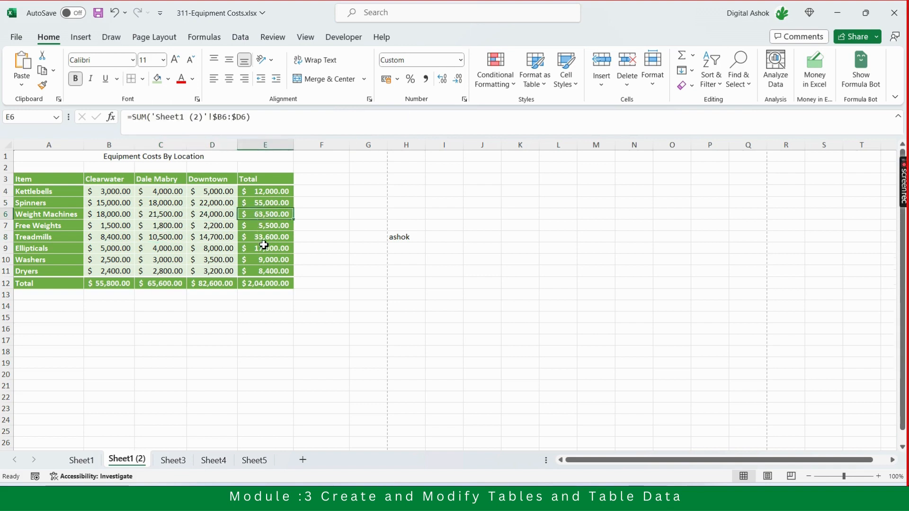
click(264, 245)
click(157, 283)
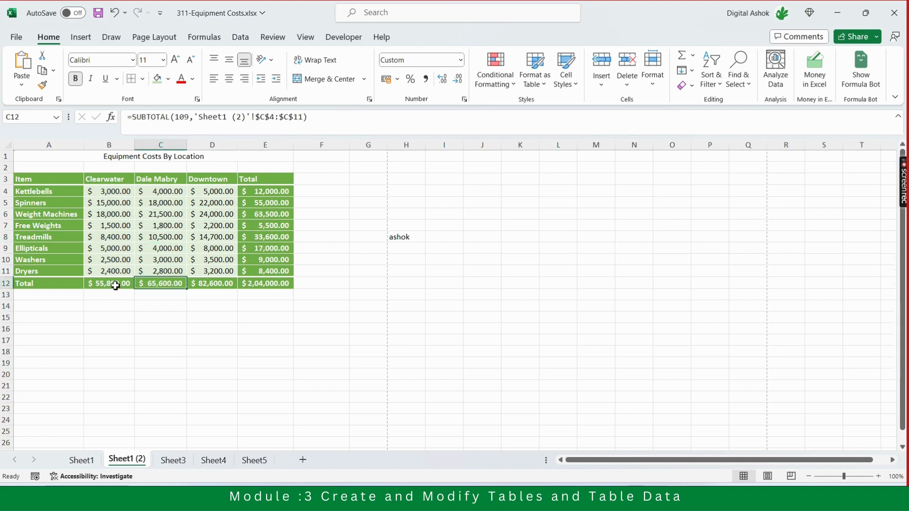
click(146, 234)
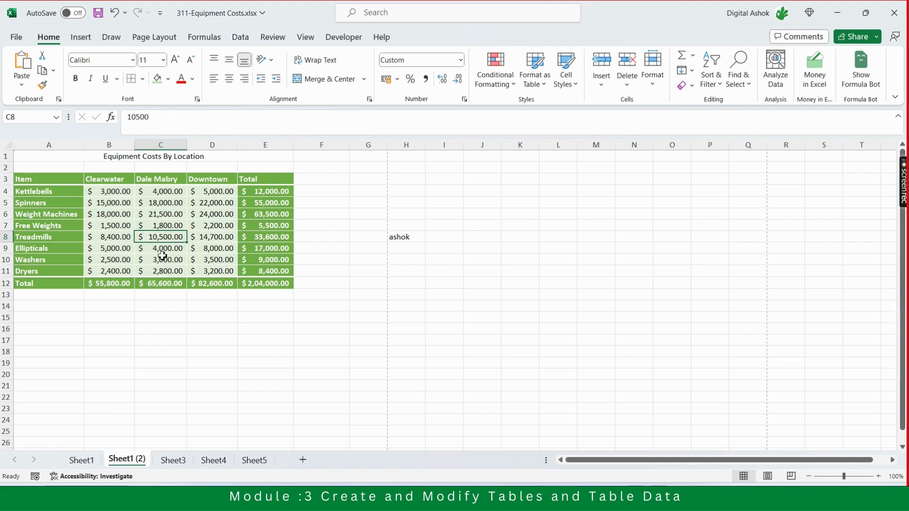
click(194, 372)
- Highlight the converted range A3:E12 and clear the selection
click(53, 181)
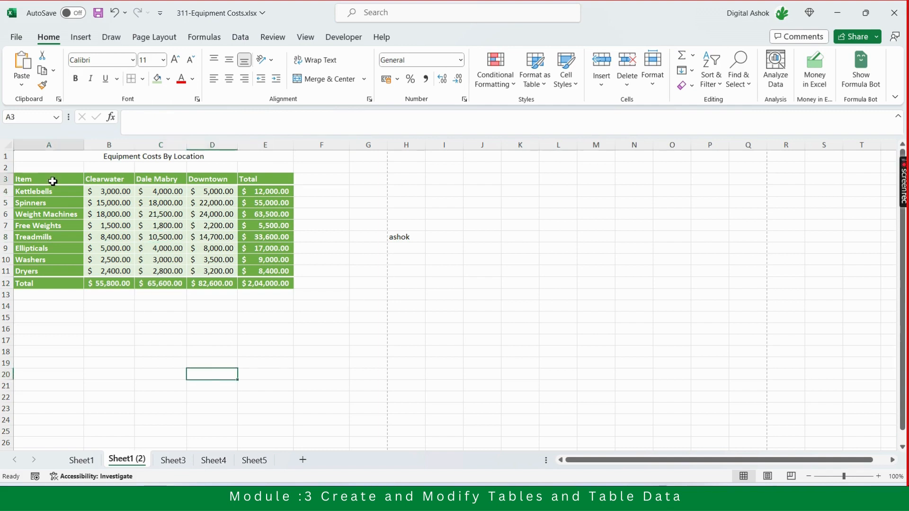
drag(53, 181, 243, 285)
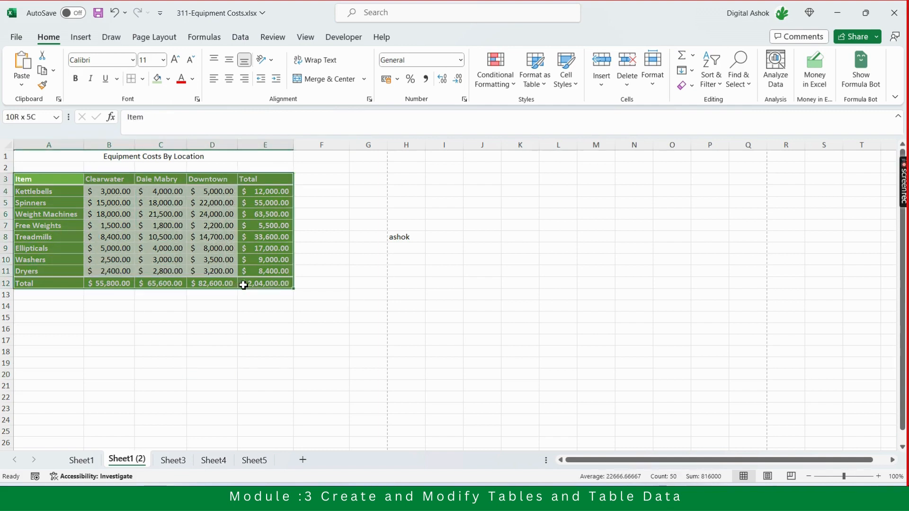
click(364, 191)
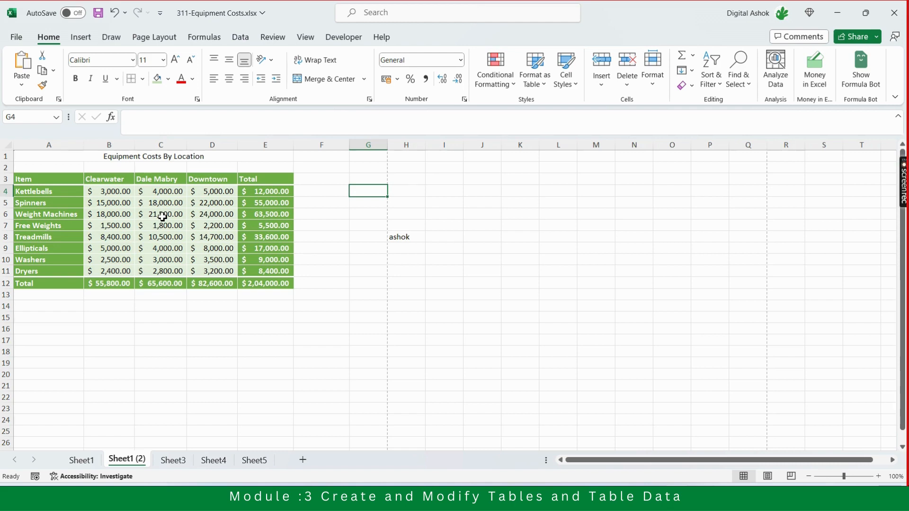
click(189, 218)
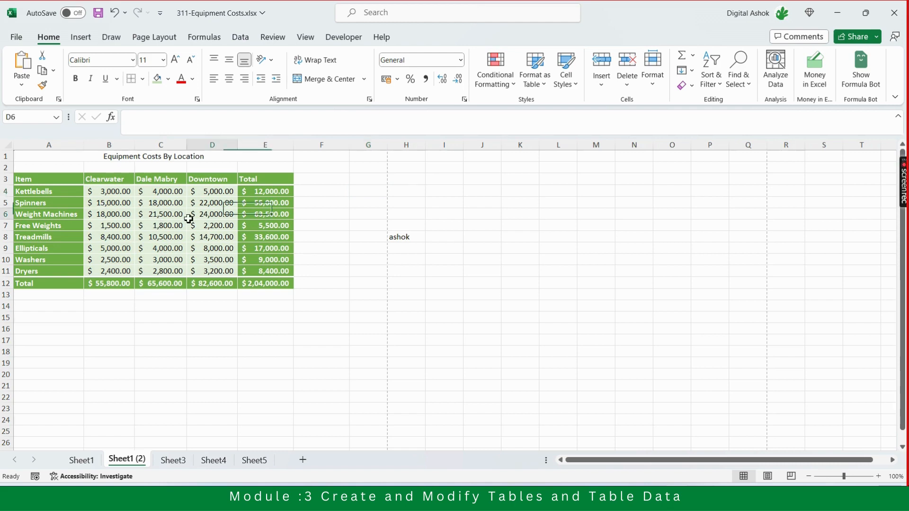
mouse_move(903, 185)
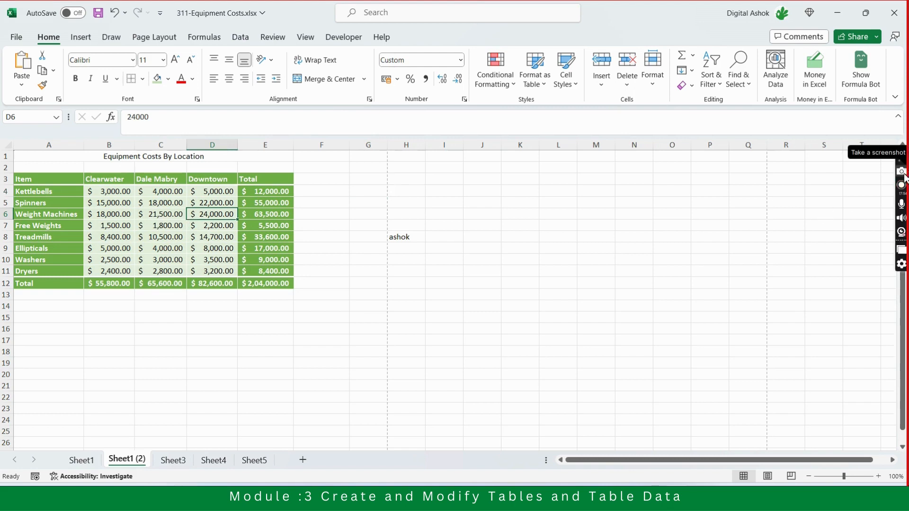